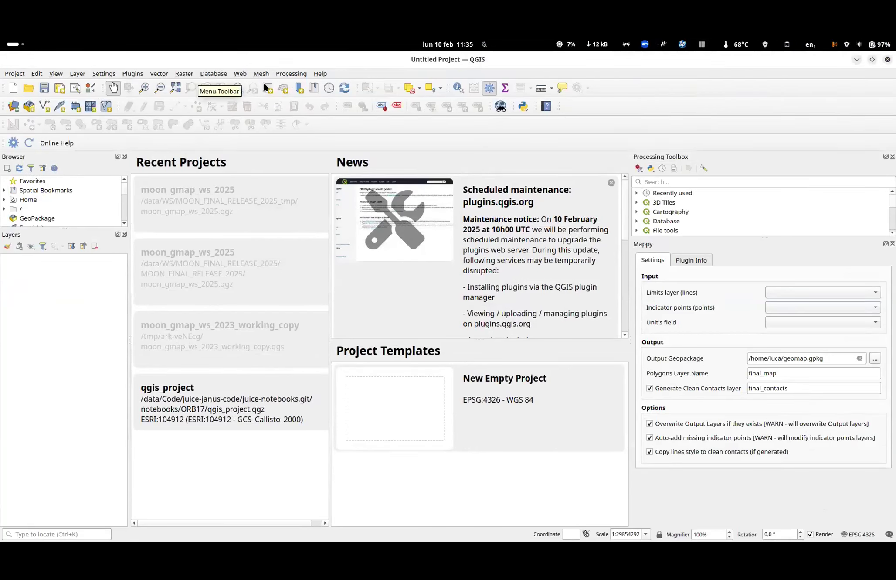
{"action": "left_click", "coordinate": [13, 73]}
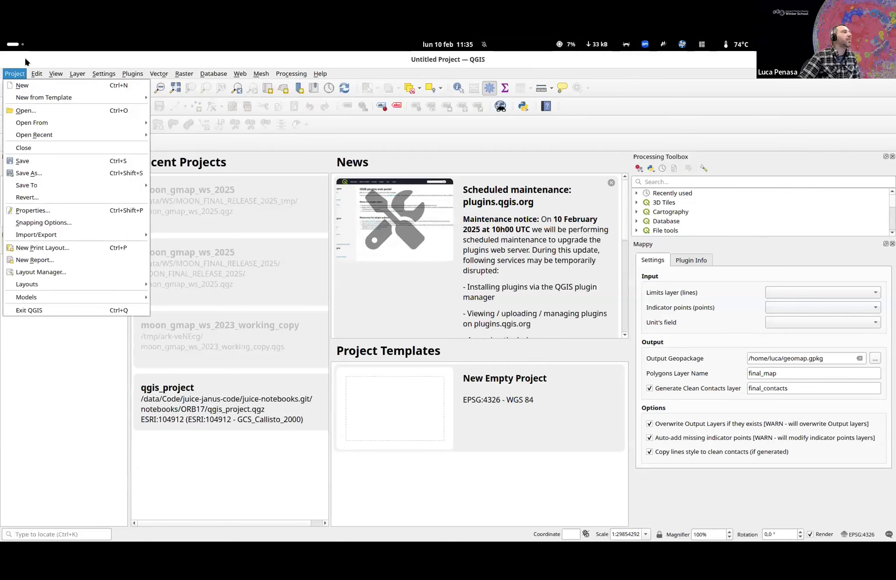
{"action": "left_click", "coordinate": [24, 68]}
{"action": "left_click", "coordinate": [19, 75]}
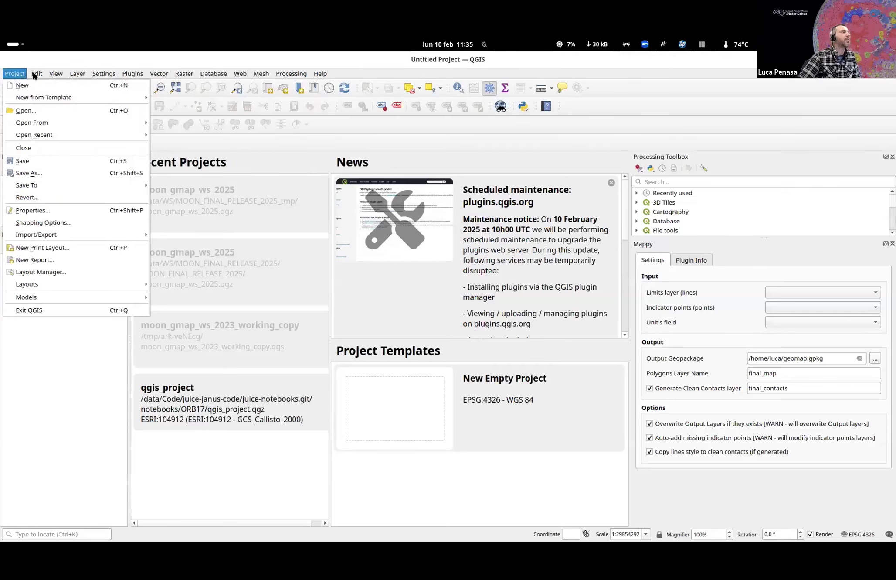
{"action": "left_click", "coordinate": [186, 61]}
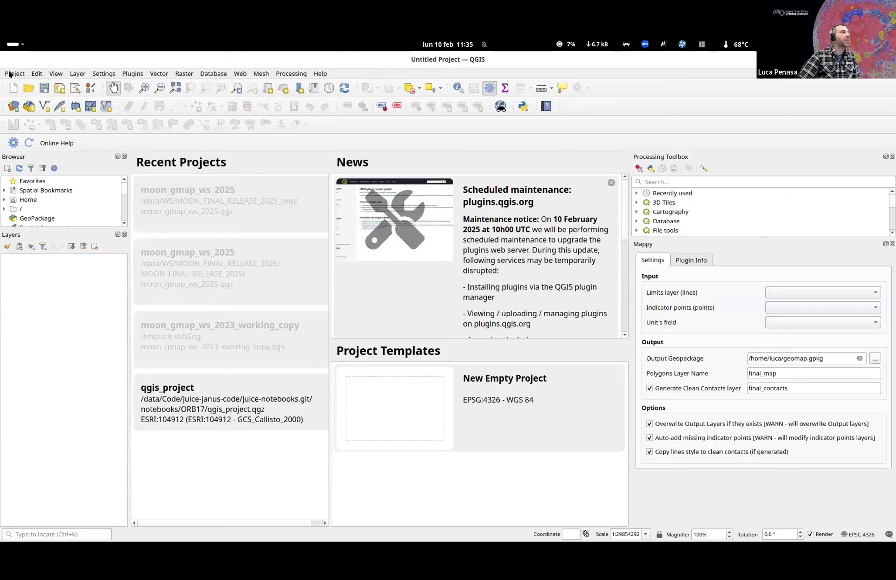
{"action": "left_click", "coordinate": [295, 74]}
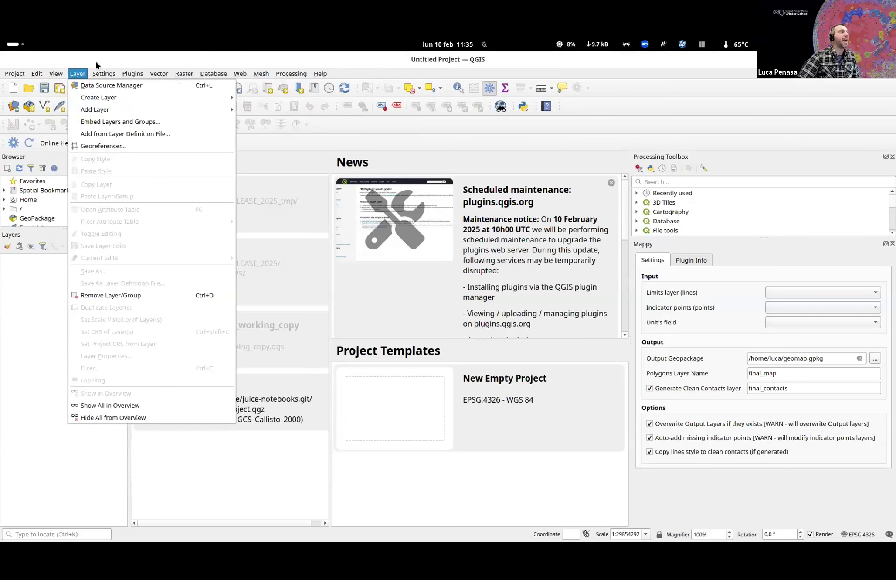
{"action": "left_click", "coordinate": [104, 58]}
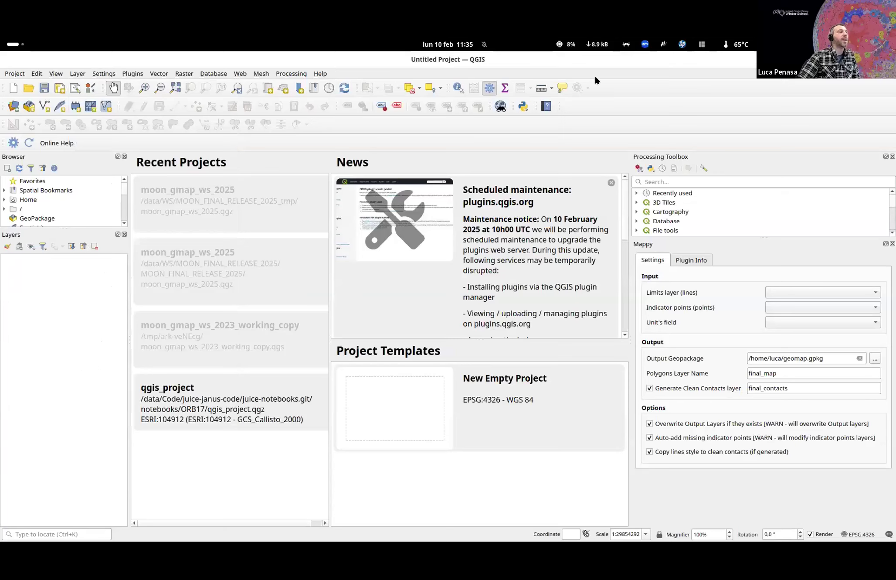
{"action": "left_click", "coordinate": [77, 74]}
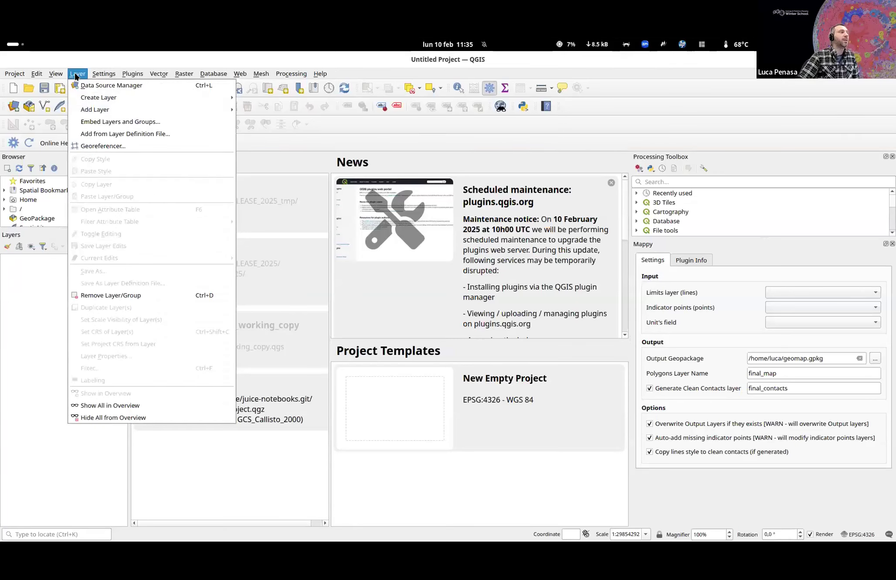
{"action": "left_click", "coordinate": [77, 74]}
{"action": "left_click", "coordinate": [102, 73]}
{"action": "left_click", "coordinate": [102, 73]}
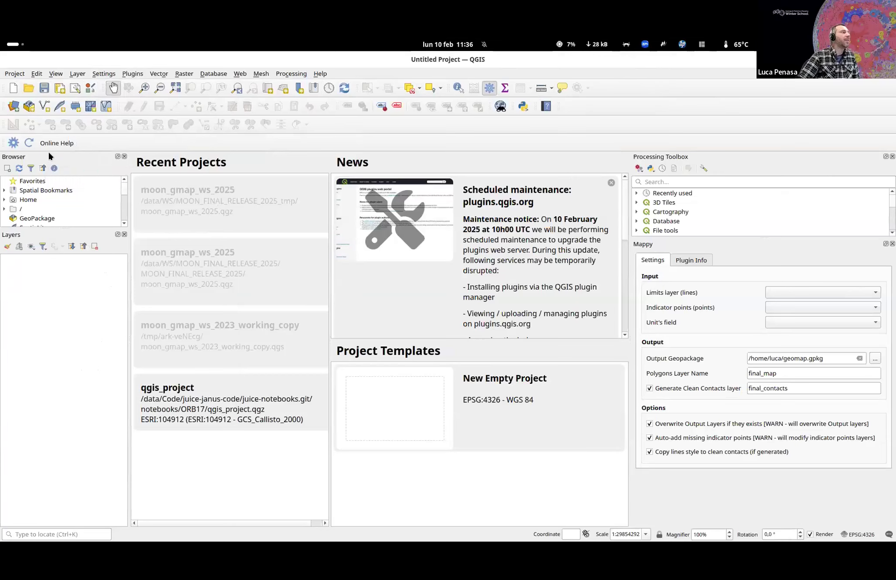
{"action": "mouse_move", "coordinate": [48, 153]}
{"action": "left_mouse_down"}
{"action": "mouse_move", "coordinate": [50, 250]}
{"action": "mouse_move", "coordinate": [43, 154]}
{"action": "left_mouse_up"}
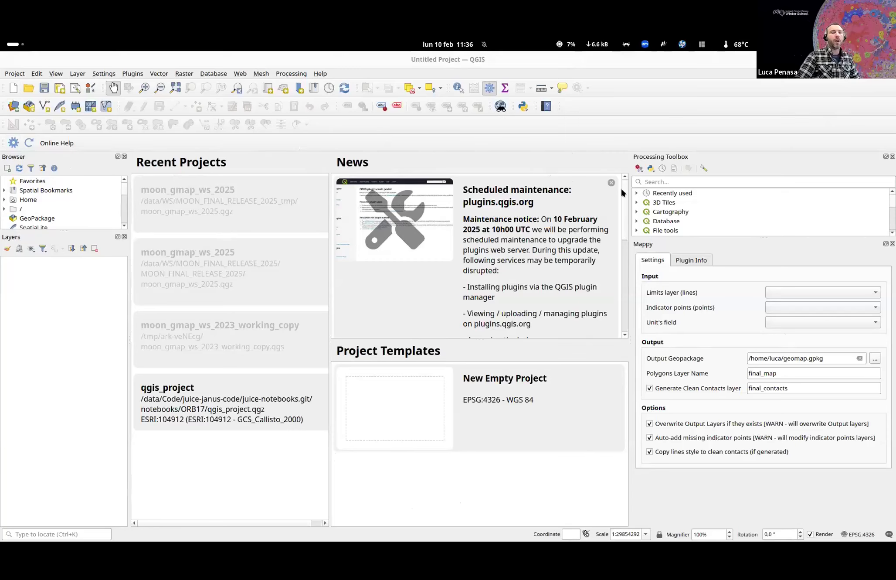
- Switch to the Dolphin file manager, go to the WS folder and inspect the contents of the MOON_FINAL_RELEASE_2025.zip archive
{"action": "key", "text": "alt+Tab"}
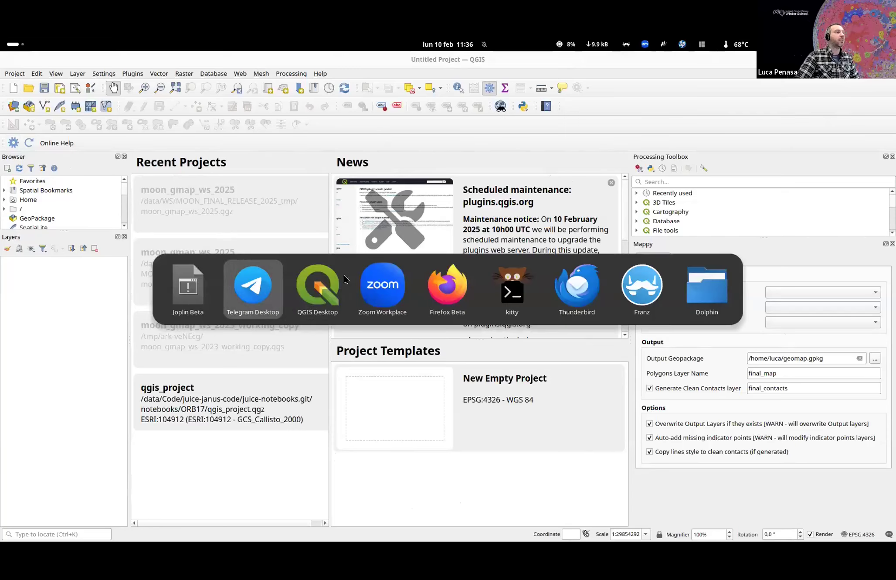
{"action": "left_click", "coordinate": [712, 282]}
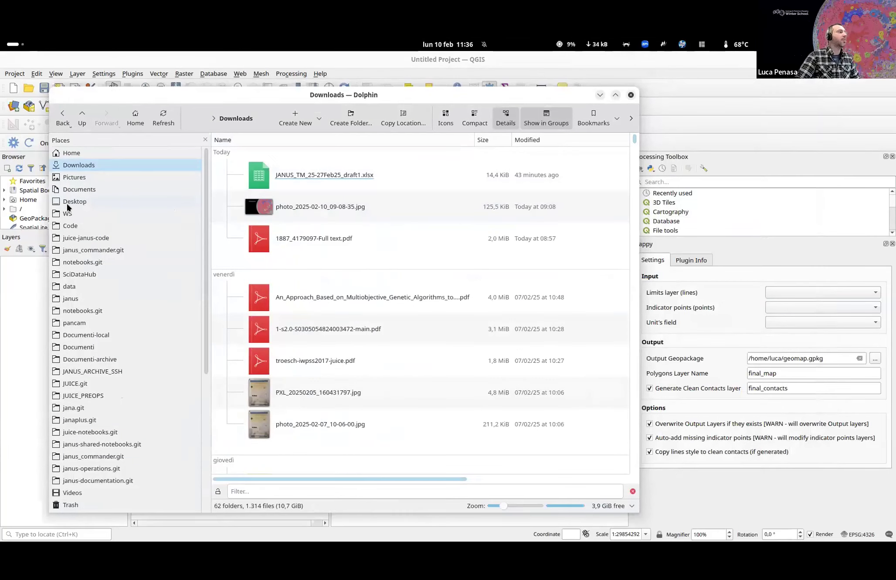
{"action": "left_click", "coordinate": [67, 210]}
{"action": "left_click_drag", "start_coordinate": [360, 94], "coordinate": [472, 159]}
{"action": "double_click", "coordinate": [378, 255]}
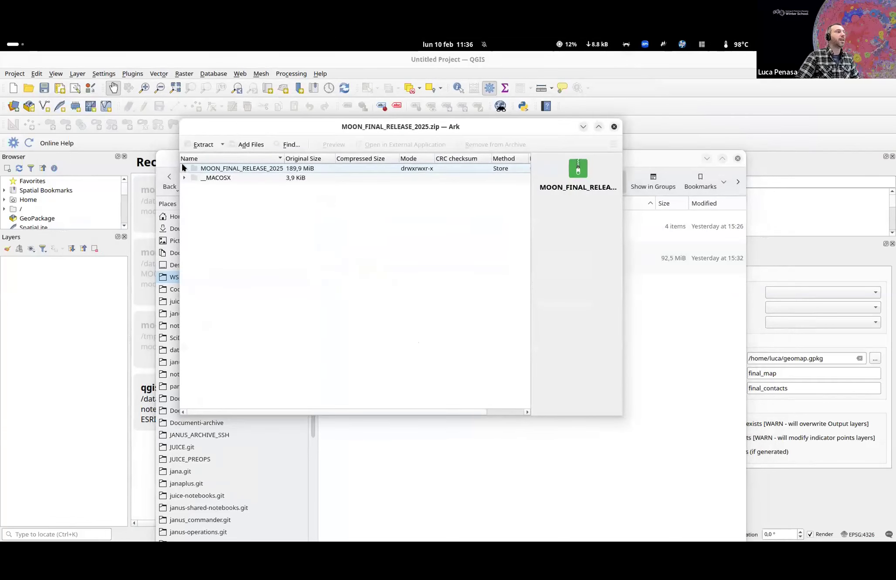
{"action": "left_click", "coordinate": [184, 168]}
{"action": "left_click", "coordinate": [209, 168]}
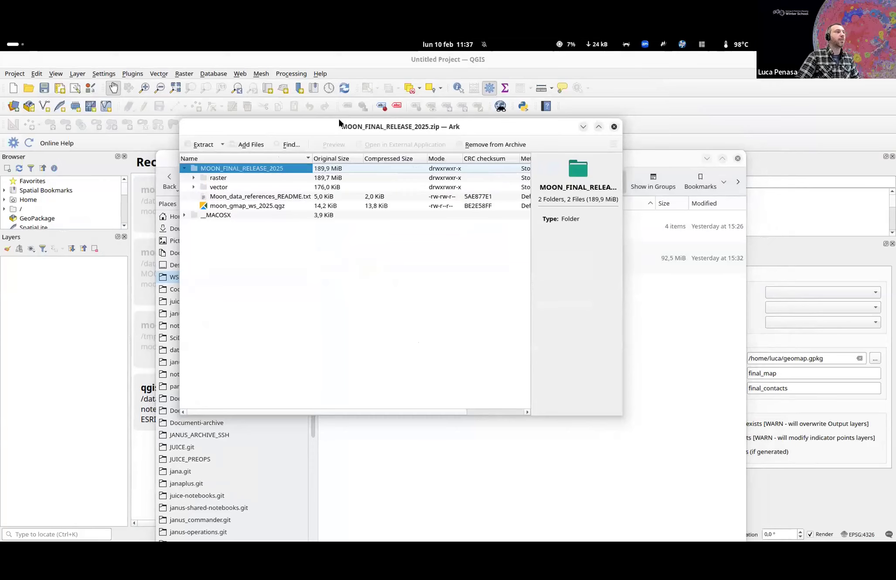
{"action": "left_click_drag", "start_coordinate": [461, 127], "coordinate": [491, 251]}
{"action": "left_click", "coordinate": [644, 249]}
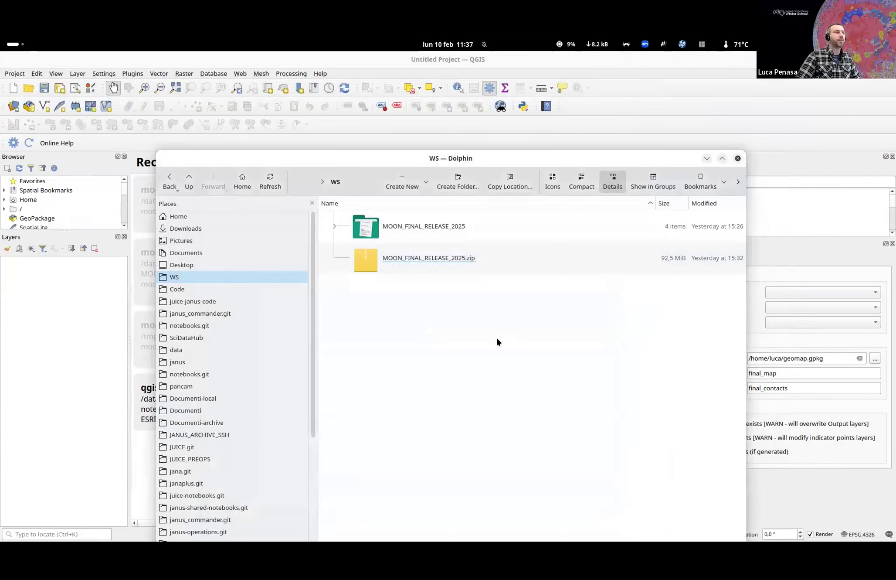
- Expand the extracted MOON_FINAL_RELEASE_2025 folder together with its raster and vector subfolders, keeping the file manager beside the QGIS window
{"action": "left_click", "coordinate": [332, 225]}
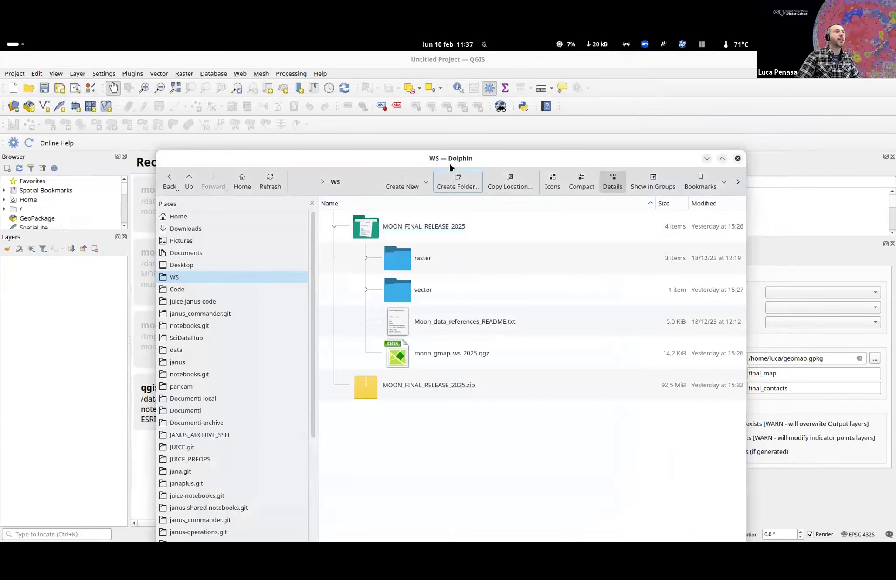
{"action": "left_click_drag", "start_coordinate": [449, 162], "coordinate": [667, 61]}
{"action": "left_click", "coordinate": [587, 159]}
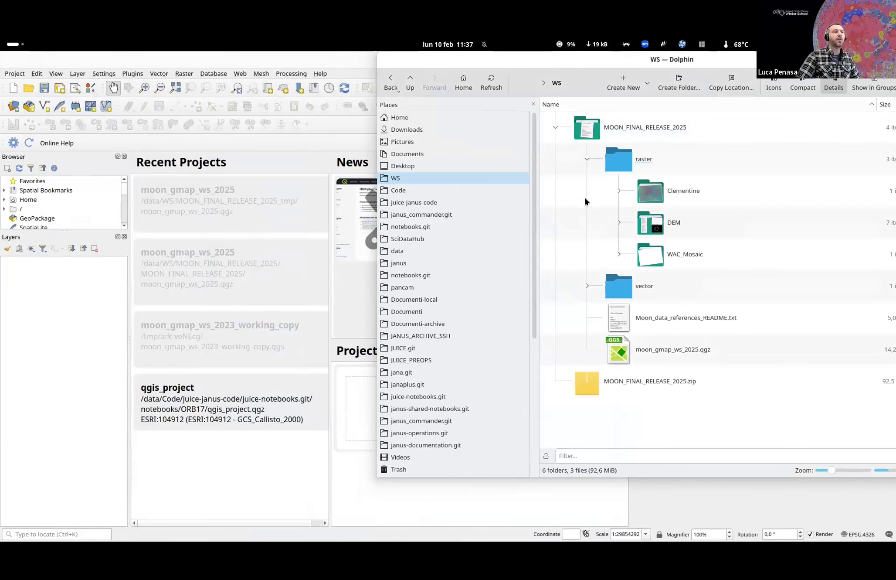
{"action": "left_click", "coordinate": [587, 286]}
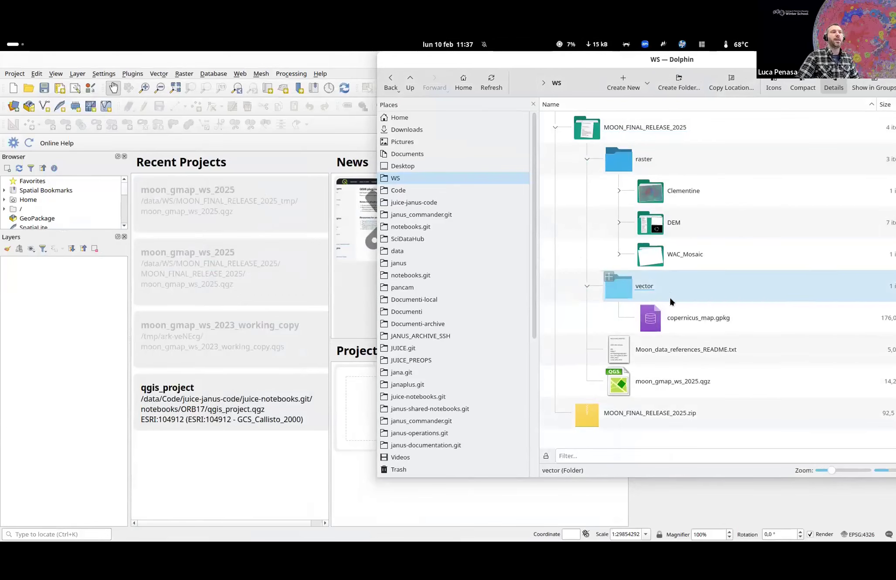
{"action": "left_click_drag", "start_coordinate": [750, 209], "coordinate": [661, 236]}
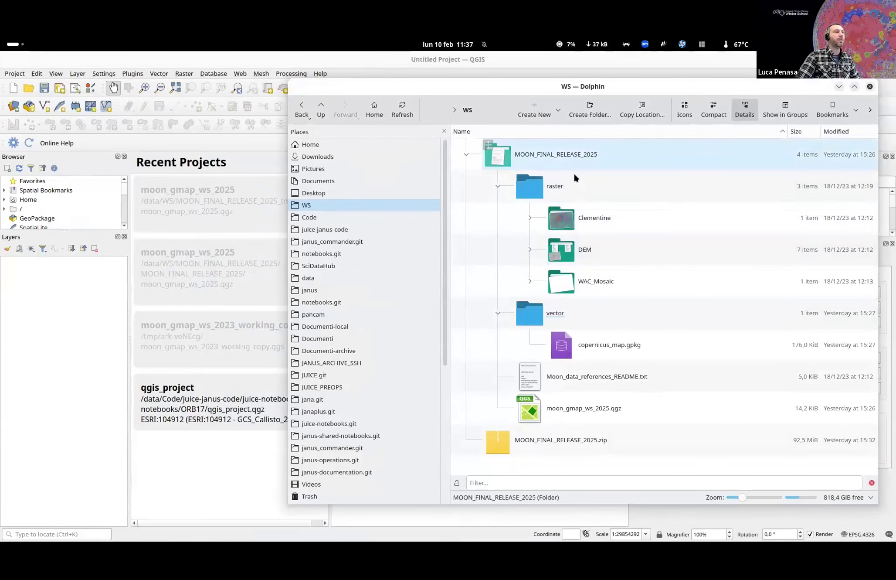
{"action": "left_click", "coordinate": [224, 477]}
{"action": "key", "text": "alt+Tab"}
{"action": "left_click_drag", "start_coordinate": [613, 255], "coordinate": [860, 248]}
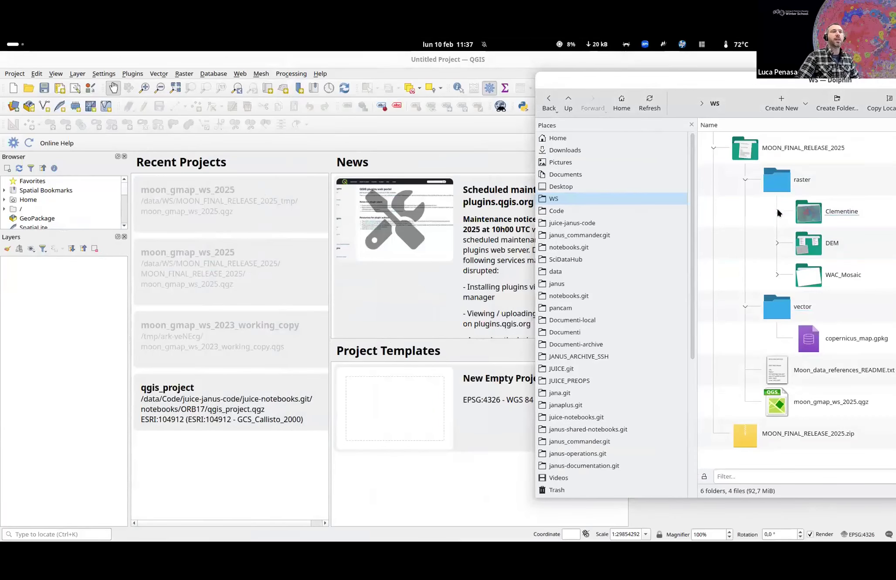
- Expand the Clementine and DEM raster subfolders and maximize the file manager window to show the full file names
{"action": "left_click", "coordinate": [777, 213]}
{"action": "left_click_drag", "start_coordinate": [777, 209], "coordinate": [594, 248]}
{"action": "left_click", "coordinate": [587, 304]}
{"action": "left_click_drag", "start_coordinate": [711, 351], "coordinate": [723, 234]}
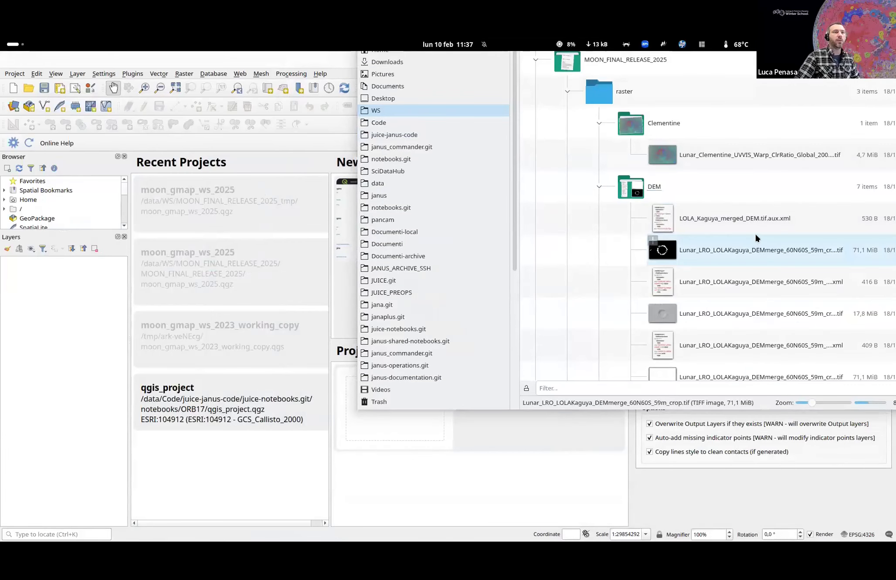
{"action": "scroll", "coordinate": [756, 233], "scroll_direction": "down", "scroll_amount": 2}
{"action": "left_click_drag", "start_coordinate": [610, 177], "coordinate": [357, 238]}
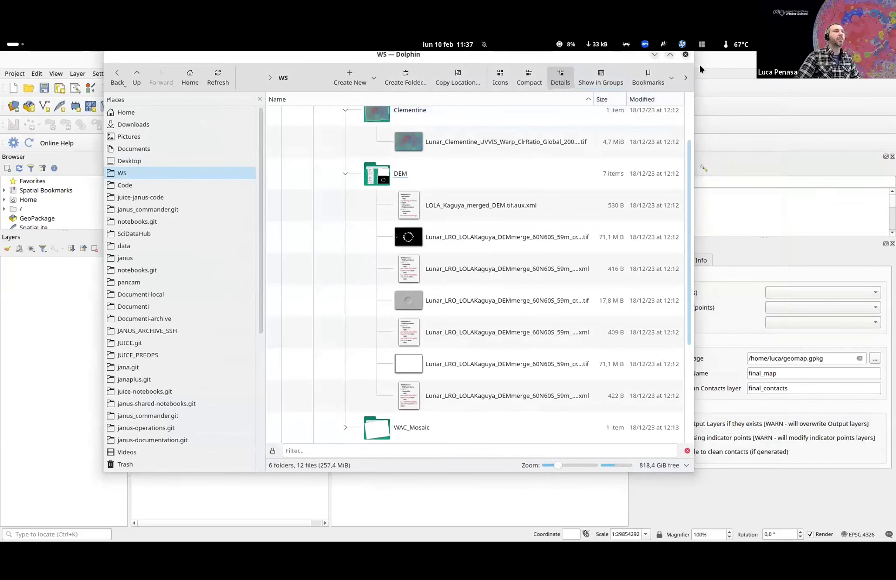
{"action": "left_click", "coordinate": [670, 55]}
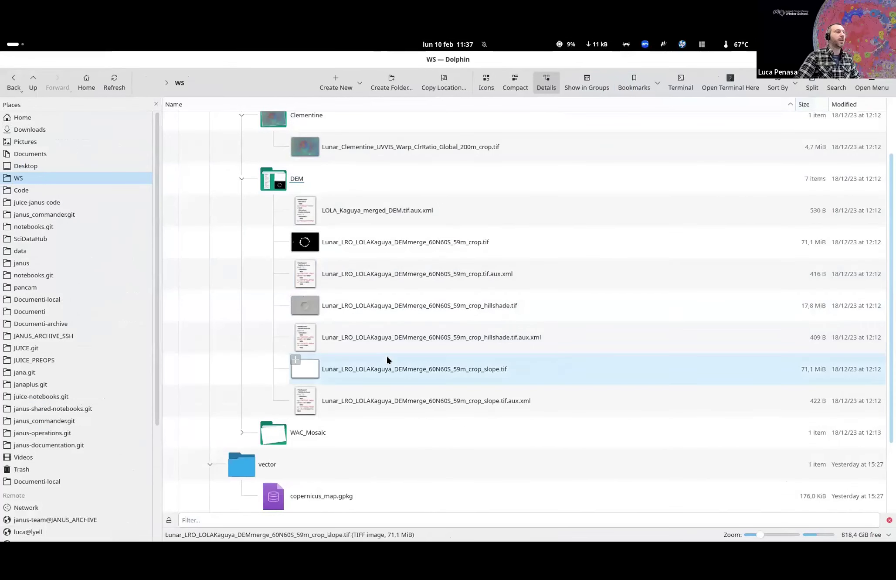
- Add Lunar_LRO_LOLAKaguya_DEMmerge_60N60S_59m_crop.tif from the DEM folder to the QGIS project as a raster layer
{"action": "left_click", "coordinate": [364, 242]}
{"action": "left_click_drag", "start_coordinate": [225, 199], "coordinate": [798, 266]}
{"action": "left_click_drag", "start_coordinate": [892, 288], "coordinate": [377, 338]}
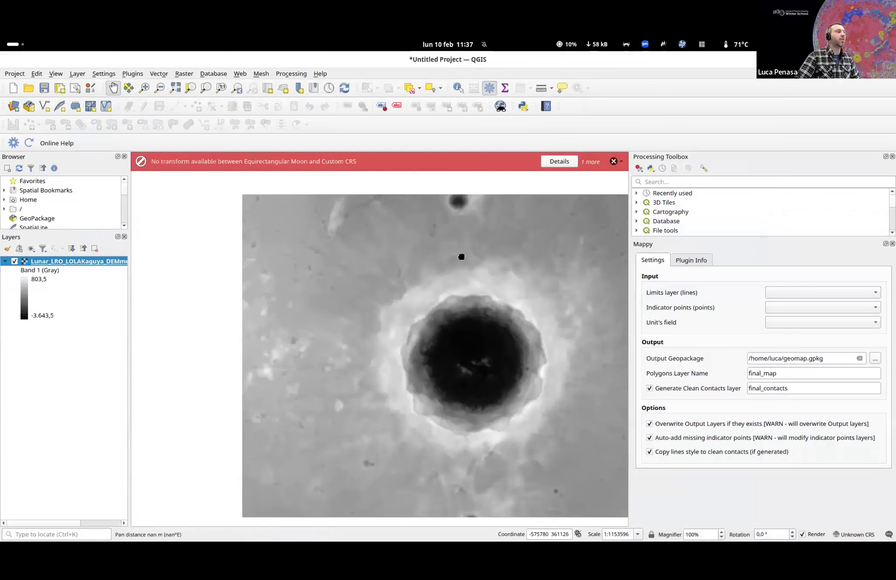
{"action": "left_click_drag", "start_coordinate": [461, 256], "coordinate": [417, 242]}
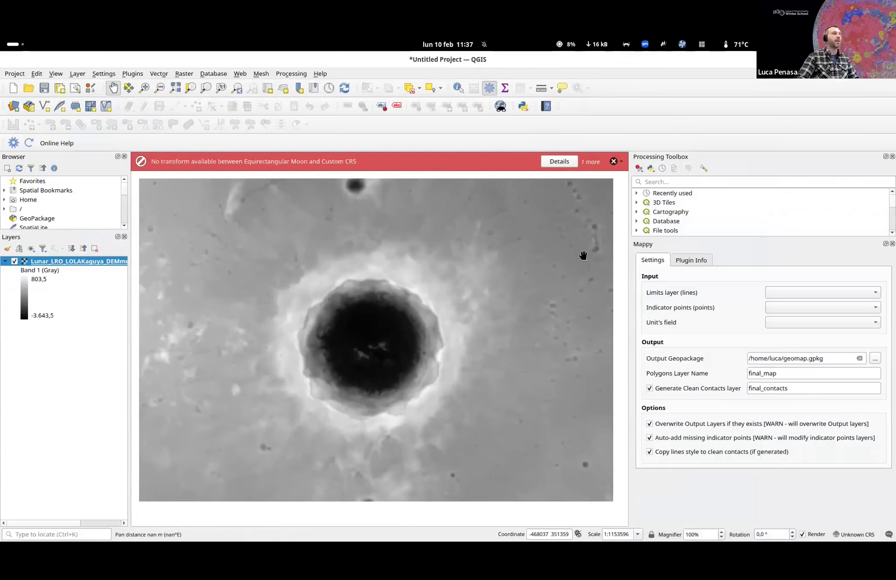
{"action": "left_click", "coordinate": [61, 389]}
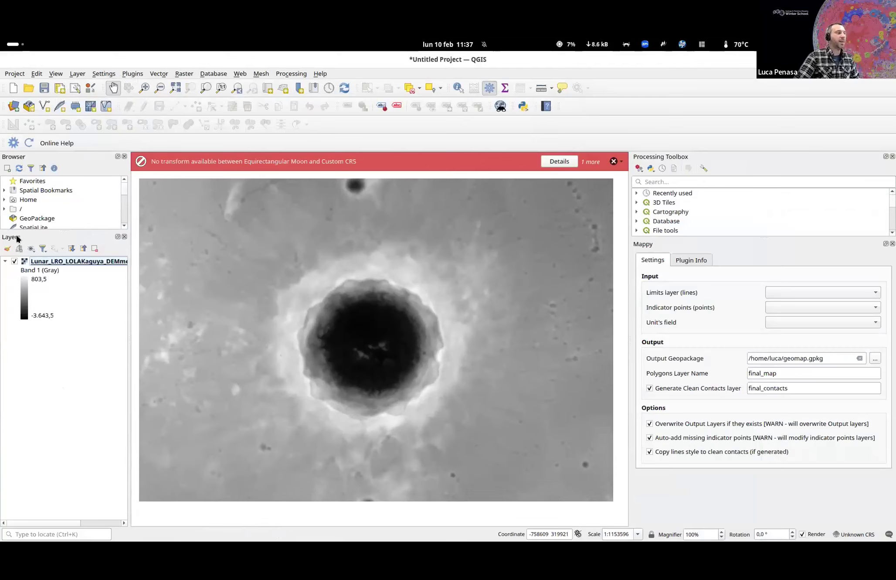
- Hide the DEM layer and show it again to check what it displays on the map
{"action": "left_click", "coordinate": [14, 262]}
{"action": "left_click", "coordinate": [13, 261]}
{"action": "left_click_drag", "start_coordinate": [282, 304], "coordinate": [287, 305]}
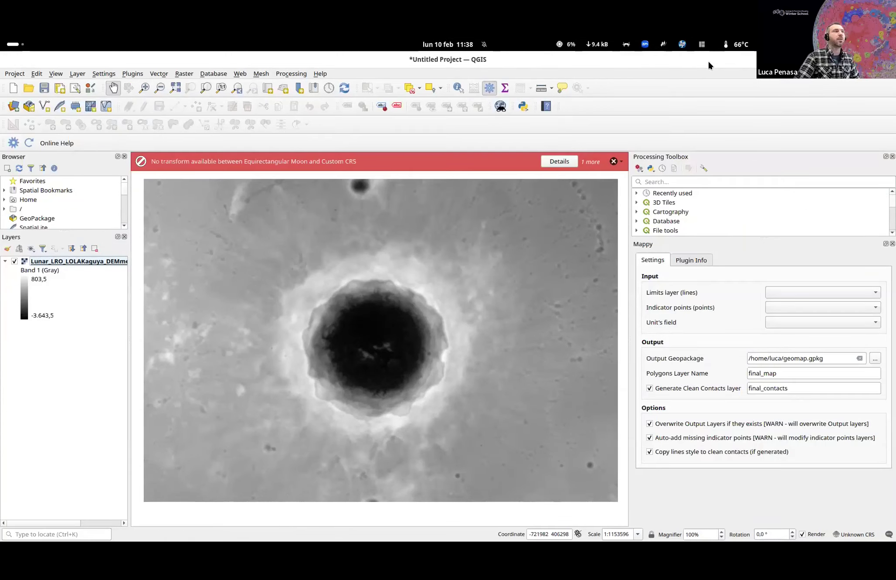
{"action": "left_click_drag", "start_coordinate": [295, 278], "coordinate": [295, 276]}
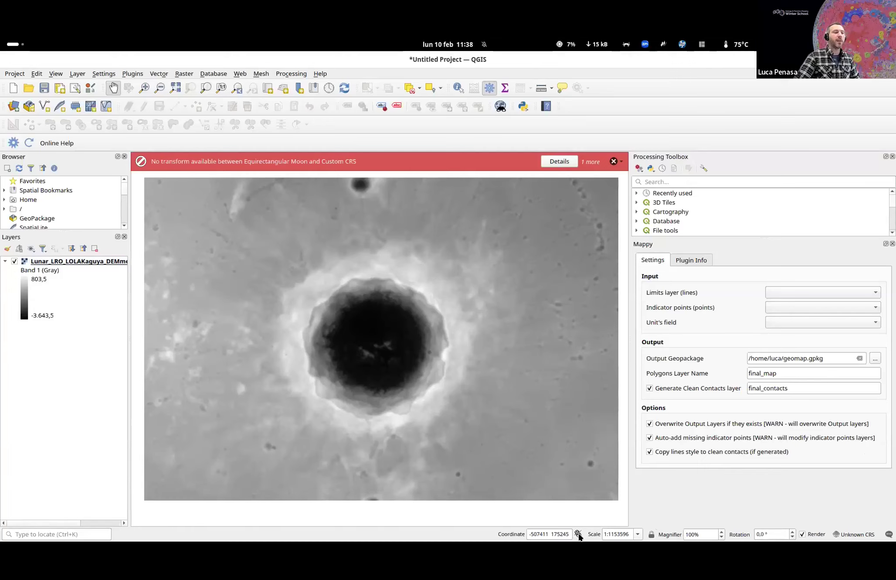
- Review the project's coordinate reference system settings without changing them, and dismiss the two coordinate transform warnings
{"action": "left_click", "coordinate": [853, 531]}
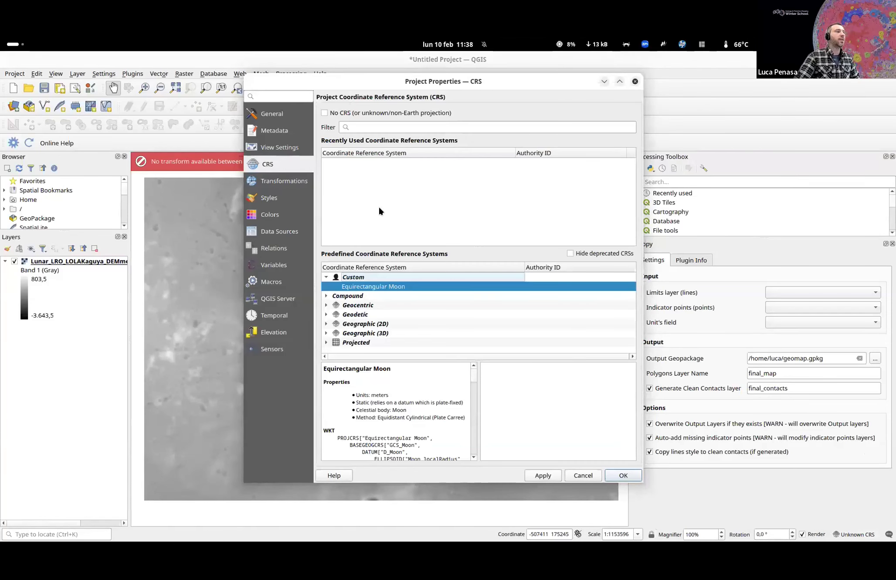
{"action": "left_click", "coordinate": [635, 81]}
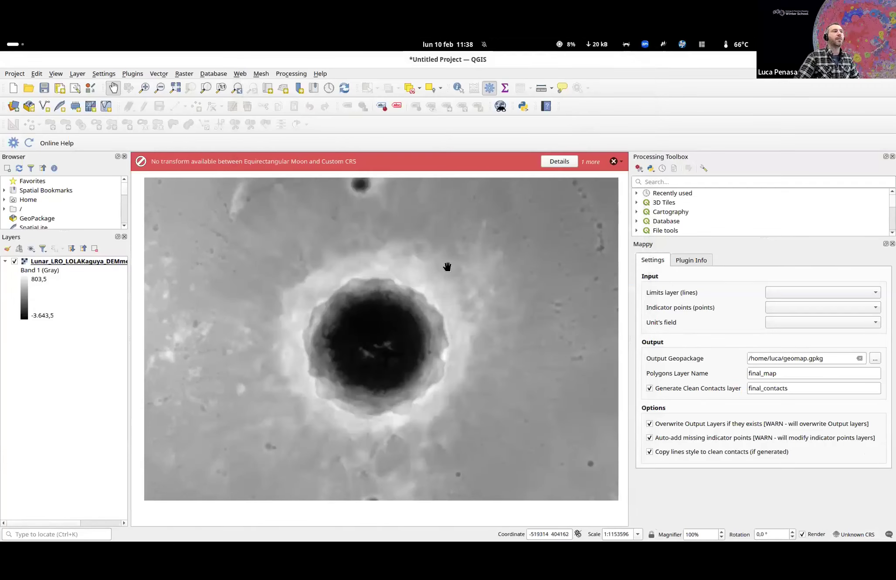
{"action": "left_click", "coordinate": [613, 161]}
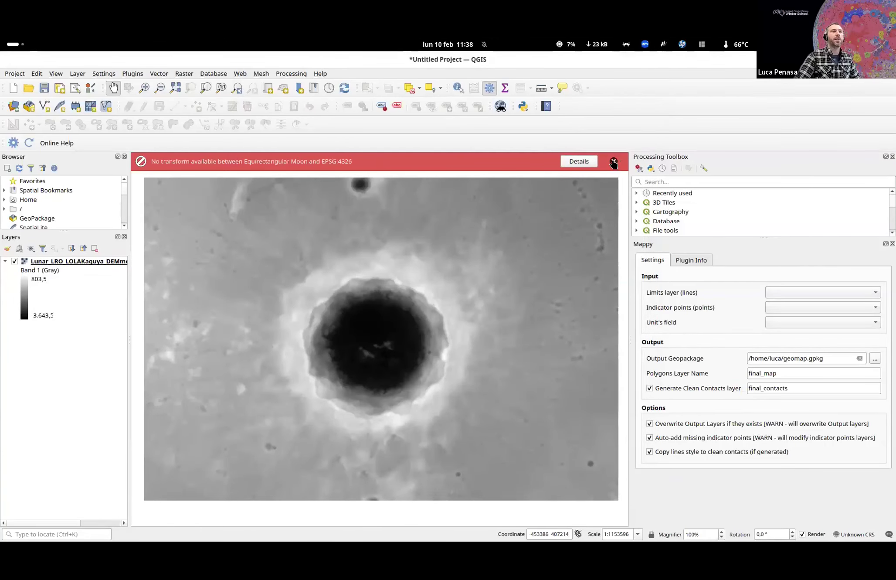
{"action": "left_click", "coordinate": [613, 161]}
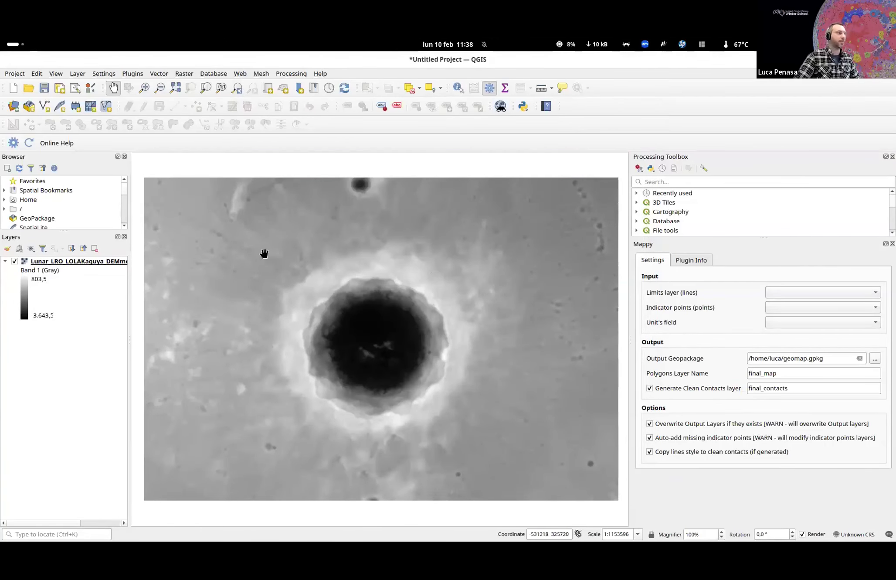
{"action": "left_click_drag", "start_coordinate": [285, 269], "coordinate": [284, 265]}
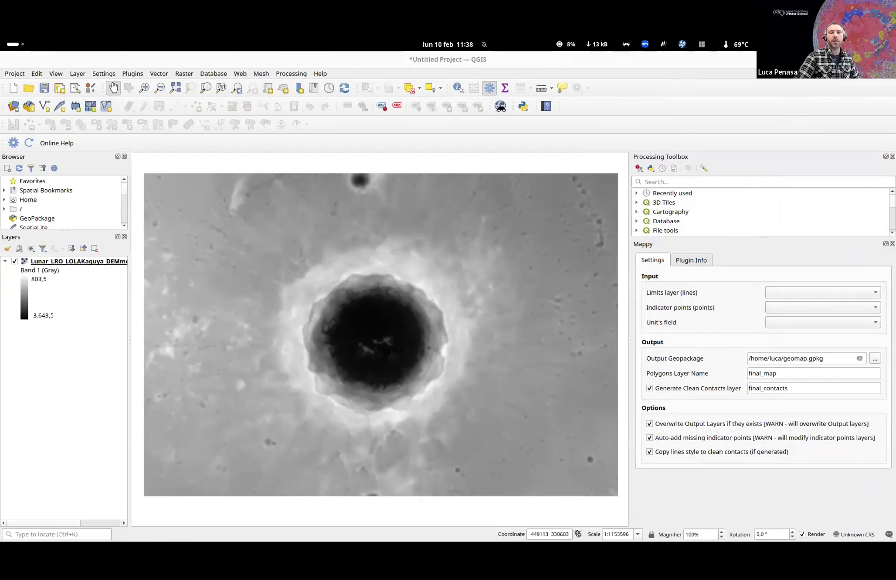
- Add the Lunar_Clementine_UVVIS_Warp_ClrRatio_Global_200m_crop.tif colour ratio raster to the project above the DEM layer
{"action": "left_click_drag", "start_coordinate": [788, 324], "coordinate": [352, 310]}
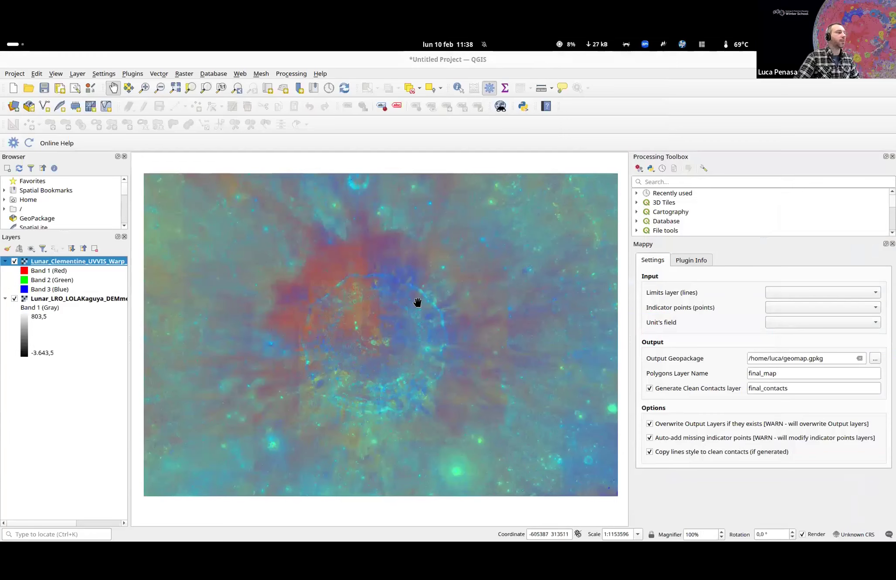
{"action": "scroll", "coordinate": [417, 302], "scroll_direction": "down", "scroll_amount": 1}
{"action": "scroll", "coordinate": [418, 302], "scroll_direction": "up", "scroll_amount": 1}
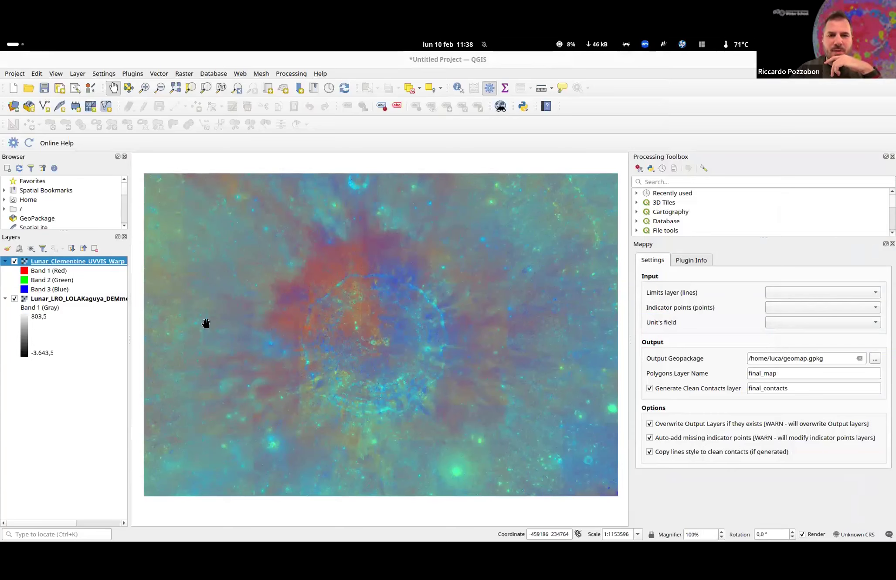
- Check the coordinate reference system given in the Clementine colour ratio layer's information, then close its properties
{"action": "right_click", "coordinate": [58, 260]}
{"action": "key", "text": "Escape"}
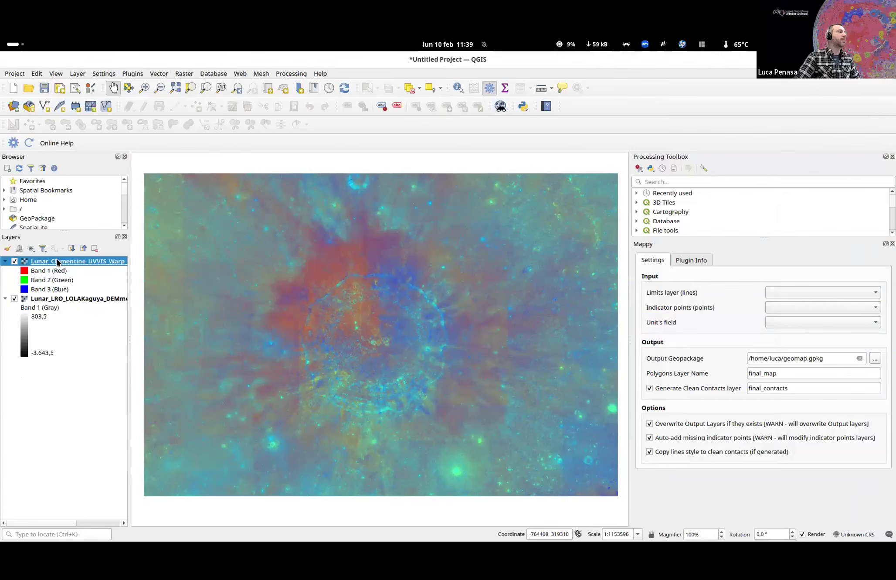
{"action": "double_click", "coordinate": [55, 260]}
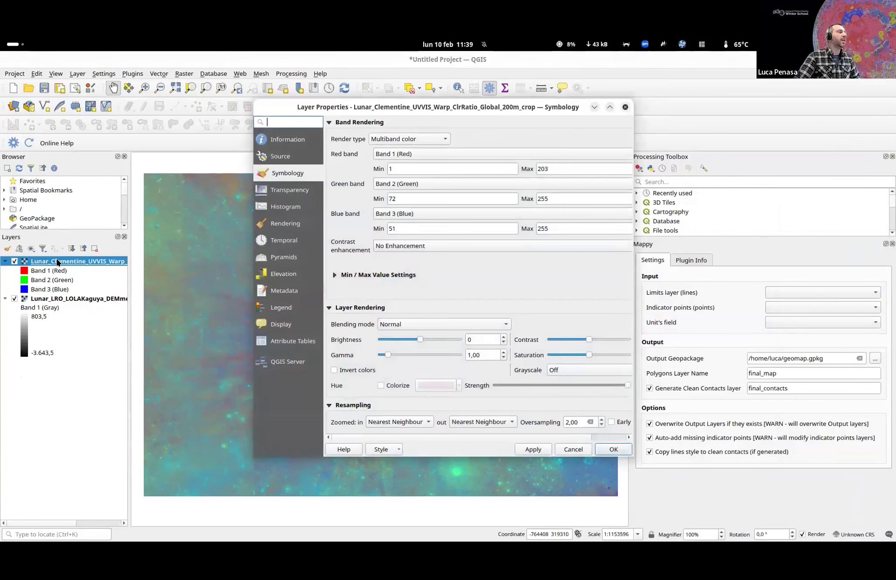
{"action": "left_click", "coordinate": [282, 140]}
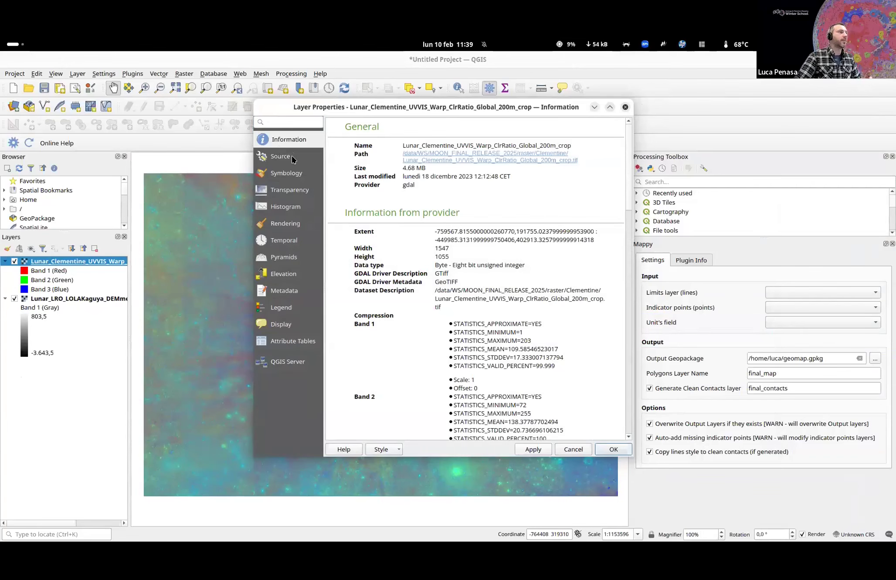
{"action": "scroll", "coordinate": [439, 175], "scroll_direction": "down", "scroll_amount": 12}
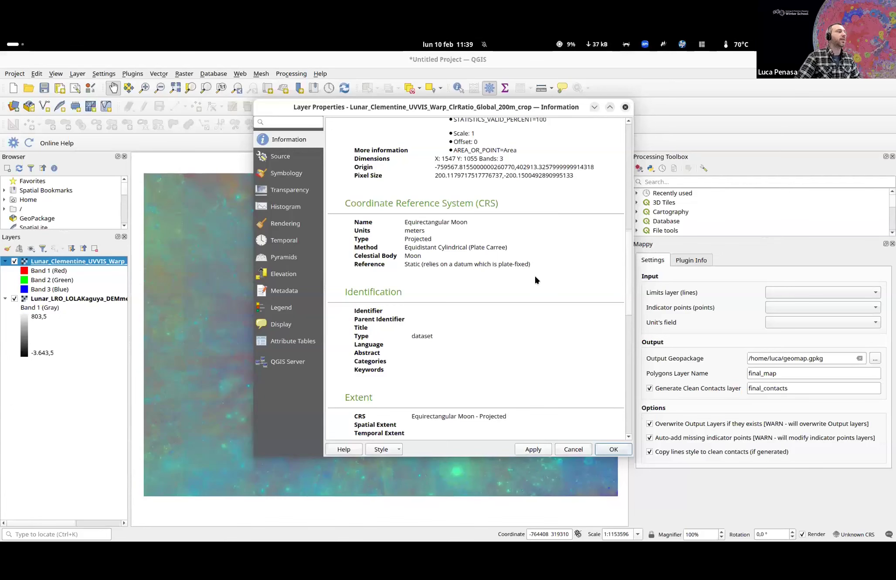
{"action": "left_click", "coordinate": [624, 107]}
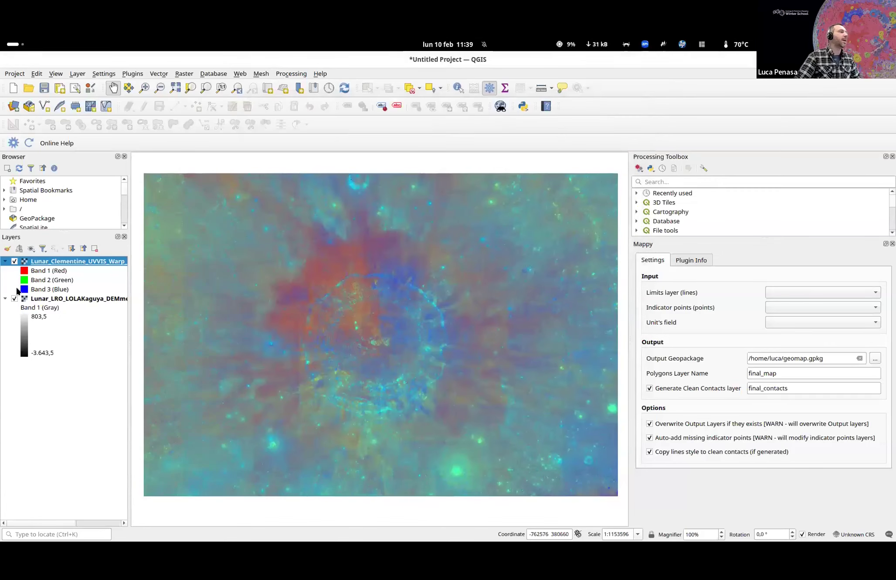
- Review the Clementine layer's source and symbology settings and highlight the Coordinate Reference System (CRS) heading in its information
{"action": "double_click", "coordinate": [66, 260]}
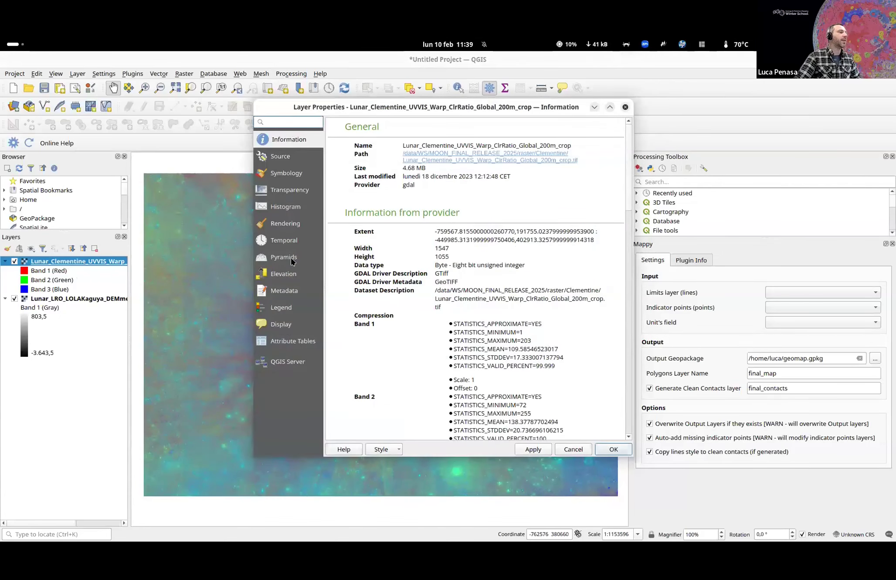
{"action": "left_click", "coordinate": [283, 157]}
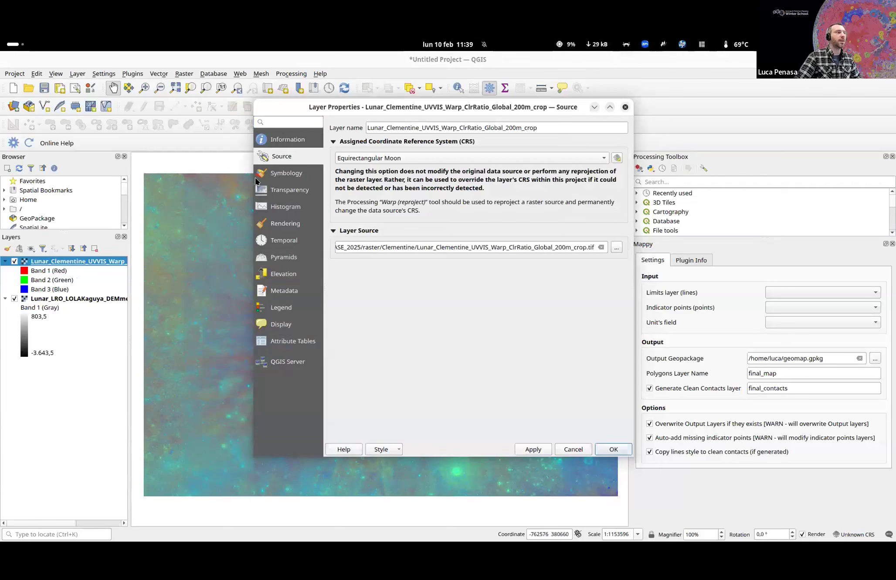
{"action": "left_click", "coordinate": [274, 175]}
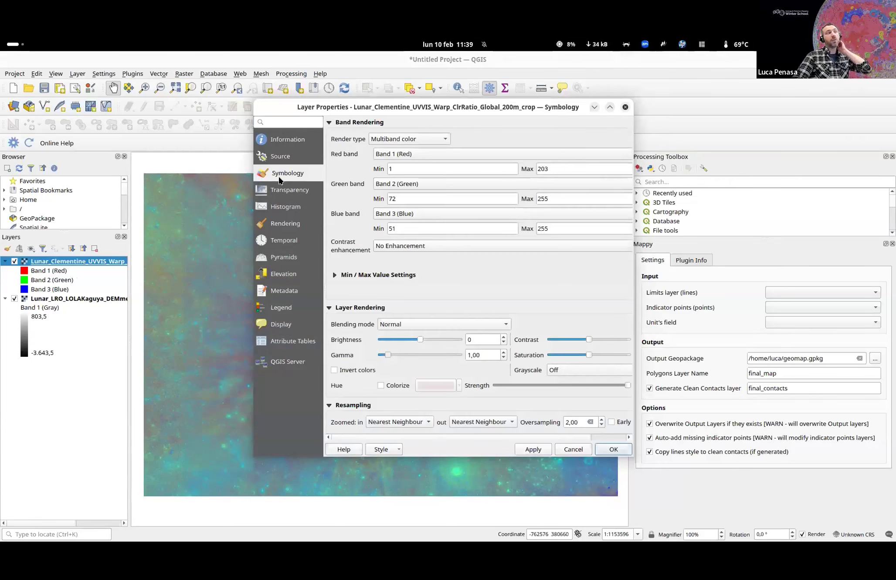
{"action": "left_click", "coordinate": [275, 138]}
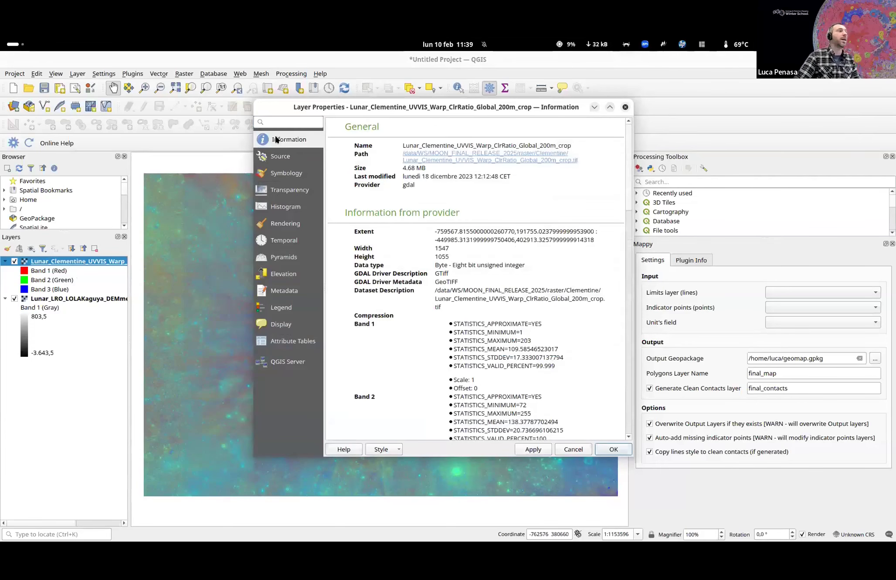
{"action": "scroll", "coordinate": [415, 293], "scroll_direction": "down", "scroll_amount": 12}
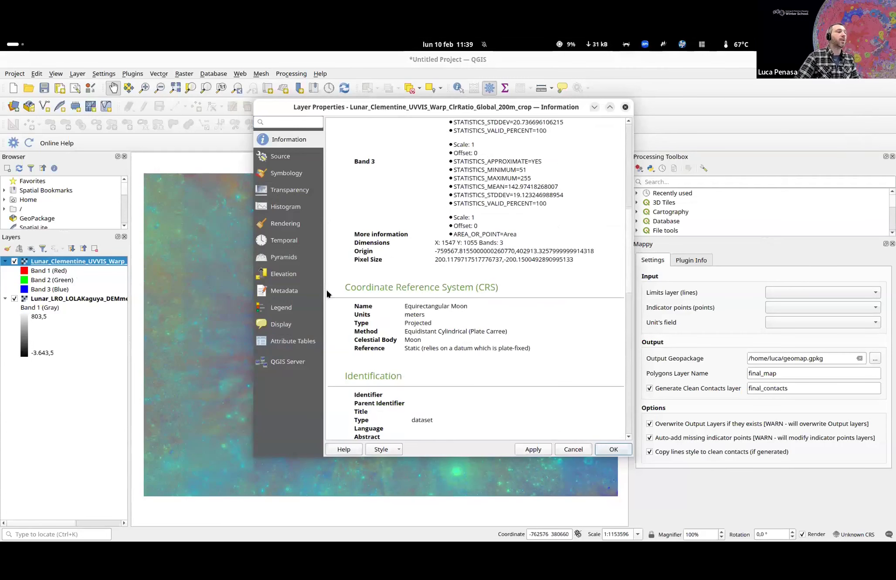
{"action": "left_click_drag", "start_coordinate": [342, 285], "coordinate": [495, 286]}
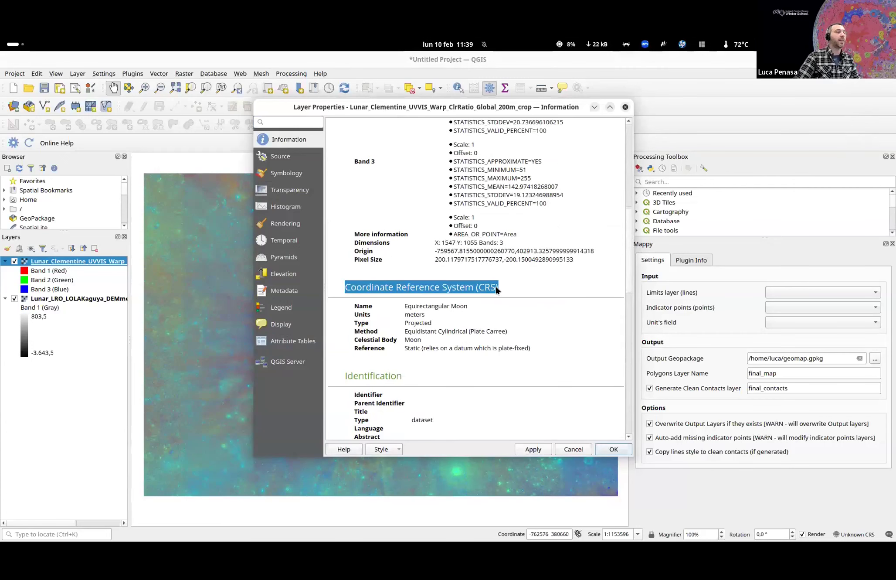
{"action": "left_click", "coordinate": [623, 108]}
- Inspect the project's coordinate reference system settings and close them
{"action": "left_click_drag", "start_coordinate": [334, 313], "coordinate": [351, 306]}
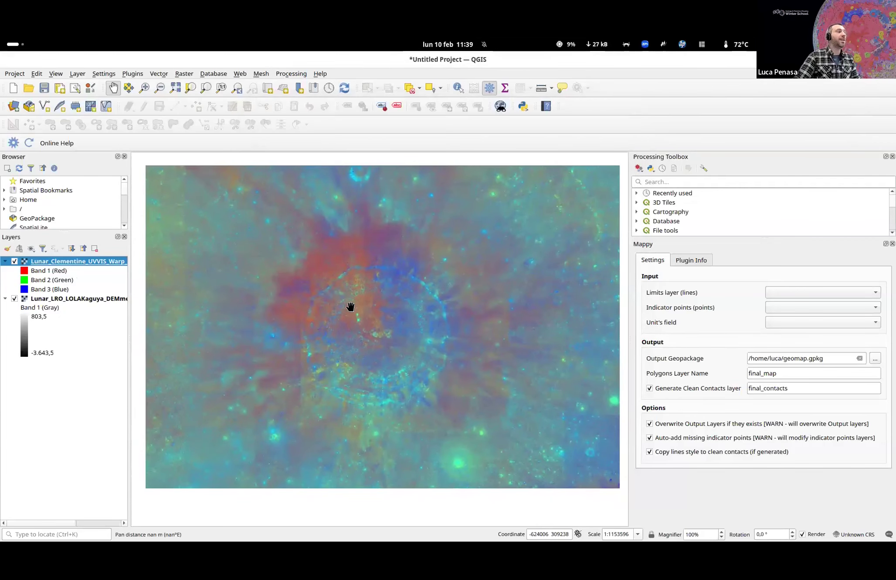
{"action": "left_click", "coordinate": [14, 401]}
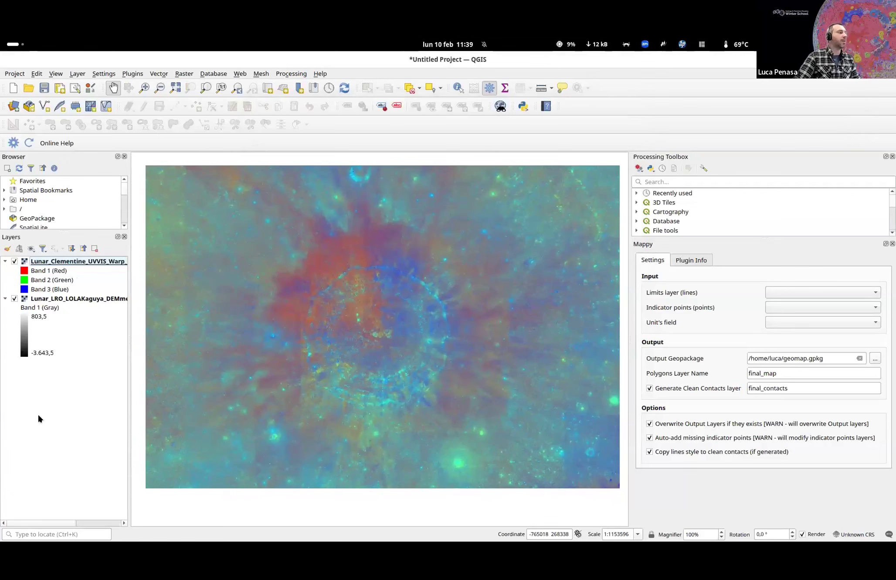
{"action": "left_click", "coordinate": [855, 532]}
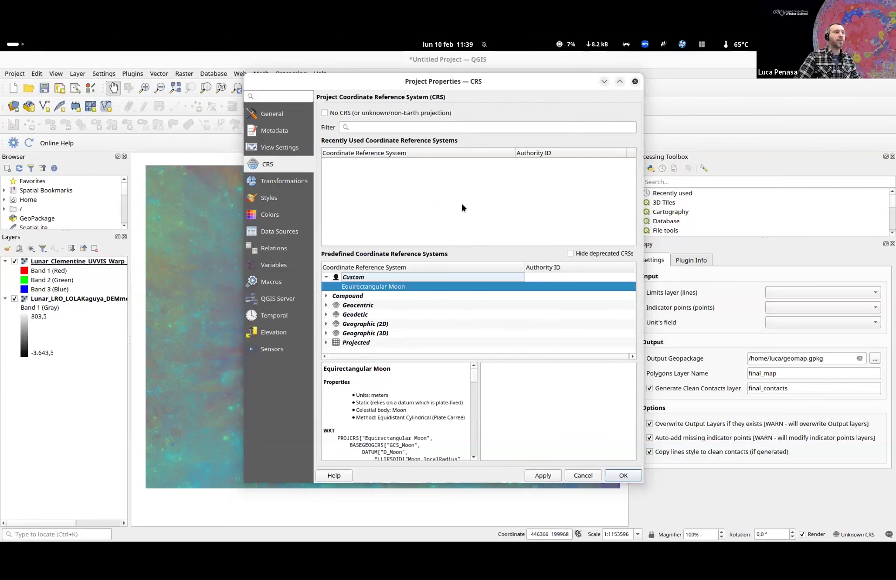
{"action": "key", "text": "Escape"}
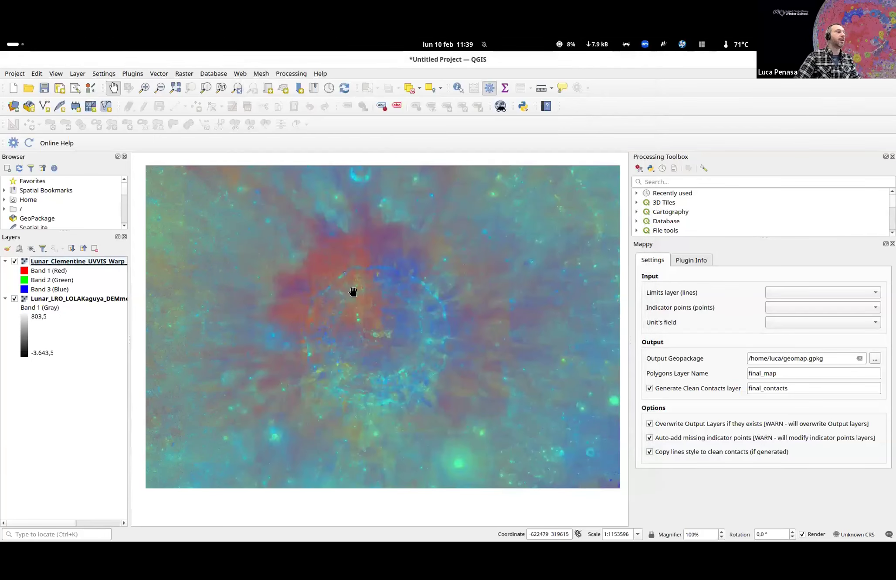
- Add all layers of the copernicus_map.gpkg GeoPackage from the vector folder to the project above the Clementine raster
{"action": "mouse_move", "coordinate": [354, 292]}
{"action": "left_mouse_down"}
{"action": "mouse_move", "coordinate": [364, 305]}
{"action": "mouse_move", "coordinate": [344, 297]}
{"action": "left_mouse_up"}
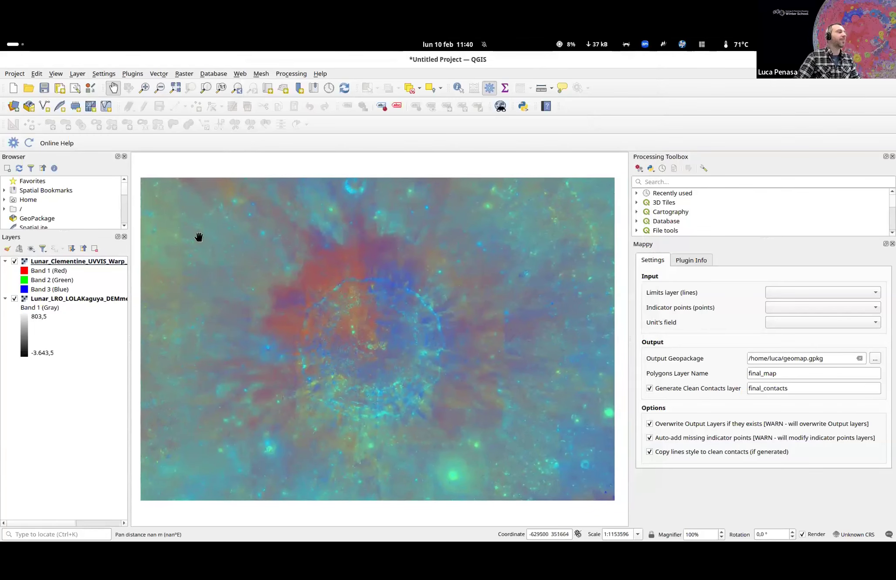
{"action": "left_click", "coordinate": [57, 259]}
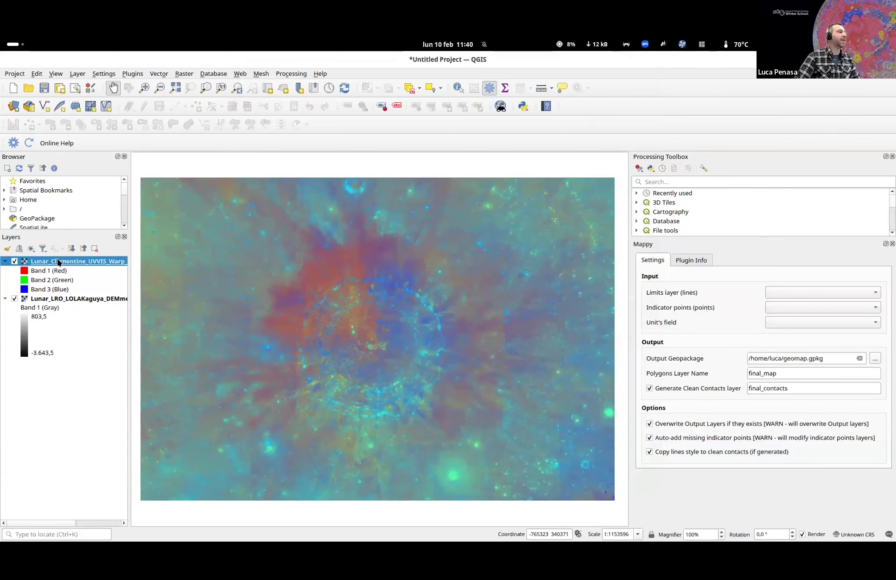
{"action": "left_click_drag", "start_coordinate": [433, 291], "coordinate": [437, 281]}
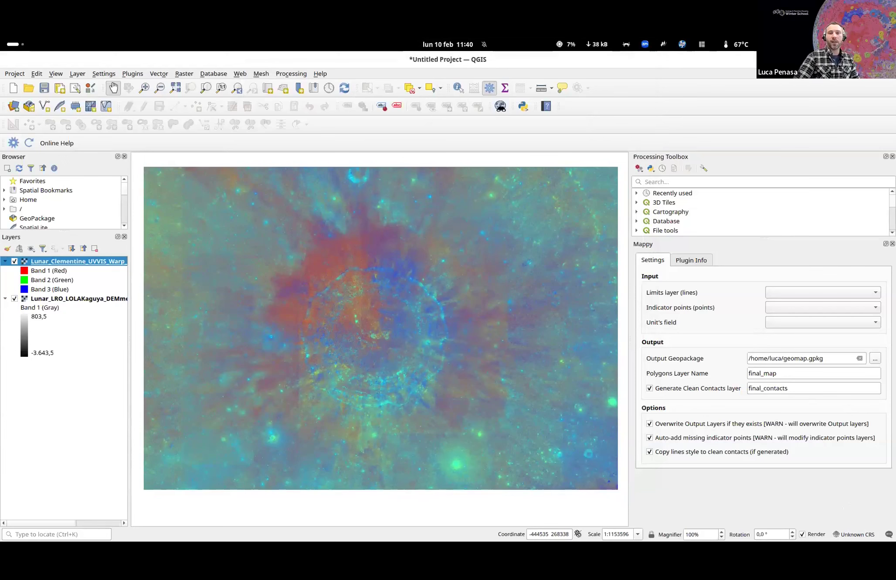
{"action": "left_click_drag", "start_coordinate": [463, 360], "coordinate": [357, 341]}
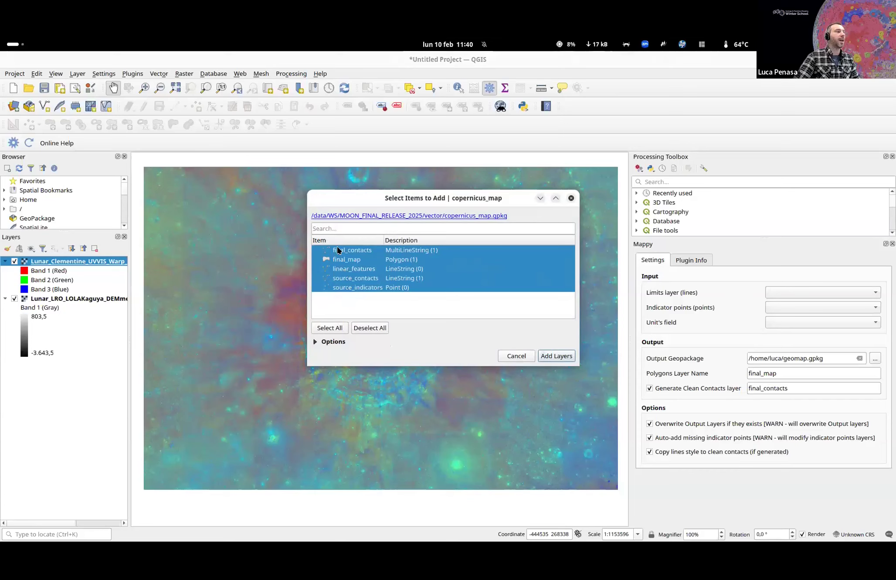
{"action": "left_click", "coordinate": [557, 355]}
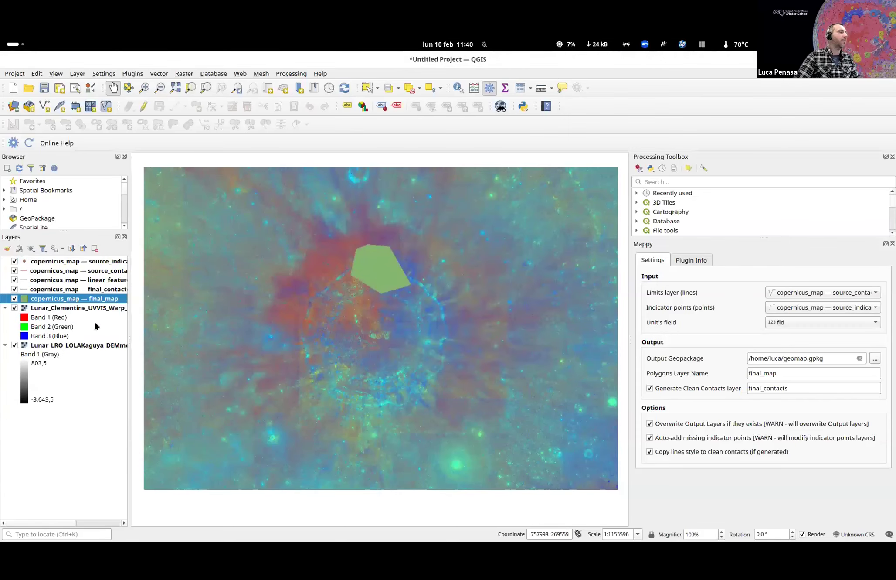
- Hide the final_map polygon layer and show it again to examine the area it covers on the crater
{"action": "left_click_drag", "start_coordinate": [374, 248], "coordinate": [383, 277]}
{"action": "scroll", "coordinate": [383, 278], "scroll_direction": "up", "scroll_amount": 2}
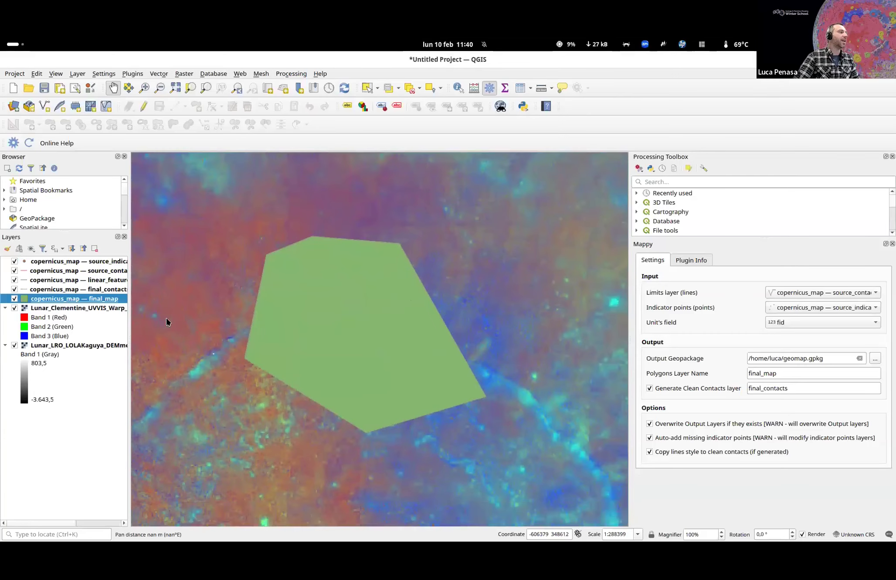
{"action": "left_click", "coordinate": [14, 298]}
{"action": "left_click", "coordinate": [14, 298]}
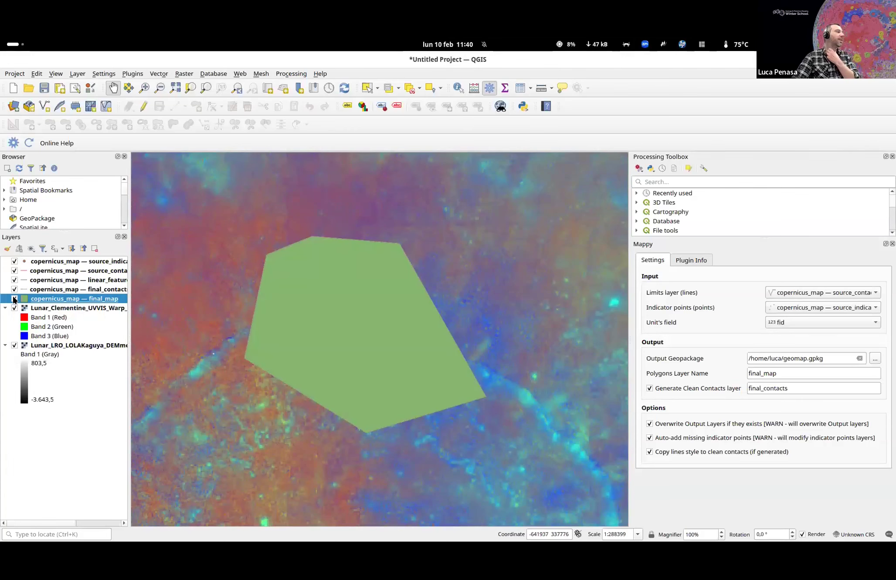
{"action": "left_click", "coordinate": [15, 298]}
{"action": "left_click_drag", "start_coordinate": [281, 296], "coordinate": [301, 287]}
{"action": "scroll", "coordinate": [279, 288], "scroll_direction": "down", "scroll_amount": 1}
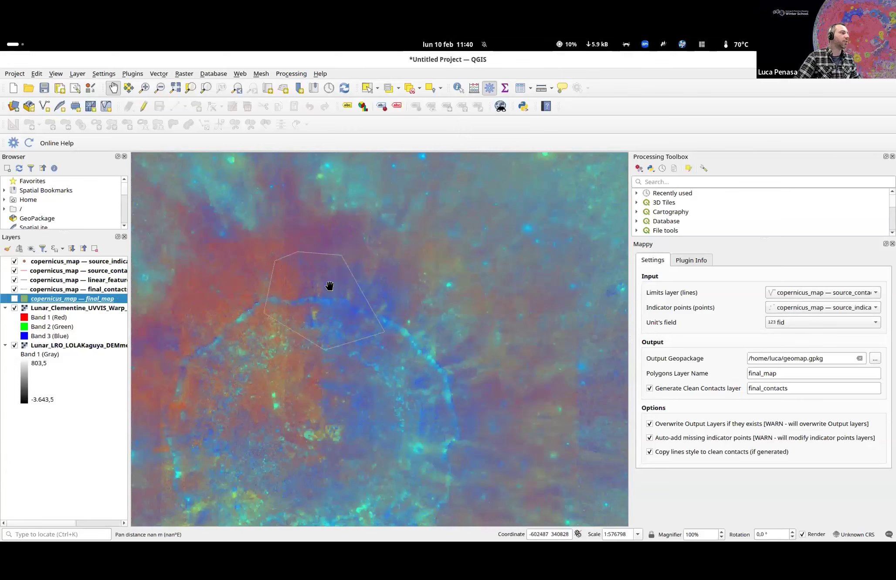
{"action": "left_click_drag", "start_coordinate": [328, 387], "coordinate": [336, 366]}
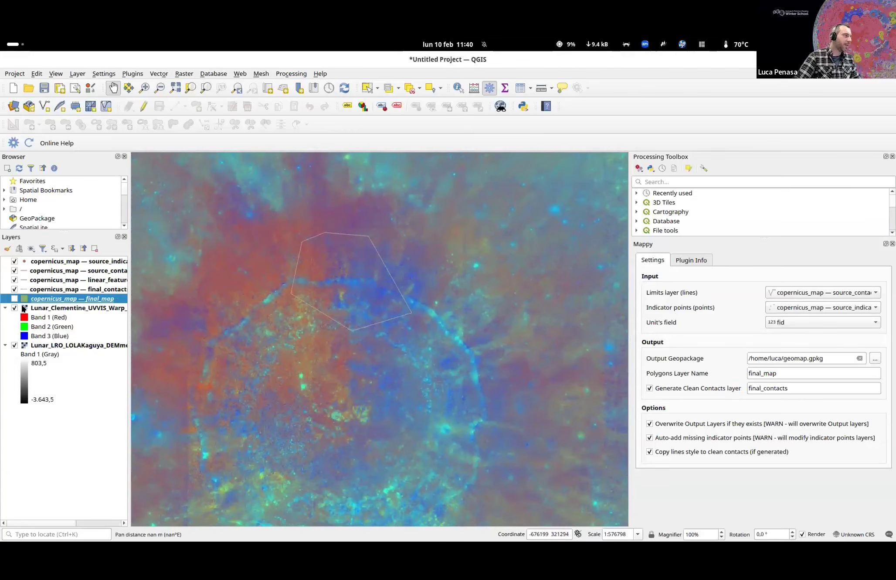
{"action": "left_click", "coordinate": [14, 299]}
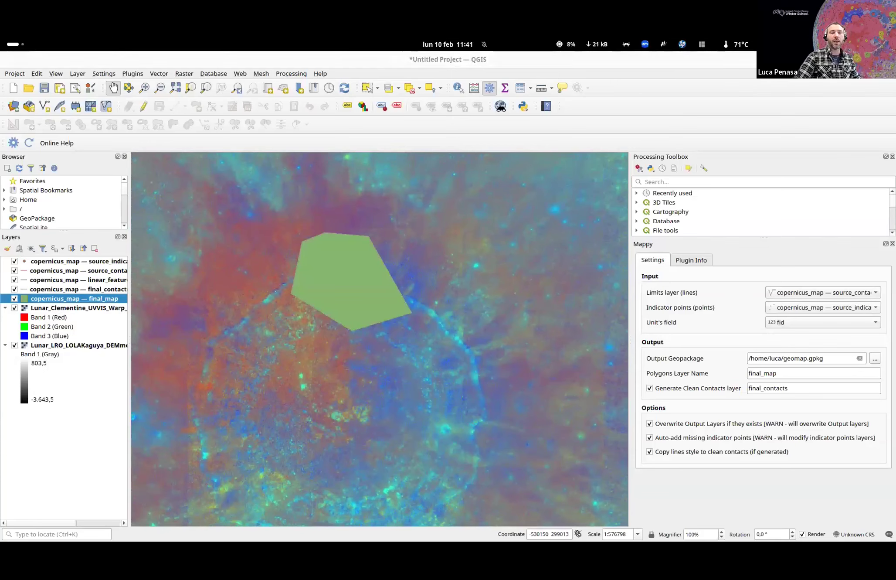
{"action": "left_click_drag", "start_coordinate": [324, 238], "coordinate": [358, 245]}
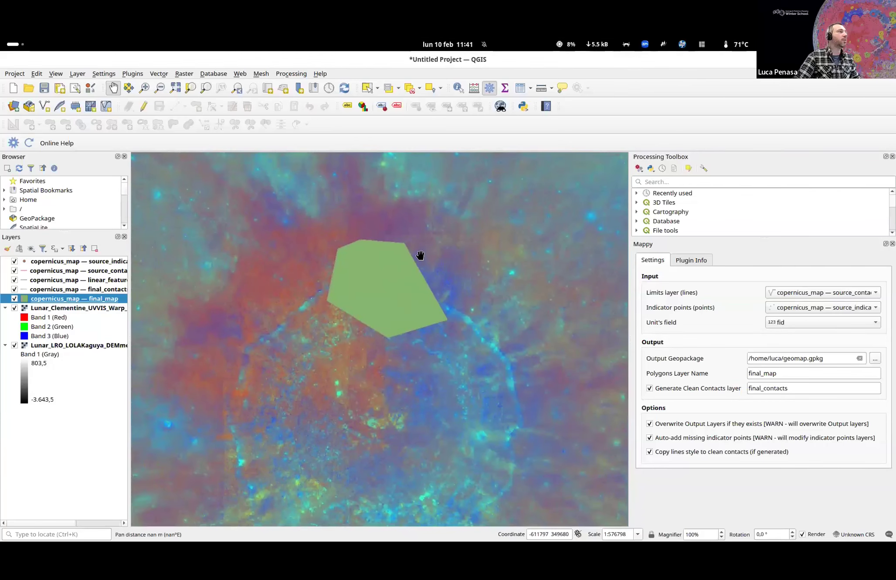
{"action": "left_click", "coordinate": [44, 311]}
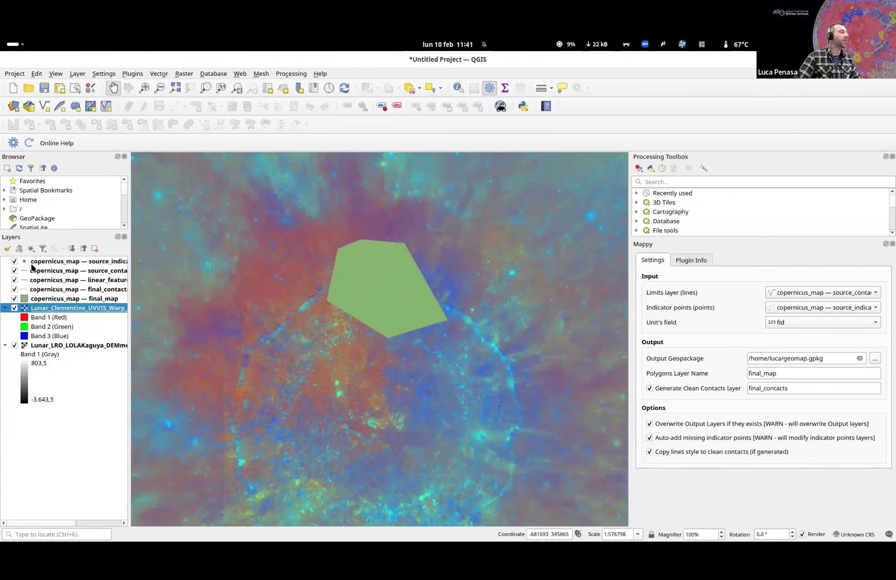
{"action": "left_click_drag", "start_coordinate": [299, 326], "coordinate": [353, 340]}
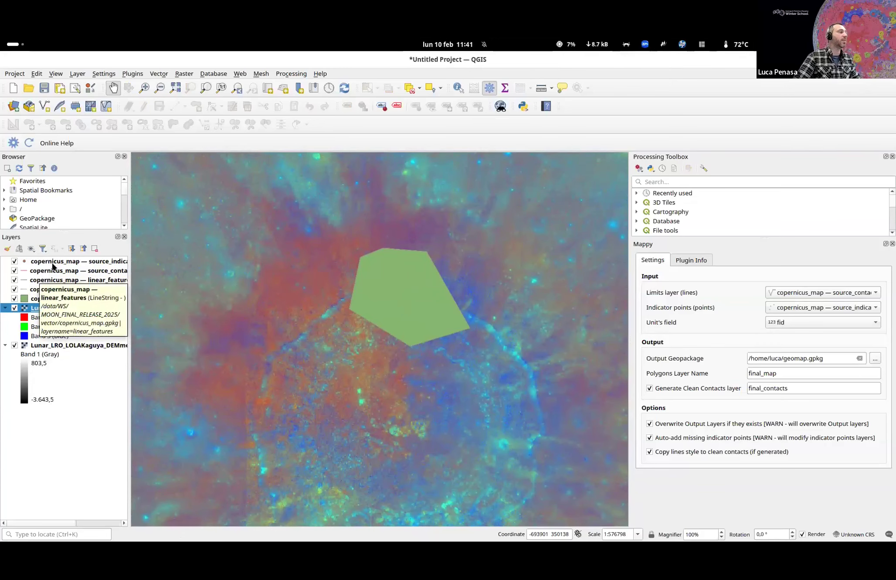
- Enlarge the layer list in height and width so the full layer names are readable
{"action": "left_click_drag", "start_coordinate": [59, 231], "coordinate": [64, 215]}
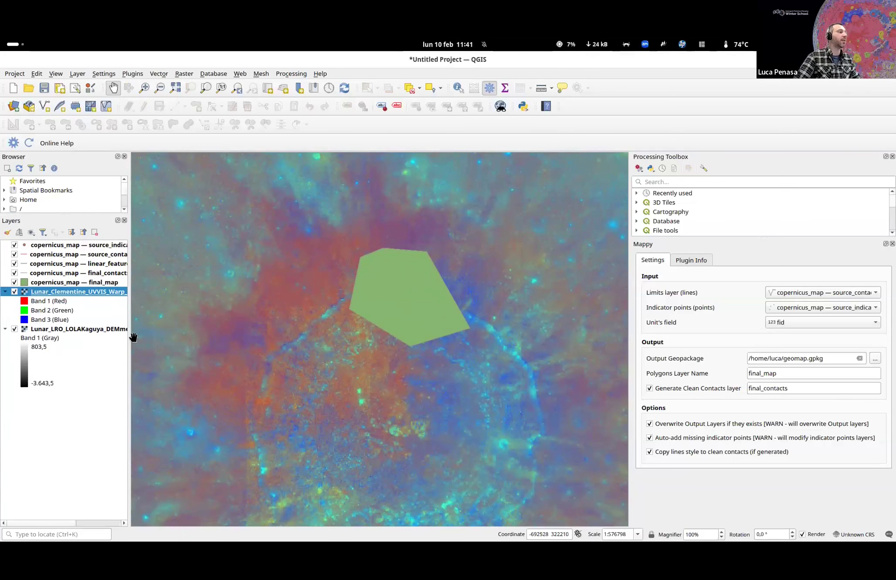
{"action": "left_click_drag", "start_coordinate": [129, 337], "coordinate": [251, 336]}
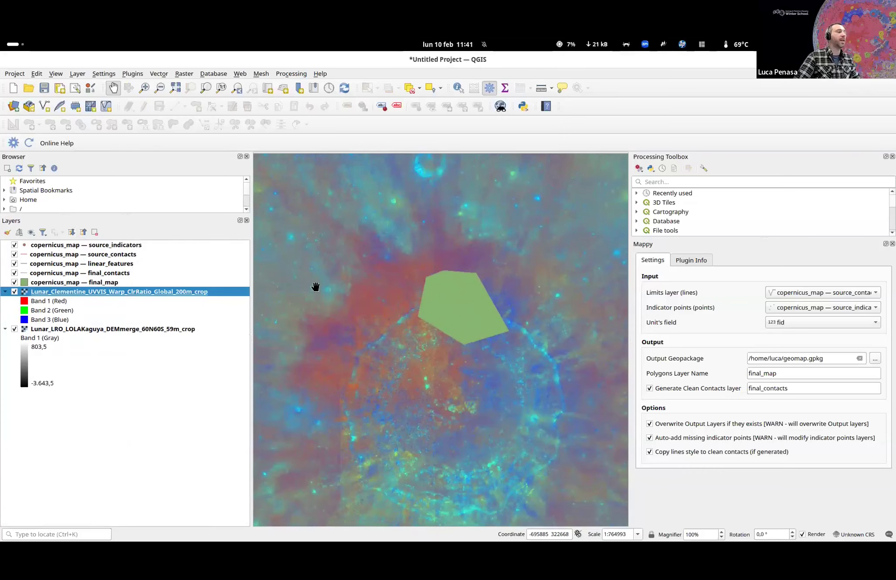
{"action": "left_click_drag", "start_coordinate": [251, 311], "coordinate": [220, 310]}
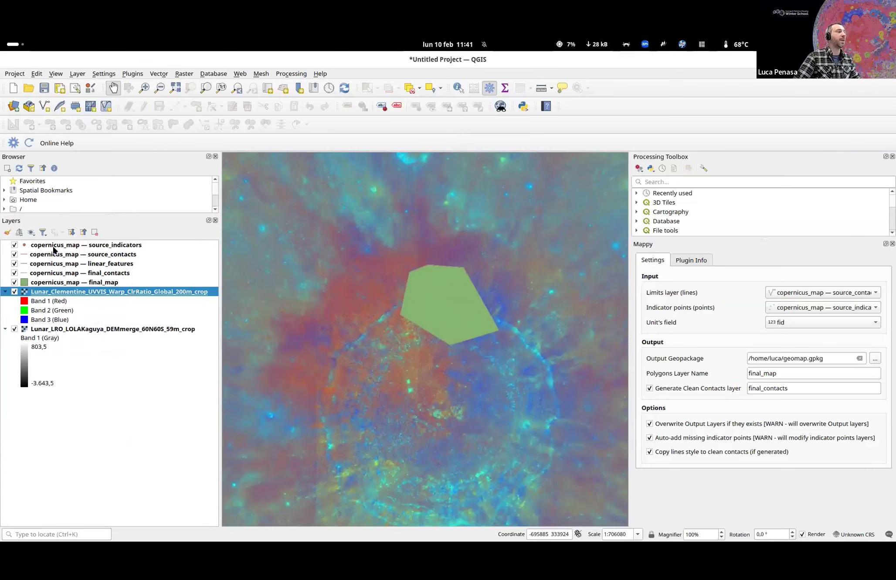
- Go through the layers one by one, from the Clementine raster up through the copernicus_map vector layers to source_indicators
{"action": "left_click", "coordinate": [62, 449]}
{"action": "left_click", "coordinate": [38, 292]}
{"action": "left_click", "coordinate": [43, 282]}
{"action": "left_click", "coordinate": [45, 273]}
{"action": "left_click", "coordinate": [47, 263]}
{"action": "left_click", "coordinate": [49, 254]}
{"action": "left_click", "coordinate": [55, 245]}
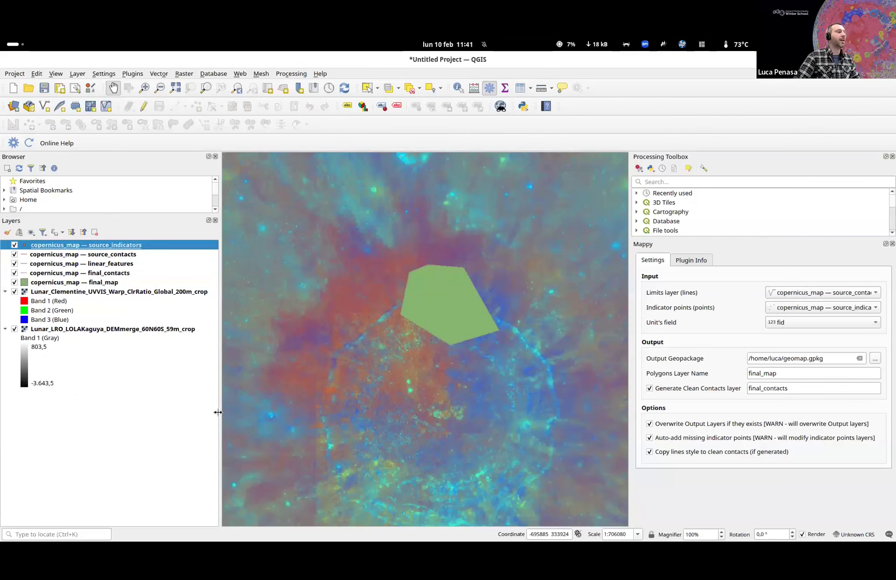
- Narrow the layer list and identify a Clementine raster pixel northwest of the polygon, examining the highlighted cell up close
{"action": "left_click_drag", "start_coordinate": [219, 410], "coordinate": [172, 411]}
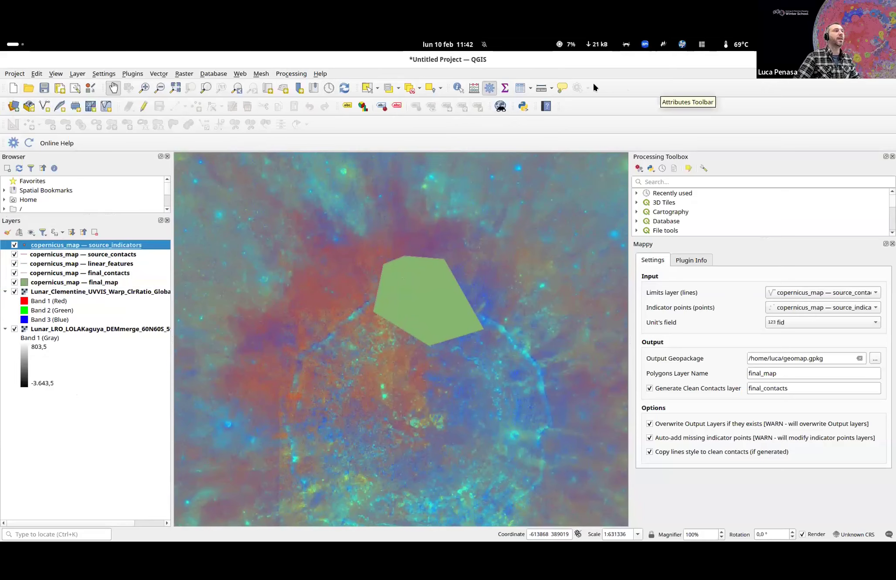
{"action": "left_click", "coordinate": [457, 89]}
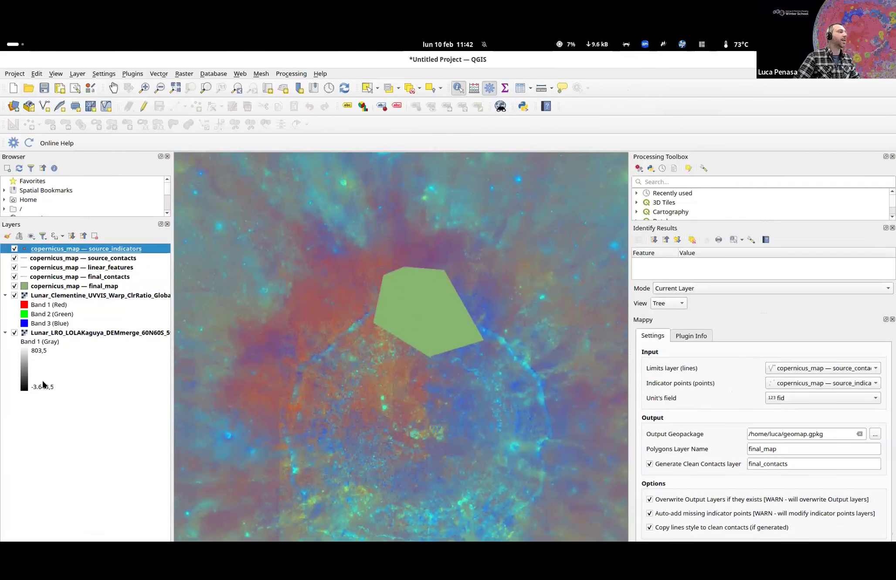
{"action": "left_click", "coordinate": [47, 295]}
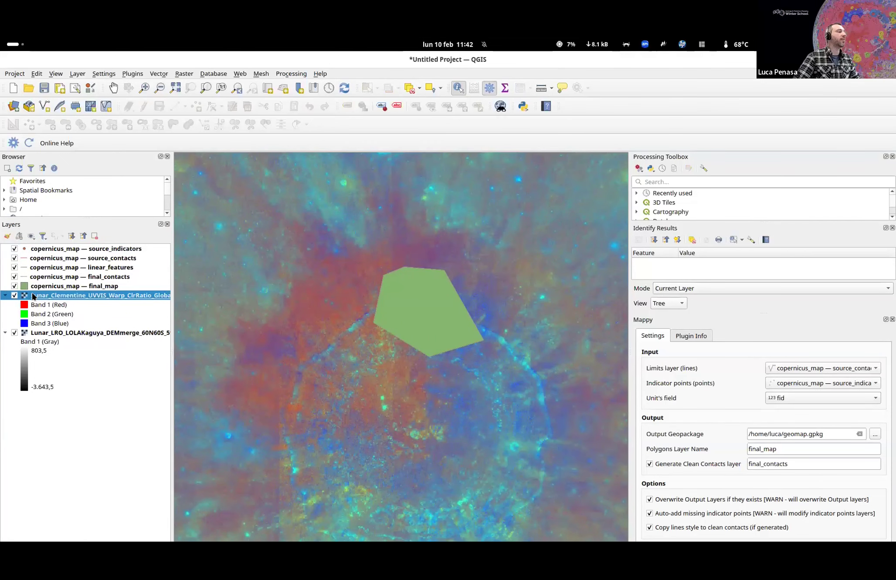
{"action": "left_click", "coordinate": [329, 225]}
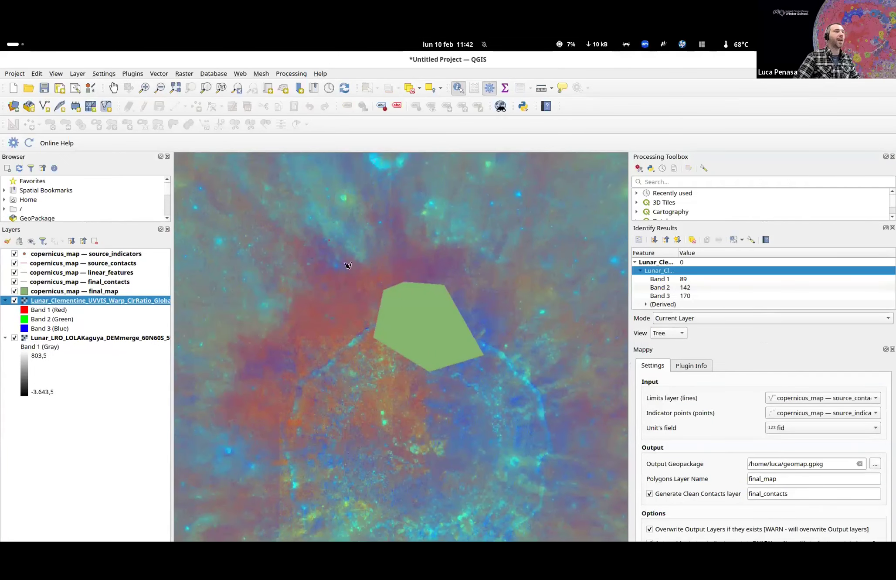
{"action": "scroll", "coordinate": [332, 242], "scroll_direction": "up", "scroll_amount": 6}
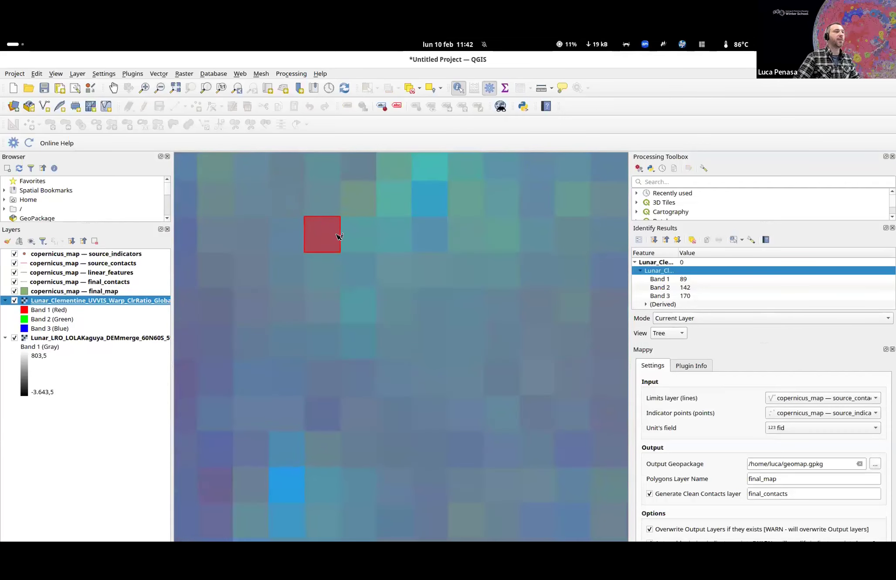
{"action": "scroll", "coordinate": [339, 237], "scroll_direction": "down", "scroll_amount": 1}
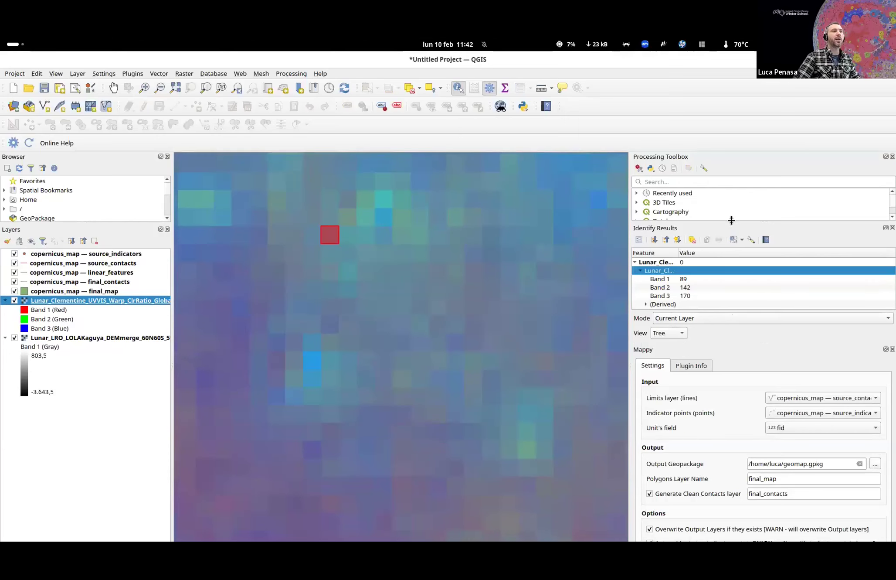
- Close the Processing Toolbox and Mappy panels to enlarge the identify results, and go through the pixel's three band values
{"action": "left_click", "coordinate": [892, 156]}
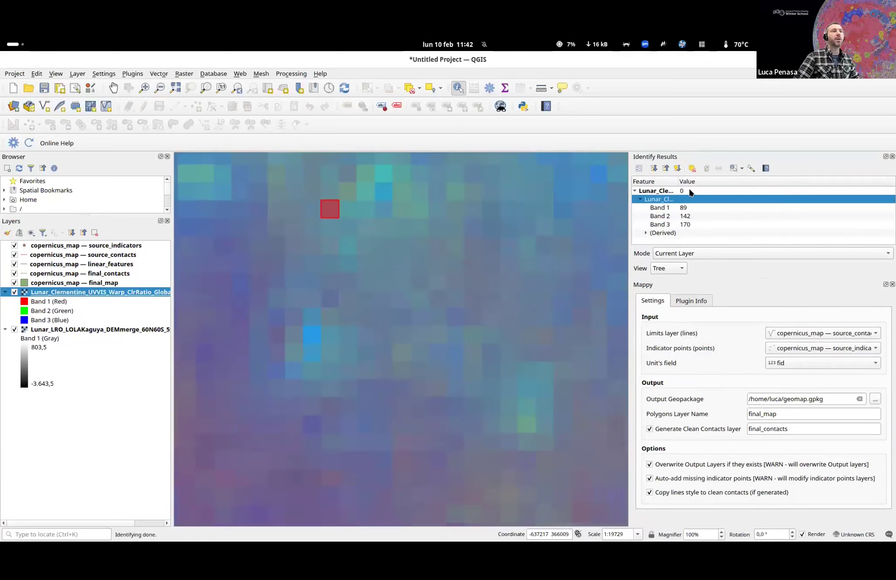
{"action": "left_click", "coordinate": [892, 284]}
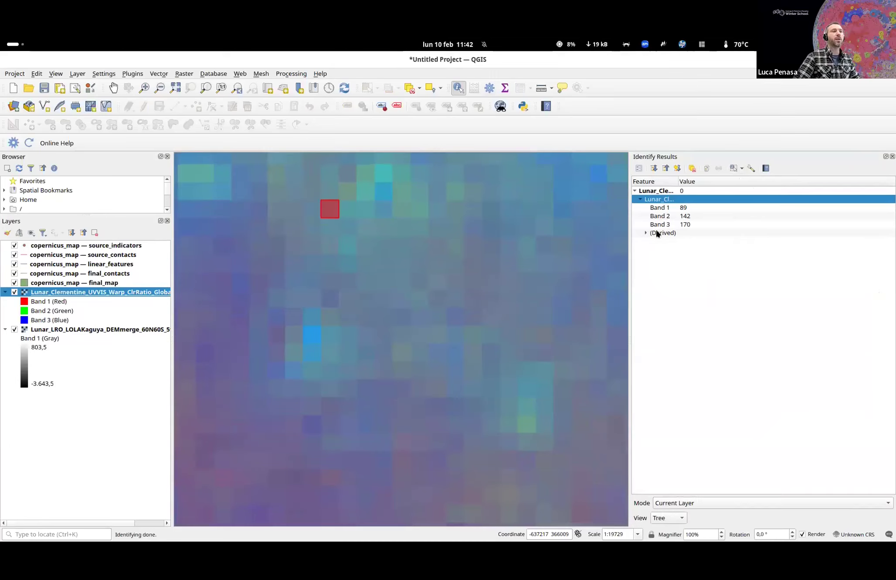
{"action": "left_click", "coordinate": [657, 209]}
{"action": "left_click_drag", "start_coordinate": [655, 215], "coordinate": [673, 213]}
{"action": "left_click", "coordinate": [679, 224]}
{"action": "left_click", "coordinate": [680, 209]}
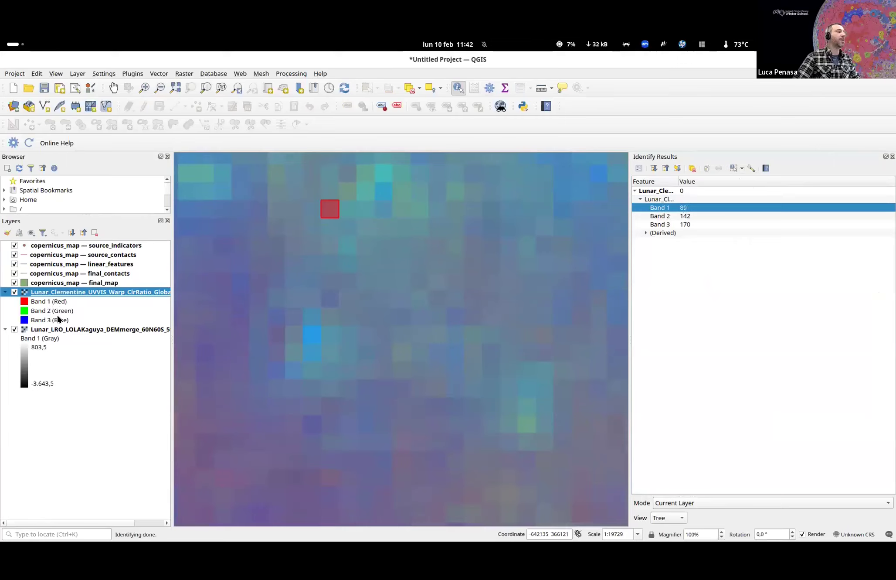
{"action": "left_click", "coordinate": [688, 217]}
{"action": "left_click", "coordinate": [690, 225]}
{"action": "left_click", "coordinate": [687, 208]}
{"action": "left_click", "coordinate": [689, 216]}
{"action": "left_click", "coordinate": [689, 224]}
- Identify two more pixels of the Clementine raster nearby to compare their band values
{"action": "scroll", "coordinate": [362, 252], "scroll_direction": "down", "scroll_amount": 2}
{"action": "left_click", "coordinate": [394, 307]}
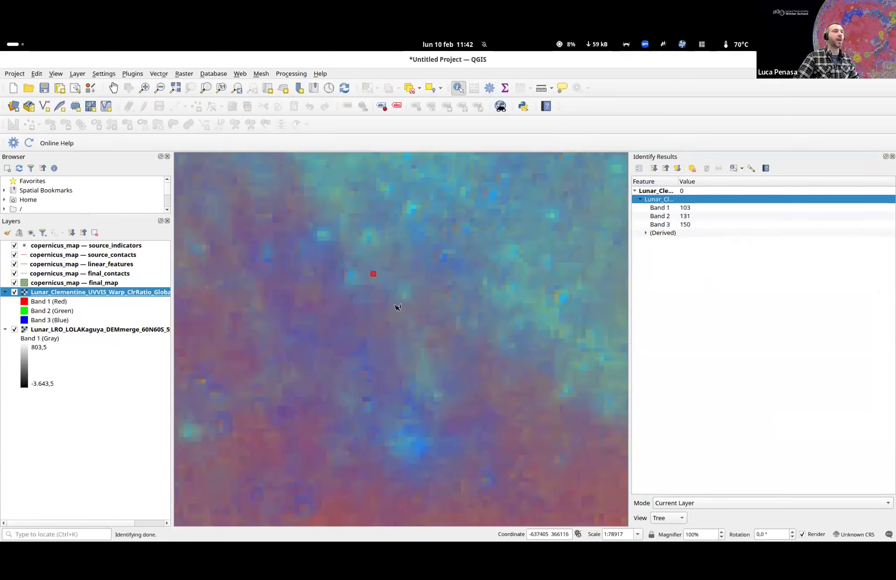
{"action": "left_click", "coordinate": [319, 261]}
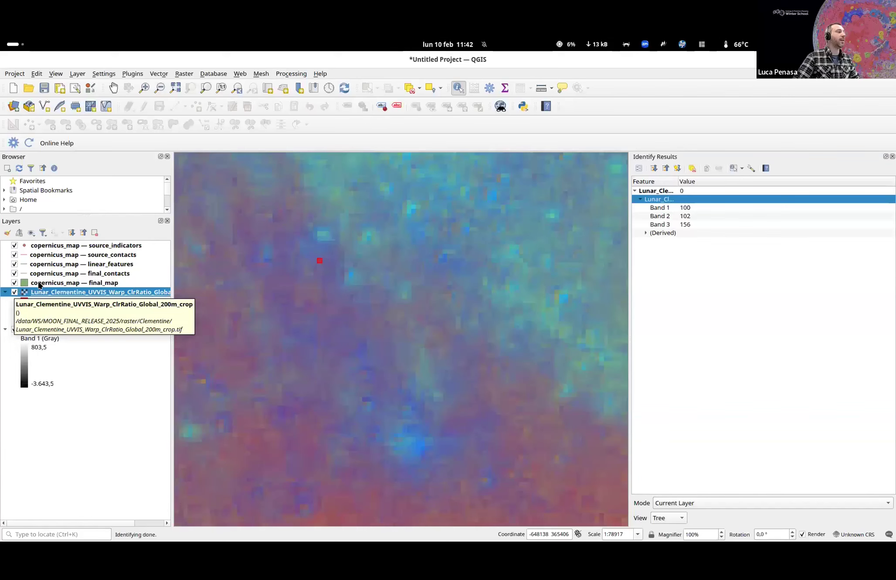
- Identify the polygon of the final_map layer and examine its attributes and derived geometry values
{"action": "left_click", "coordinate": [90, 283]}
{"action": "scroll", "coordinate": [430, 258], "scroll_direction": "down", "scroll_amount": 3}
{"action": "scroll", "coordinate": [431, 261], "scroll_direction": "up", "scroll_amount": 2}
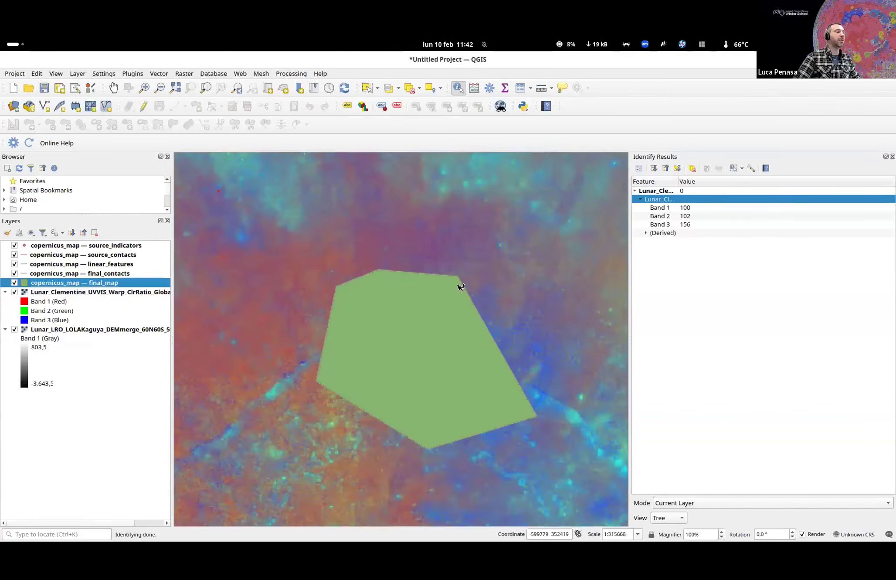
{"action": "scroll", "coordinate": [462, 200], "scroll_direction": "down", "scroll_amount": 1}
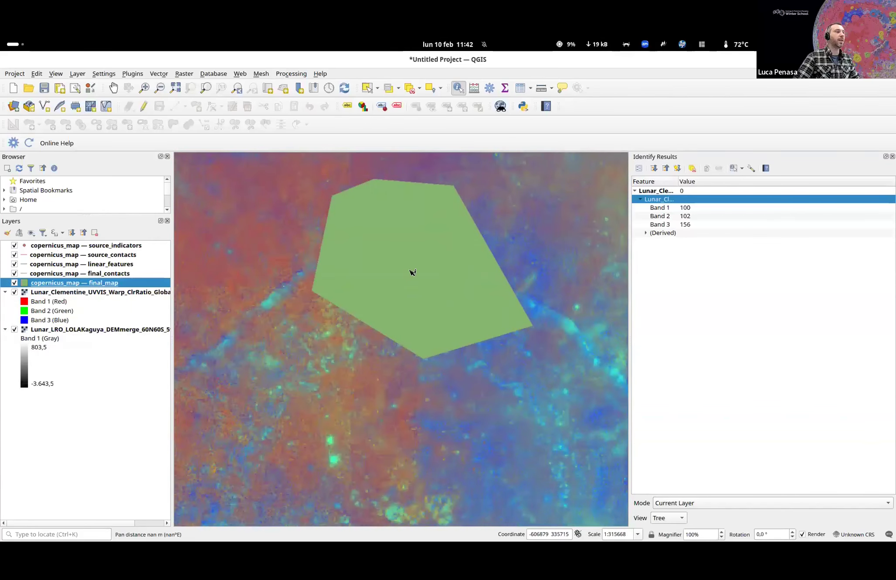
{"action": "left_click", "coordinate": [413, 272]}
{"action": "left_click", "coordinate": [646, 217]}
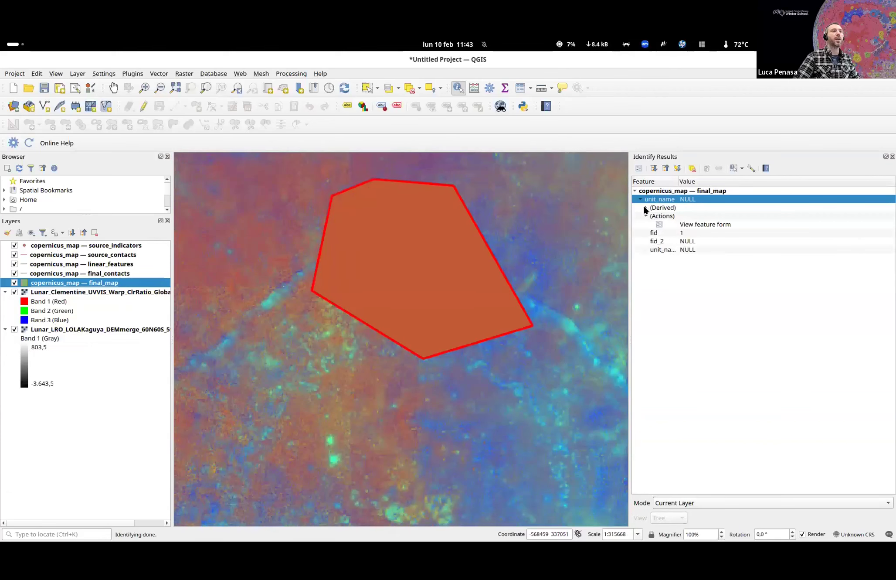
{"action": "left_click", "coordinate": [645, 207]}
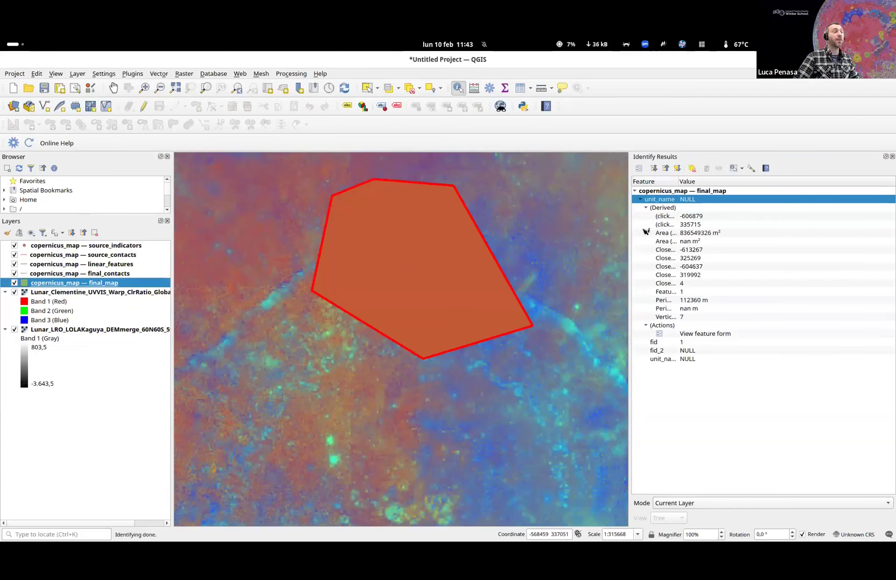
- Close the identify results and activate the Identify Features tool again
{"action": "left_click_drag", "start_coordinate": [458, 212], "coordinate": [426, 232]}
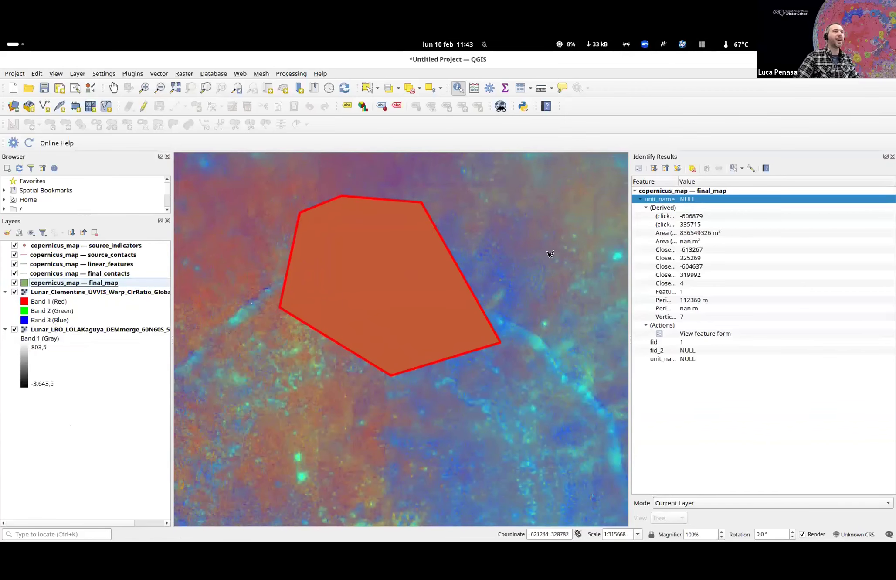
{"action": "left_click_drag", "start_coordinate": [444, 253], "coordinate": [463, 259]}
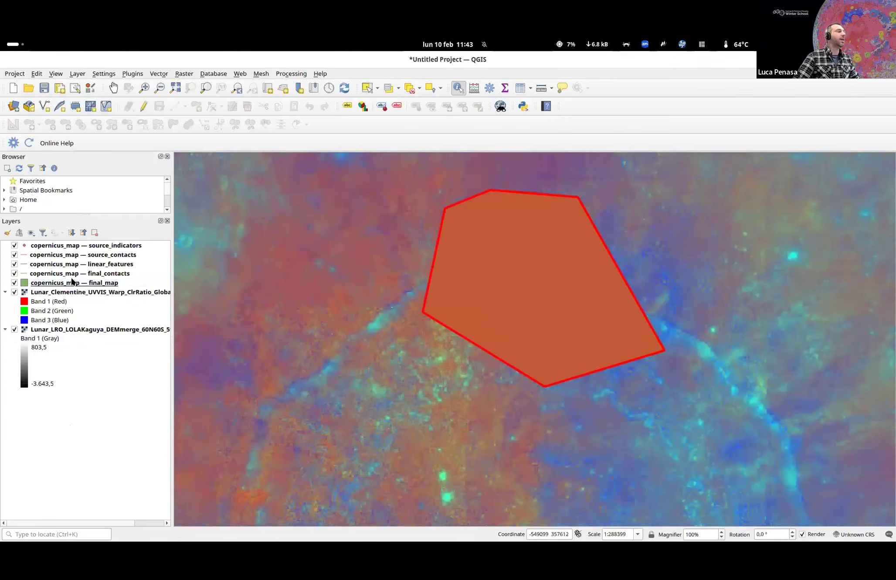
{"action": "left_click", "coordinate": [892, 156]}
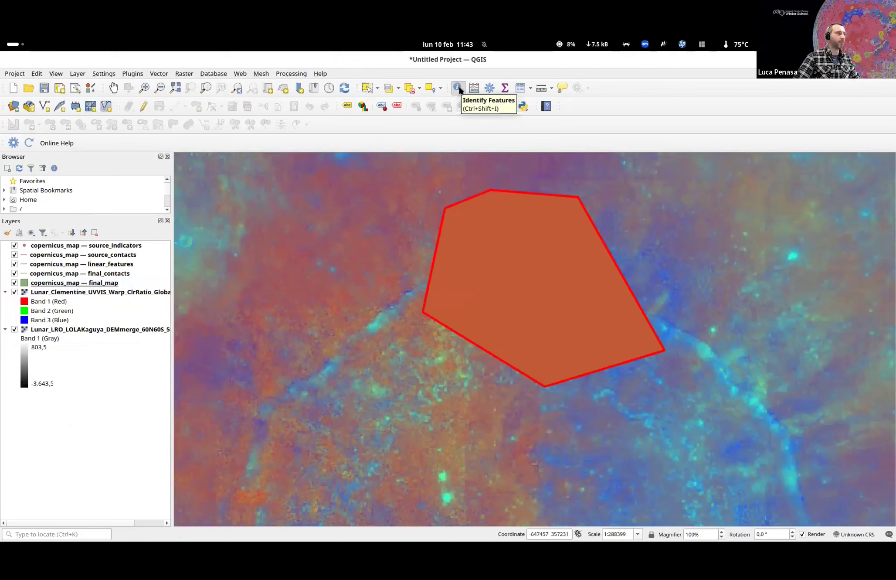
{"action": "left_click", "coordinate": [459, 86]}
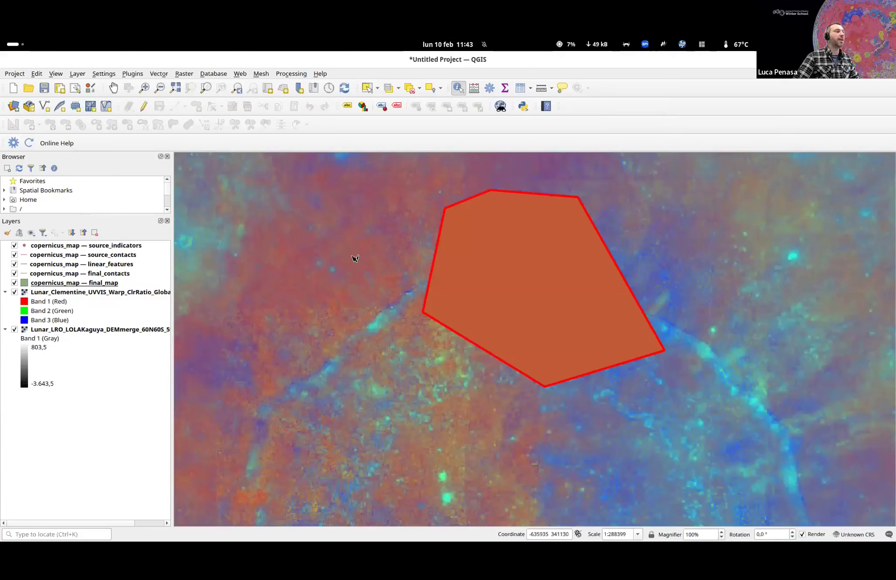
- Hide the Clementine raster to reveal the full DEM extent, and make the LOLA-Kaguya DEM the current layer
{"action": "left_click", "coordinate": [39, 293]}
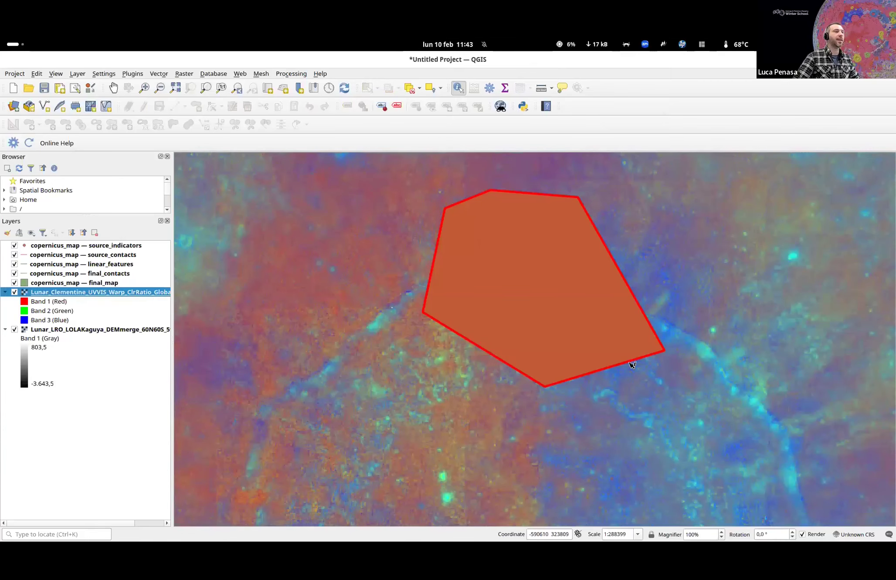
{"action": "scroll", "coordinate": [634, 368], "scroll_direction": "down", "scroll_amount": 2}
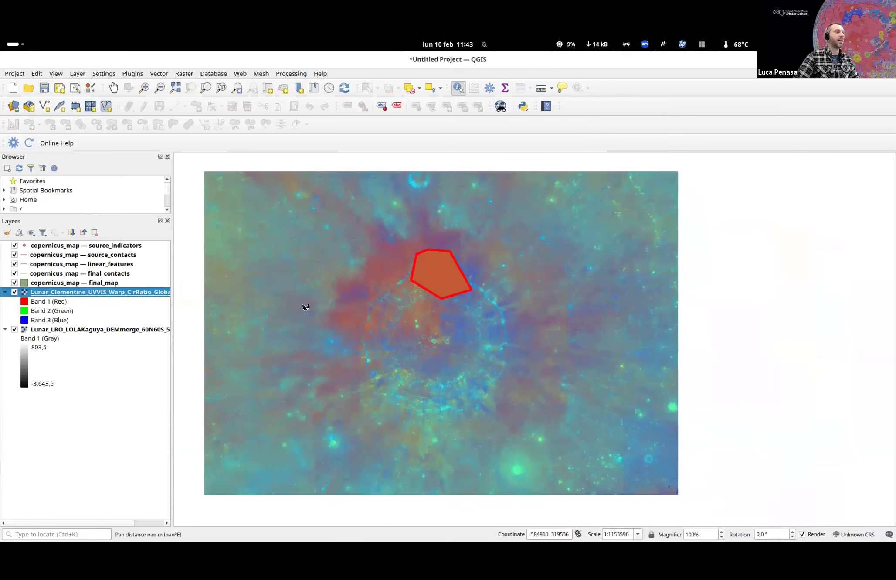
{"action": "left_click", "coordinate": [15, 329]}
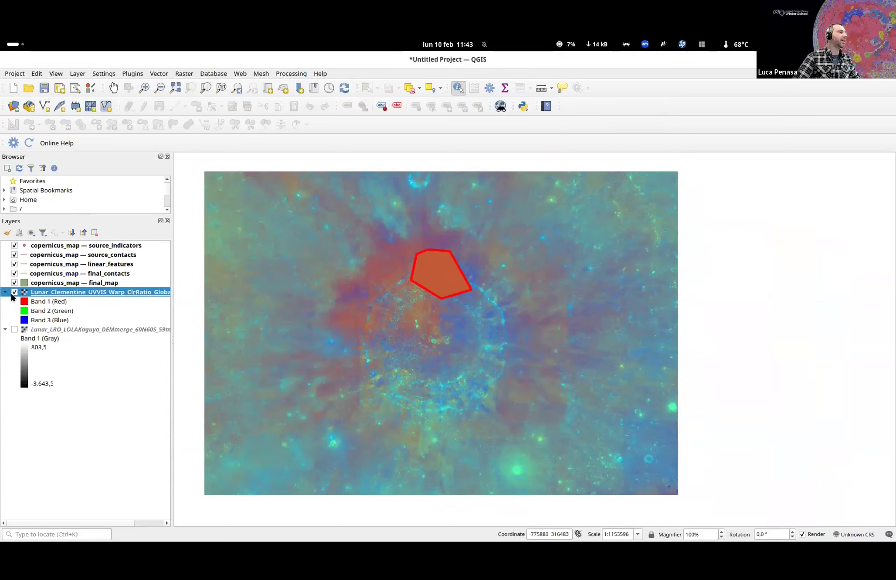
{"action": "left_click", "coordinate": [13, 293]}
{"action": "left_click", "coordinate": [14, 329]}
{"action": "left_click", "coordinate": [45, 330]}
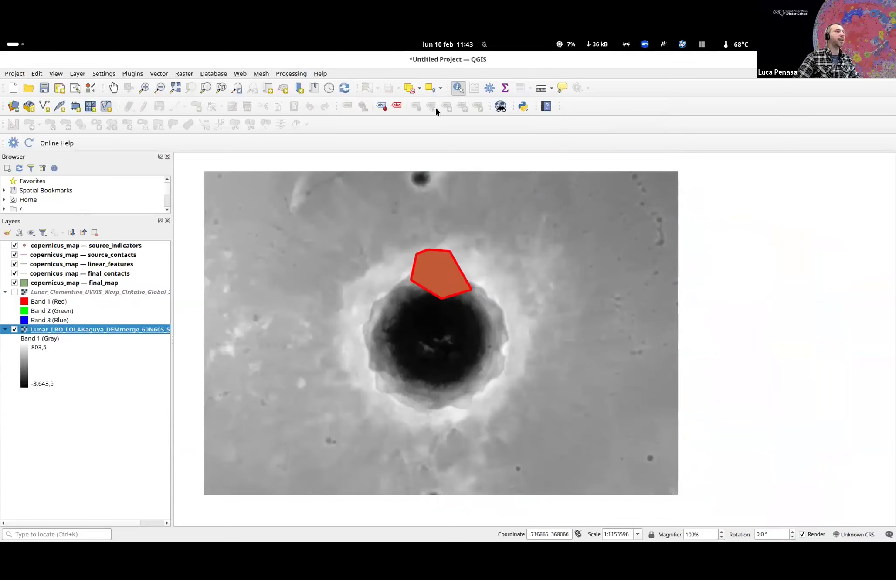
- Identify a DEM pixel west of the crater and examine its cell, band value and derived coordinates with full field names
{"action": "scroll", "coordinate": [324, 317], "scroll_direction": "up", "scroll_amount": 3}
{"action": "left_click", "coordinate": [330, 328]}
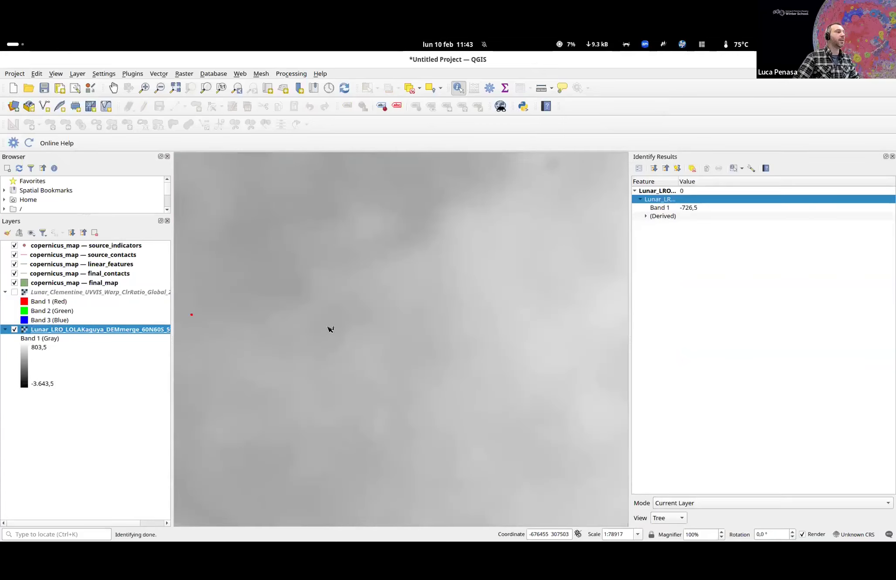
{"action": "scroll", "coordinate": [401, 276], "scroll_direction": "up", "scroll_amount": 1}
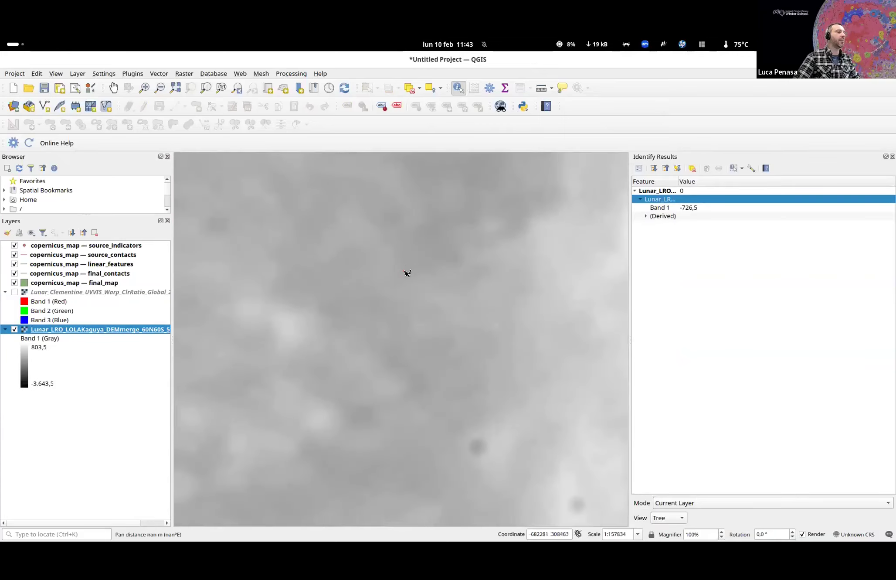
{"action": "scroll", "coordinate": [404, 272], "scroll_direction": "up", "scroll_amount": 1}
{"action": "scroll", "coordinate": [401, 272], "scroll_direction": "up", "scroll_amount": 3}
{"action": "scroll", "coordinate": [306, 274], "scroll_direction": "up", "scroll_amount": 3}
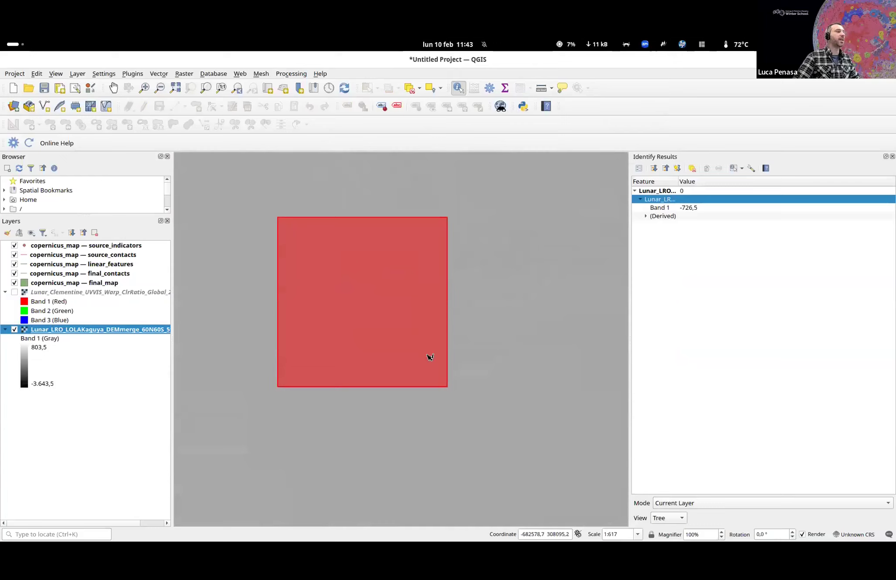
{"action": "left_click", "coordinate": [646, 216]}
{"action": "left_click_drag", "start_coordinate": [675, 181], "coordinate": [744, 181]}
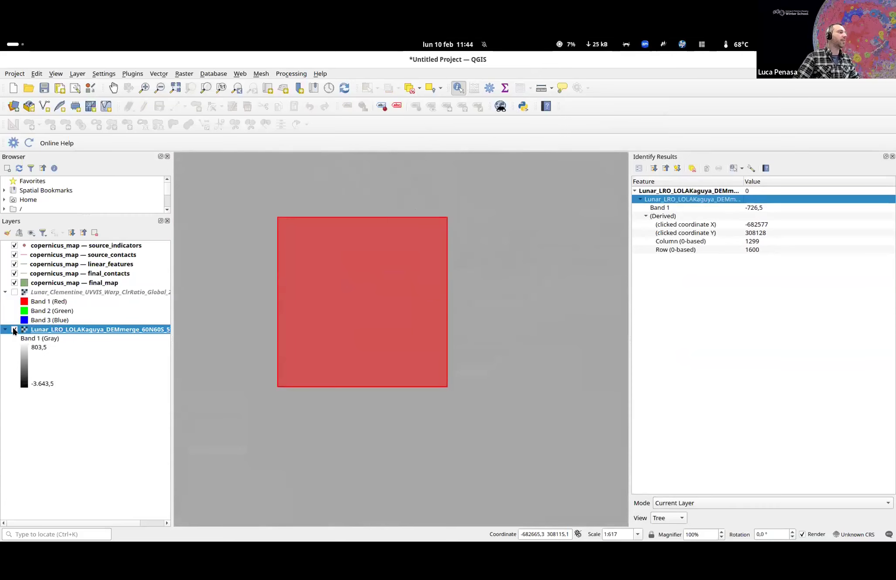
- Identify the final_map polygon over the DEM, examine its attribute fields, and show the Clementine raster again
{"action": "left_click", "coordinate": [38, 284]}
{"action": "scroll", "coordinate": [394, 286], "scroll_direction": "down", "scroll_amount": 12}
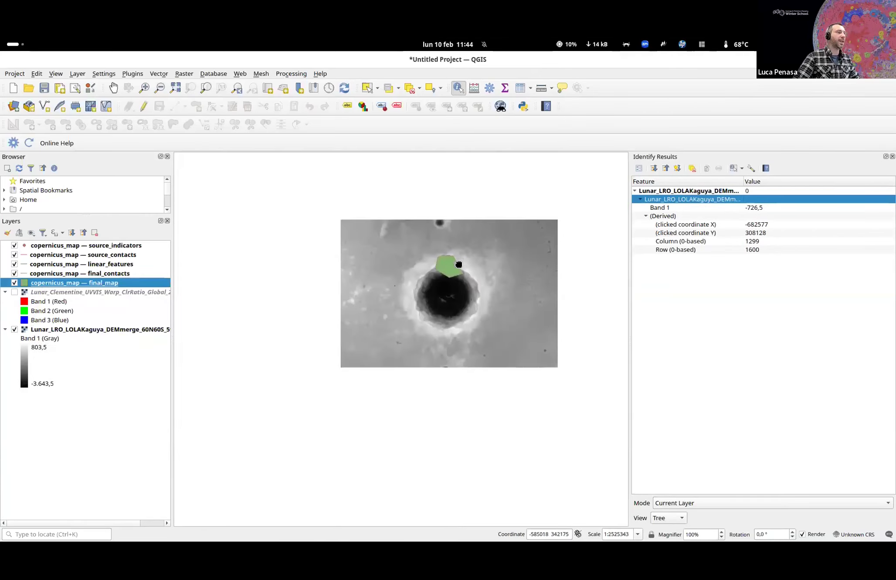
{"action": "left_click_drag", "start_coordinate": [459, 265], "coordinate": [261, 236]}
{"action": "scroll", "coordinate": [391, 303], "scroll_direction": "up", "scroll_amount": 3}
{"action": "scroll", "coordinate": [298, 255], "scroll_direction": "up", "scroll_amount": 1}
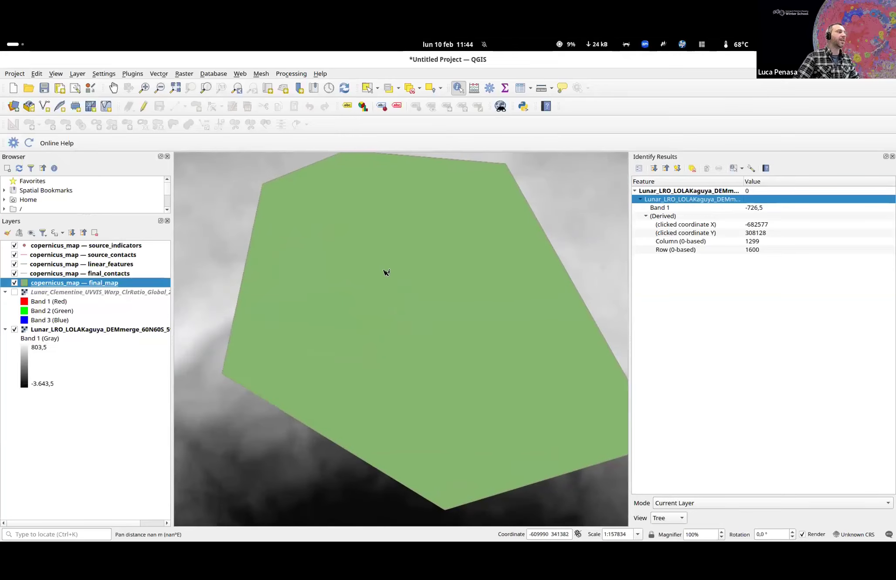
{"action": "left_click", "coordinate": [431, 361]}
{"action": "left_click", "coordinate": [647, 216]}
{"action": "left_click", "coordinate": [646, 208]}
{"action": "left_click", "coordinate": [647, 208]}
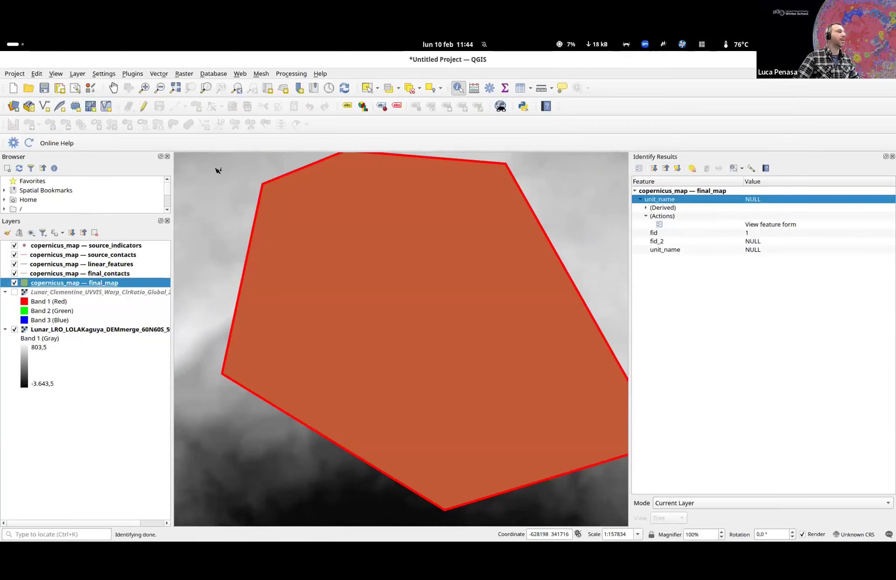
{"action": "scroll", "coordinate": [425, 252], "scroll_direction": "down", "scroll_amount": 1}
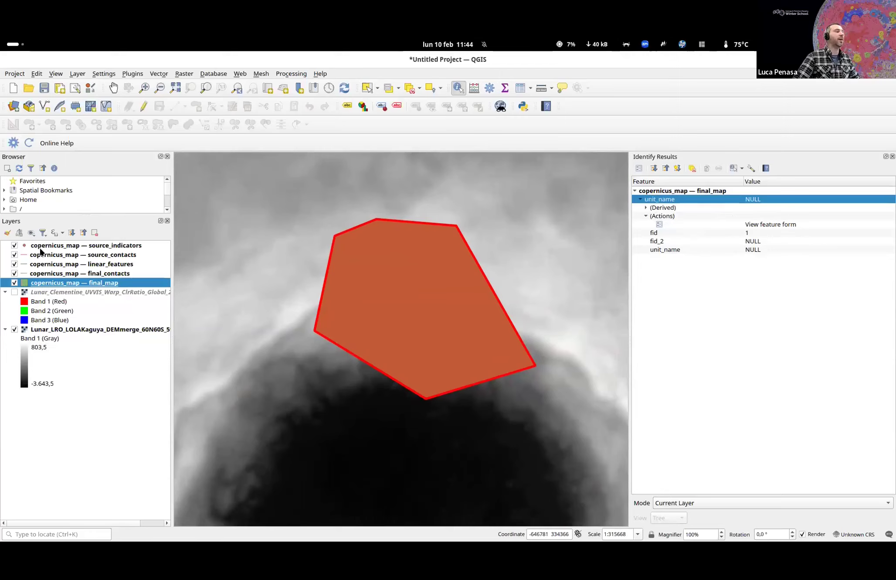
{"action": "left_click", "coordinate": [15, 292]}
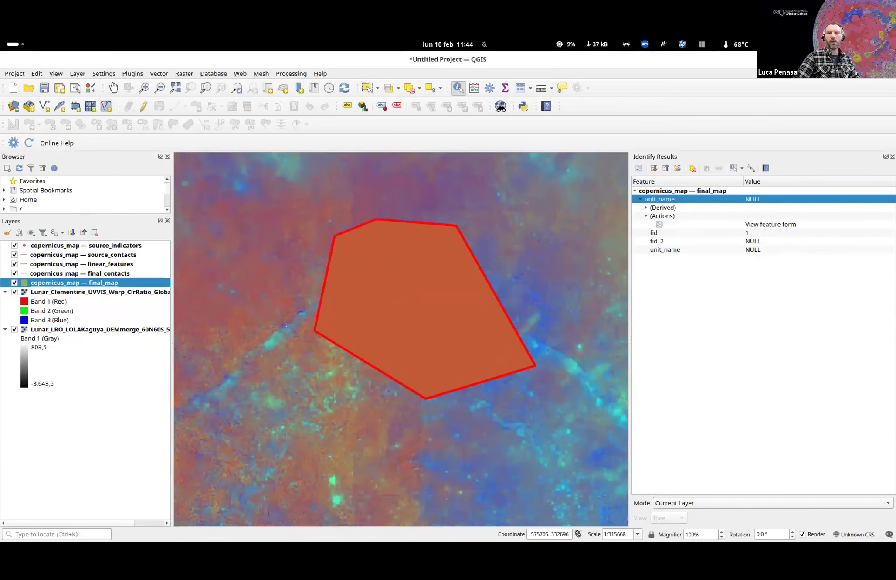
- Remove all layers from the project, from copernicus_map source_indicators down to the LOLA-Kaguya DEM, and confirm the removal
{"action": "left_click", "coordinate": [75, 274]}
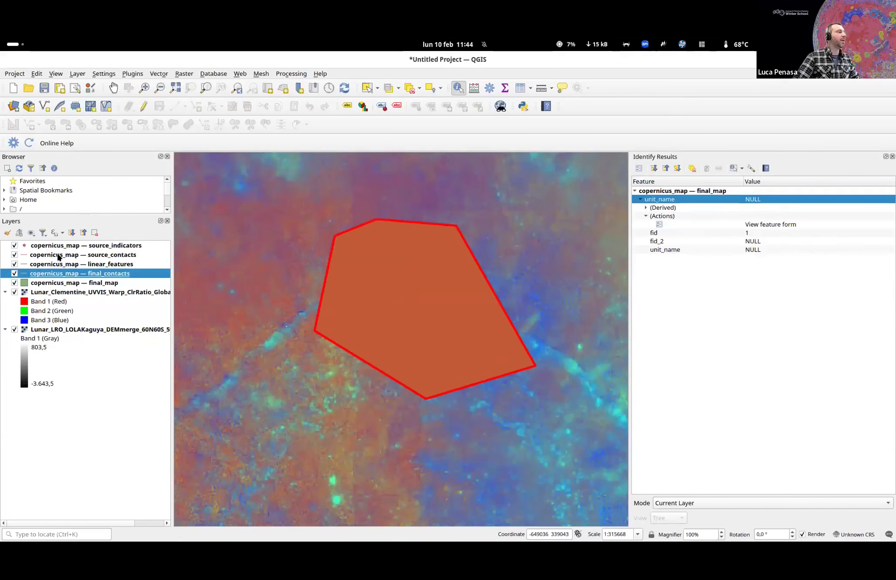
{"action": "left_click", "coordinate": [57, 245]}
{"action": "left_click", "coordinate": [59, 329], "text": "shift"}
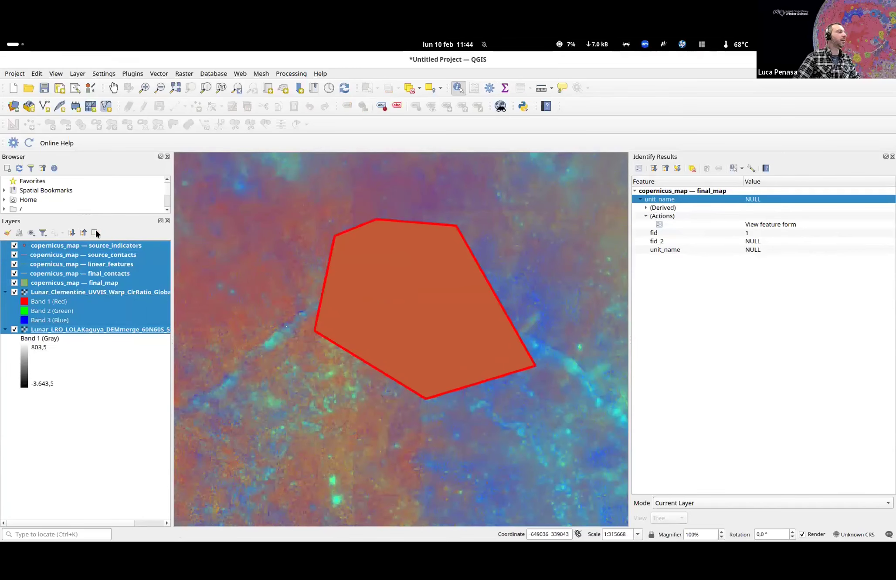
{"action": "left_click", "coordinate": [95, 232]}
{"action": "left_click", "coordinate": [475, 298]}
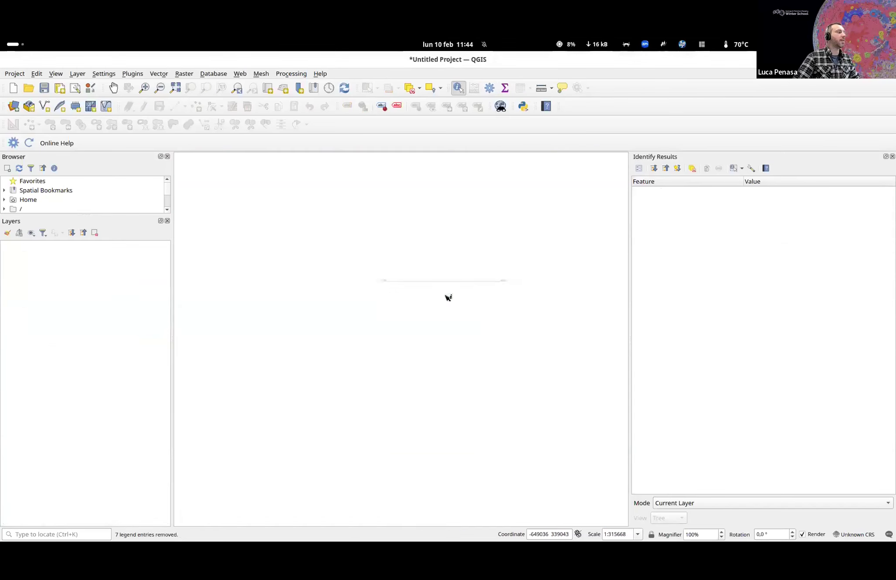
- Switch to Dolphin and add the three LOLA-Kaguya DEM TIFFs and the Clementine raster from the raster folder to the QGIS project
{"action": "key", "text": "alt+Tab"}
{"action": "key", "text": "alt+Tab"}
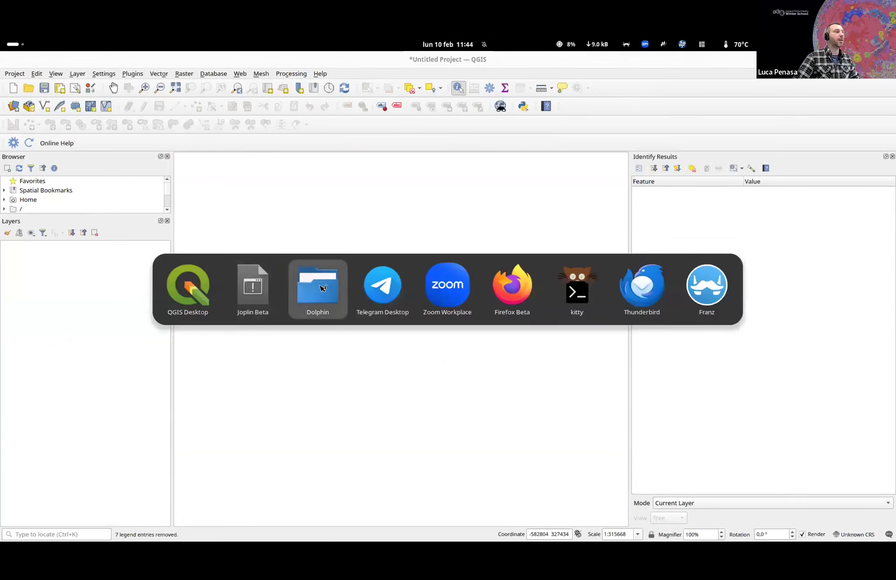
{"action": "key", "text": "Escape"}
{"action": "left_click_drag", "start_coordinate": [460, 271], "coordinate": [337, 169]}
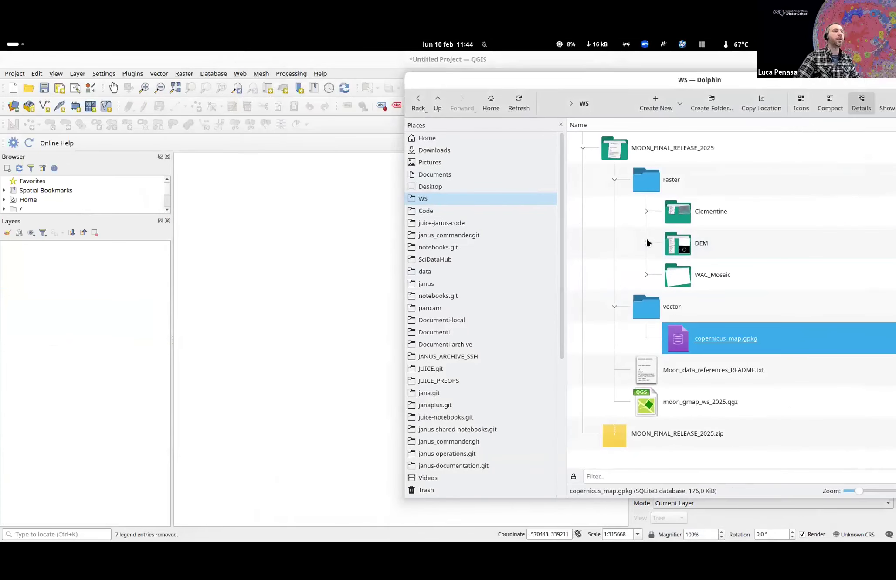
{"action": "left_click", "coordinate": [646, 242]}
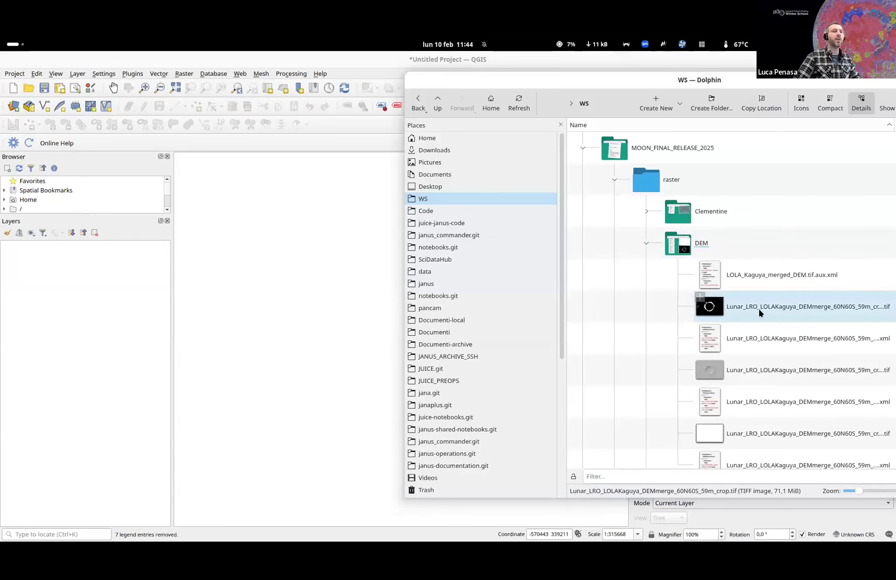
{"action": "mouse_move", "coordinate": [759, 309]}
{"action": "left_mouse_down"}
{"action": "mouse_move", "coordinate": [750, 310]}
{"action": "mouse_move", "coordinate": [766, 308]}
{"action": "left_mouse_up"}
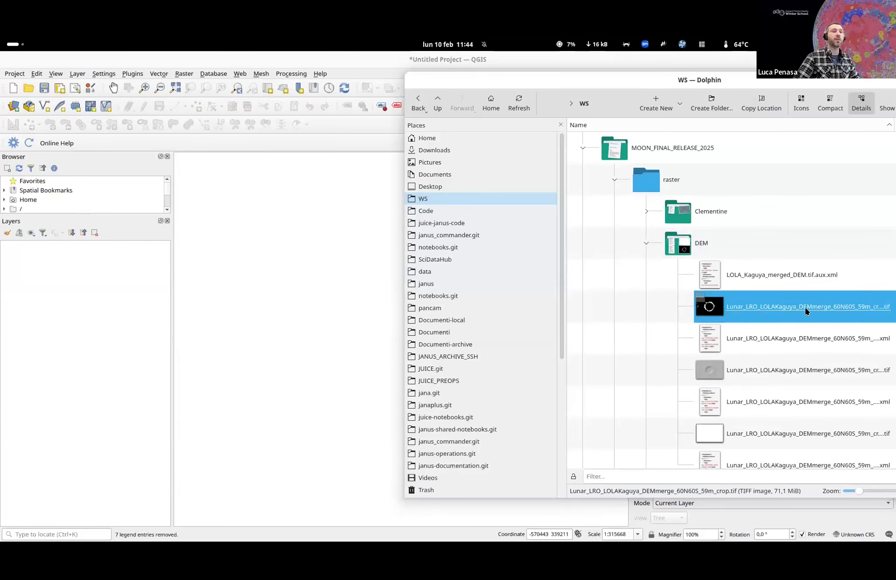
{"action": "left_click_drag", "start_coordinate": [805, 307], "coordinate": [236, 301]}
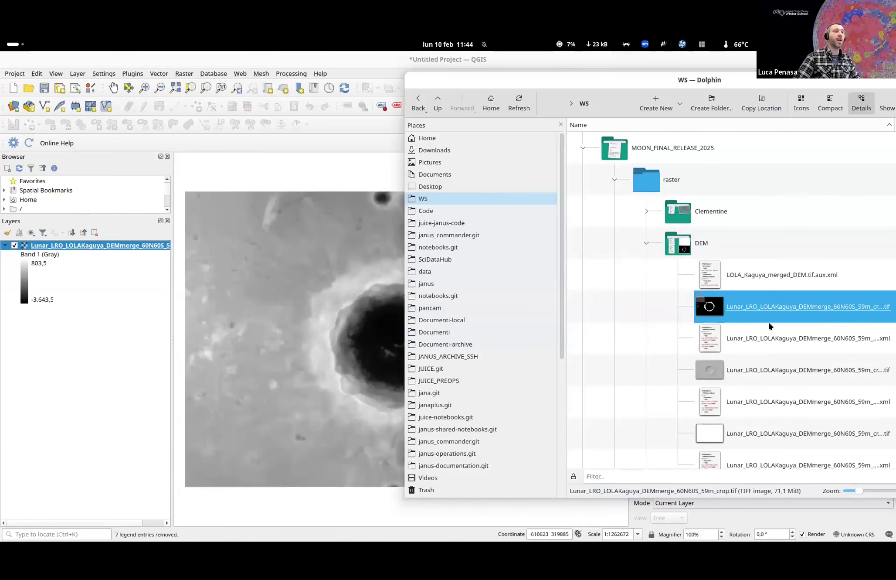
{"action": "left_click_drag", "start_coordinate": [785, 370], "coordinate": [271, 345]}
{"action": "left_click_drag", "start_coordinate": [786, 318], "coordinate": [244, 308]}
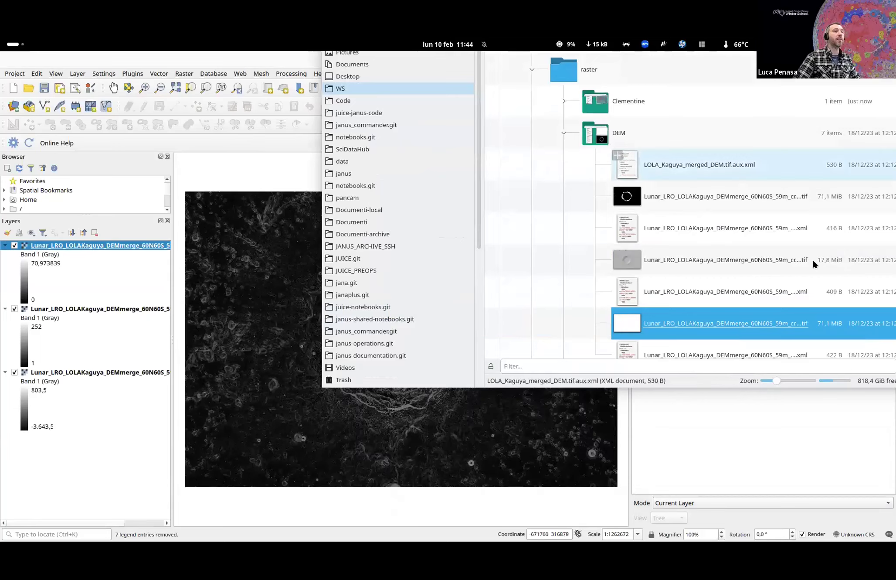
{"action": "left_click", "coordinate": [649, 213]}
{"action": "left_click_drag", "start_coordinate": [747, 242], "coordinate": [271, 266]}
- Add all five copernicus_map.gpkg layers to the project, ungrouped and with empty vector layers shown
{"action": "left_click", "coordinate": [617, 184]}
{"action": "left_click_drag", "start_coordinate": [720, 248], "coordinate": [262, 272]}
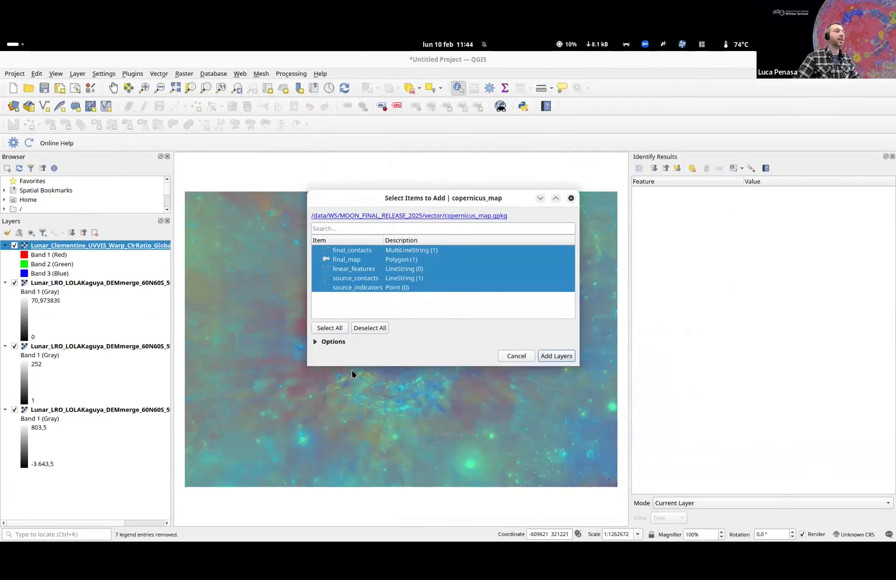
{"action": "left_click", "coordinate": [325, 341]}
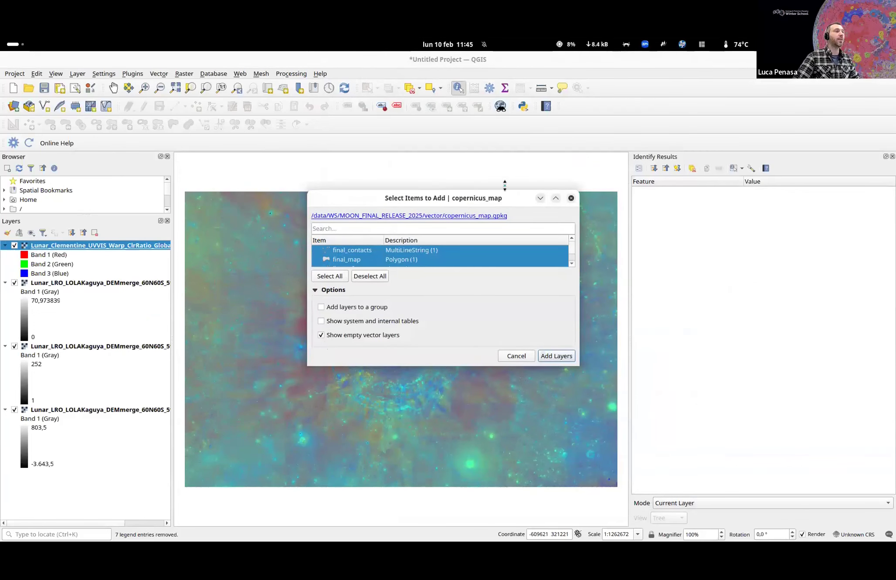
{"action": "left_click_drag", "start_coordinate": [505, 185], "coordinate": [501, 105]}
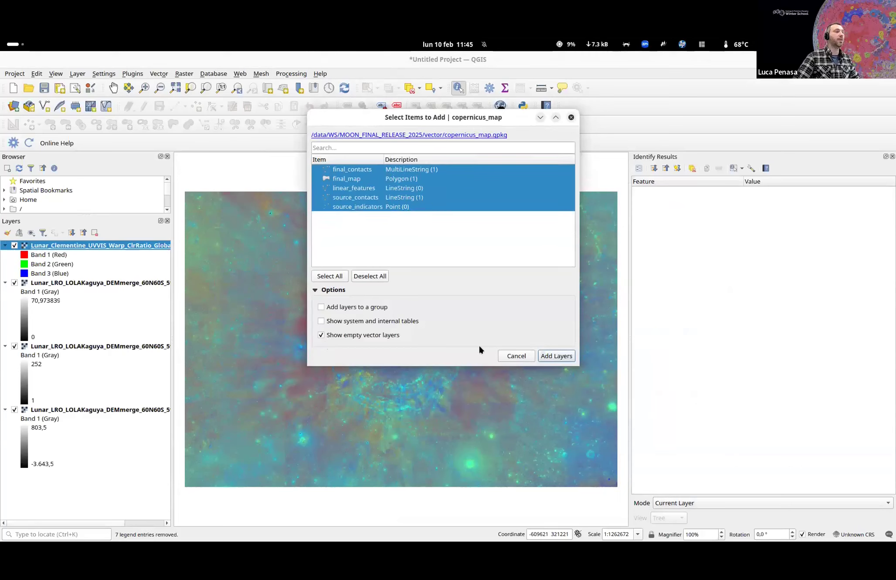
{"action": "left_click", "coordinate": [559, 355]}
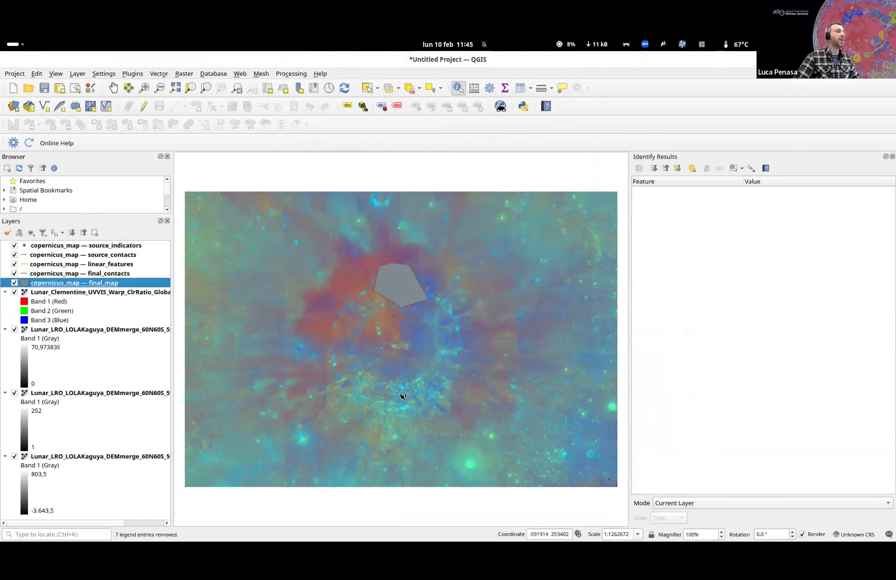
- Collapse the legends of the Clementine raster and the upper two LOLA-Kaguya DEM layers
{"action": "left_click", "coordinate": [5, 292]}
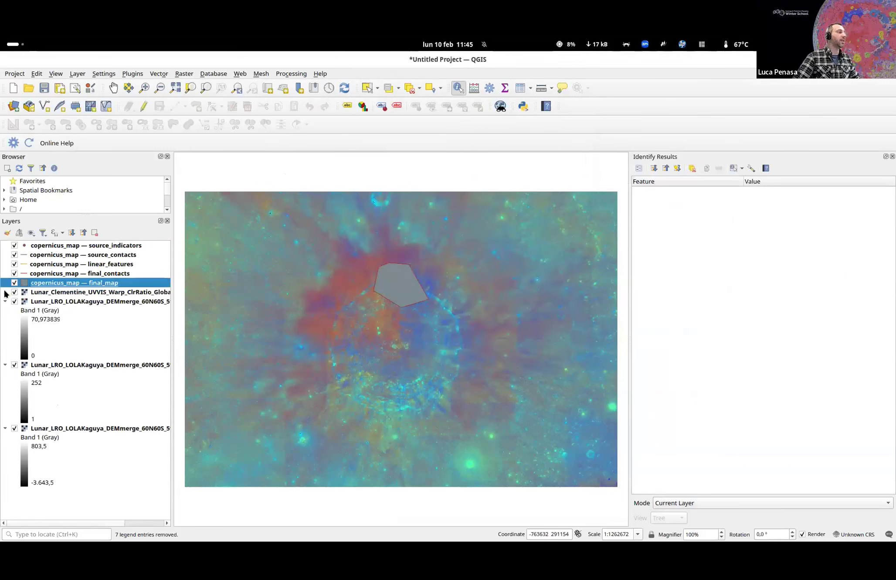
{"action": "left_click", "coordinate": [4, 301]}
{"action": "left_click", "coordinate": [5, 310]}
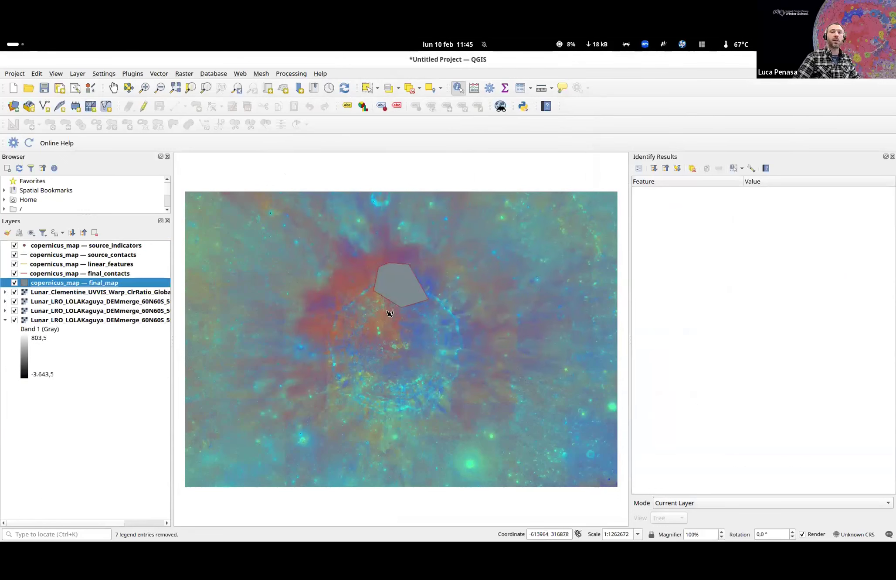
{"action": "key", "text": "alt+Tab"}
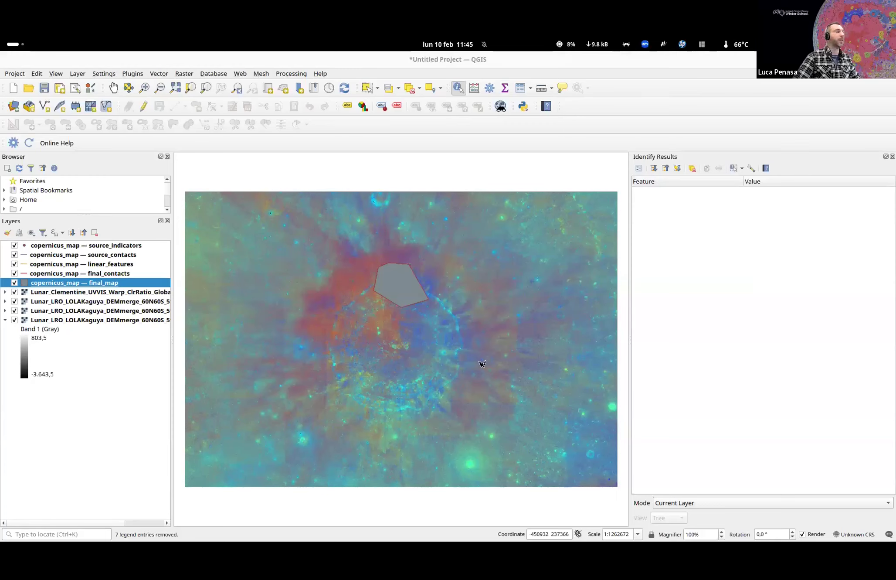
- Create a new top-level layer group with its default name, and collapse the legend of the lowest DEM layer
{"action": "left_click", "coordinate": [40, 423]}
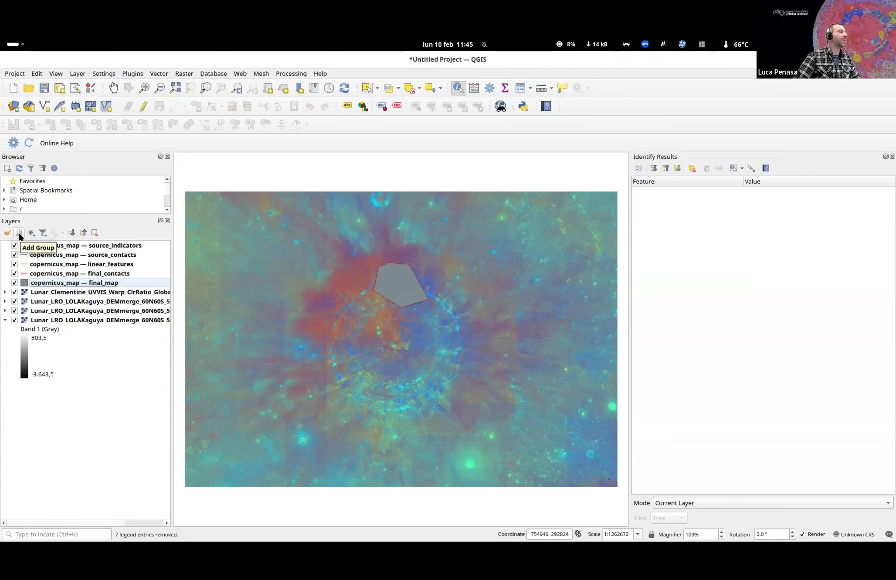
{"action": "left_click", "coordinate": [19, 236]}
{"action": "key", "text": "Return"}
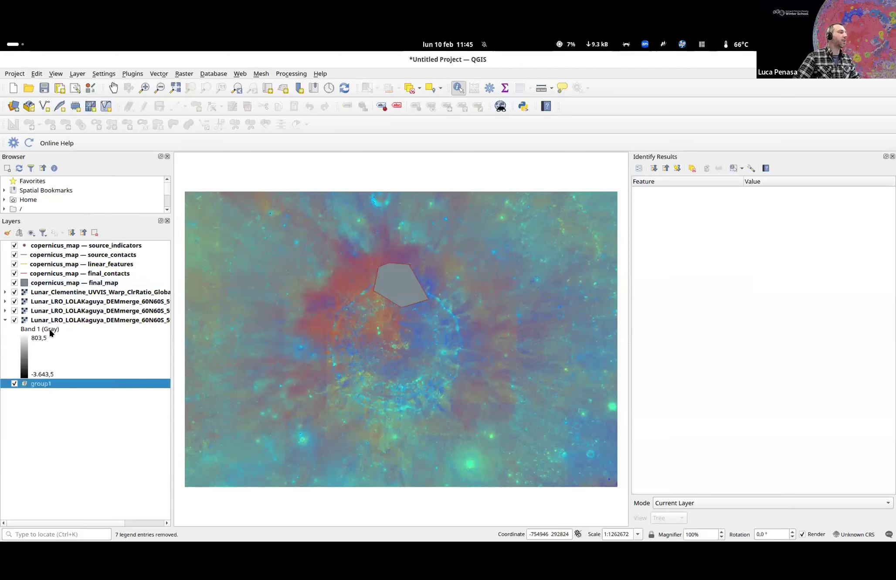
{"action": "left_click", "coordinate": [5, 320]}
- Move the Clementine raster and the three LOLA-Kaguya DEM layers together into the new group
{"action": "left_click", "coordinate": [48, 317], "text": "ctrl"}
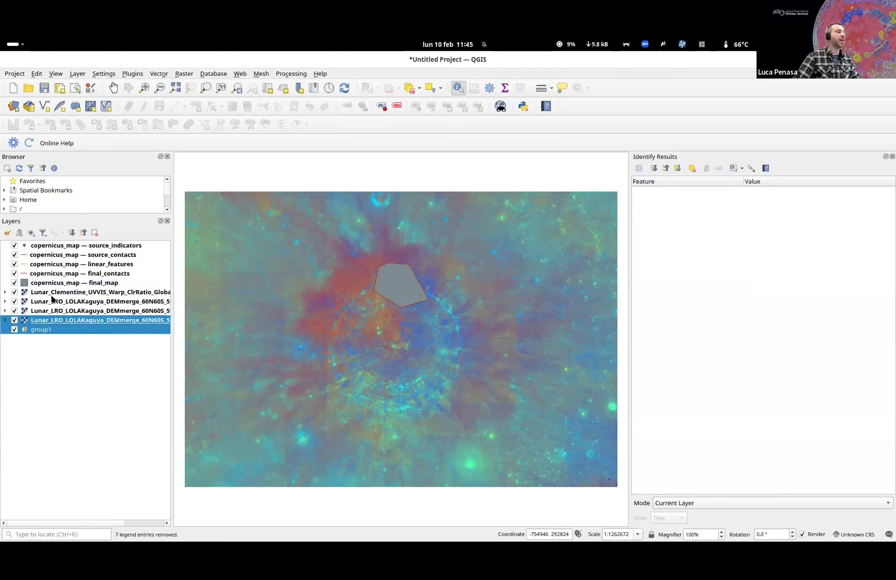
{"action": "left_click", "coordinate": [52, 298], "text": "shift"}
{"action": "left_click", "coordinate": [45, 292], "text": "shift"}
{"action": "left_click", "coordinate": [43, 318]}
{"action": "left_click", "coordinate": [50, 295], "text": "ctrl"}
{"action": "left_click", "coordinate": [50, 303], "text": "ctrl"}
{"action": "left_click", "coordinate": [50, 307], "text": "ctrl"}
{"action": "left_click_drag", "start_coordinate": [43, 291], "coordinate": [38, 327]}
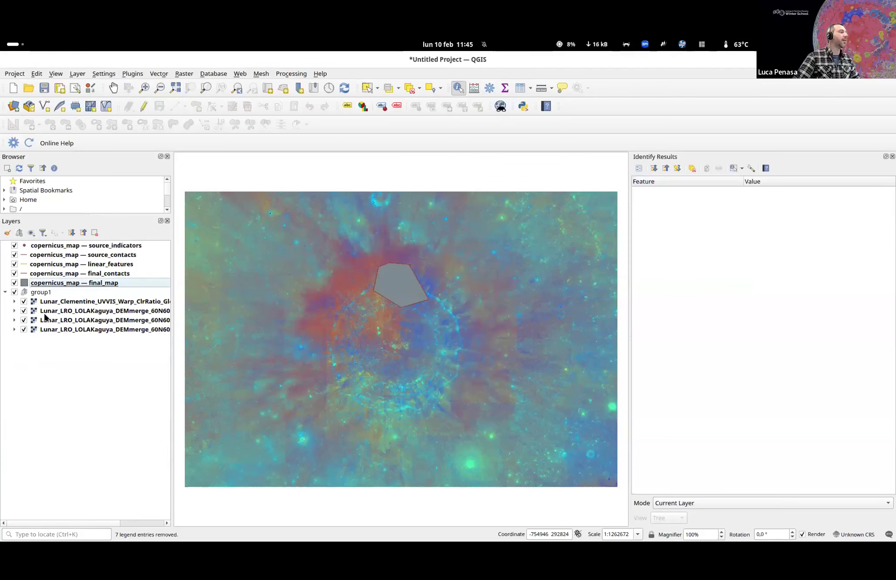
- Toggle the visibility of the group holding the rasters several times and leave the group hidden
{"action": "left_click", "coordinate": [15, 293]}
{"action": "left_click", "coordinate": [15, 293]}
{"action": "left_click", "coordinate": [14, 293]}
{"action": "left_click", "coordinate": [14, 293]}
{"action": "left_click", "coordinate": [15, 292]}
{"action": "left_click", "coordinate": [14, 293]}
{"action": "left_click", "coordinate": [14, 292]}
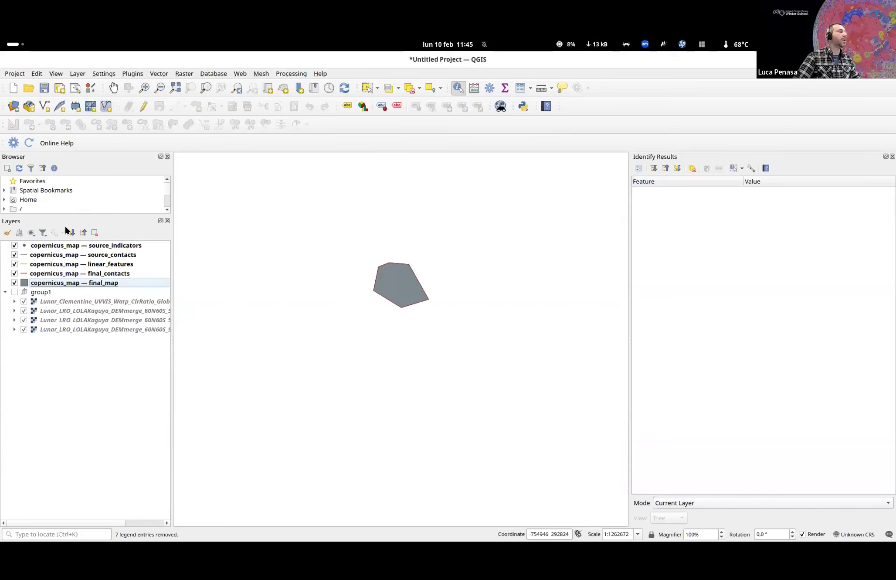
- Create a layer group named vector and move all five copernicus_map layers into it
{"action": "left_click", "coordinate": [20, 232]}
{"action": "type", "text": "vector"}
{"action": "key", "text": "Return"}
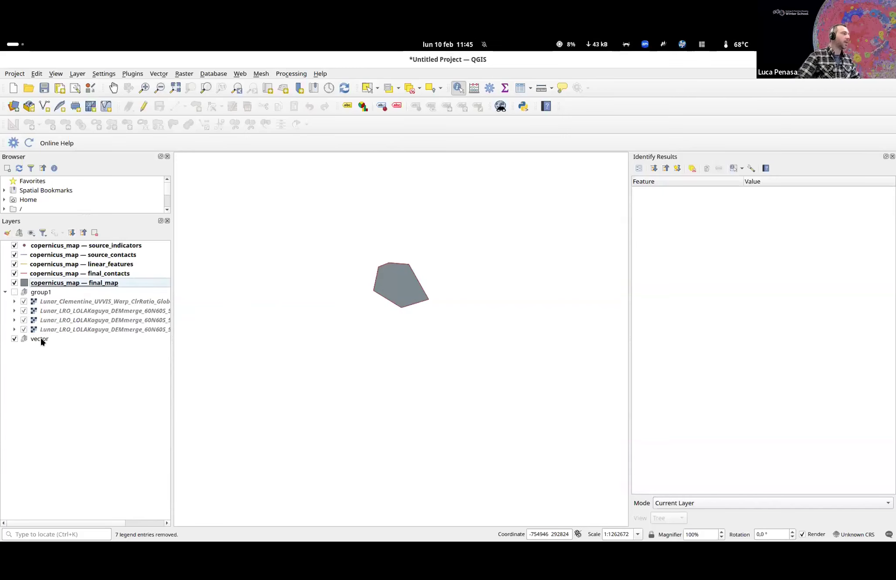
{"action": "left_click", "coordinate": [60, 274]}
{"action": "left_click", "coordinate": [57, 246], "text": "shift"}
{"action": "left_click", "coordinate": [47, 282], "text": "ctrl"}
{"action": "left_click_drag", "start_coordinate": [47, 248], "coordinate": [35, 341]}
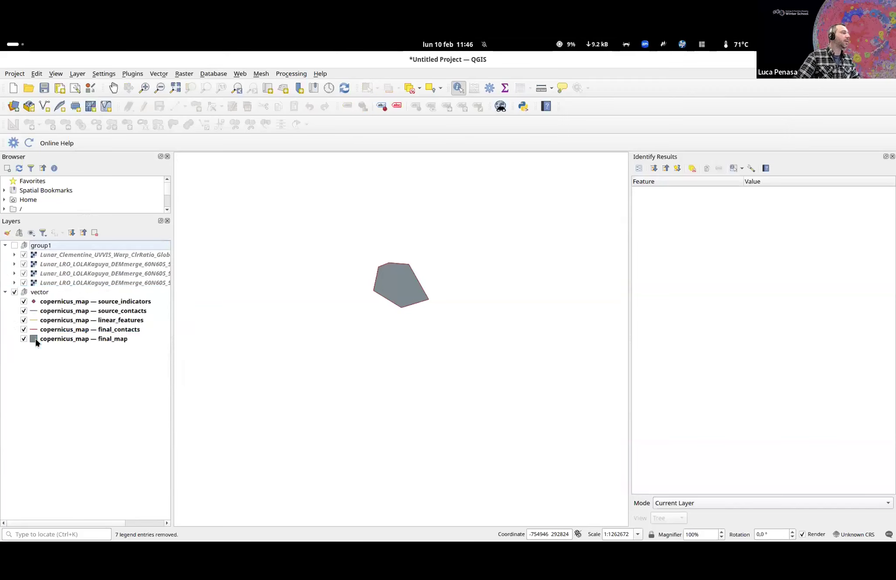
{"action": "left_click", "coordinate": [52, 244]}
{"action": "left_click", "coordinate": [53, 245]}
{"action": "key", "text": "Return"}
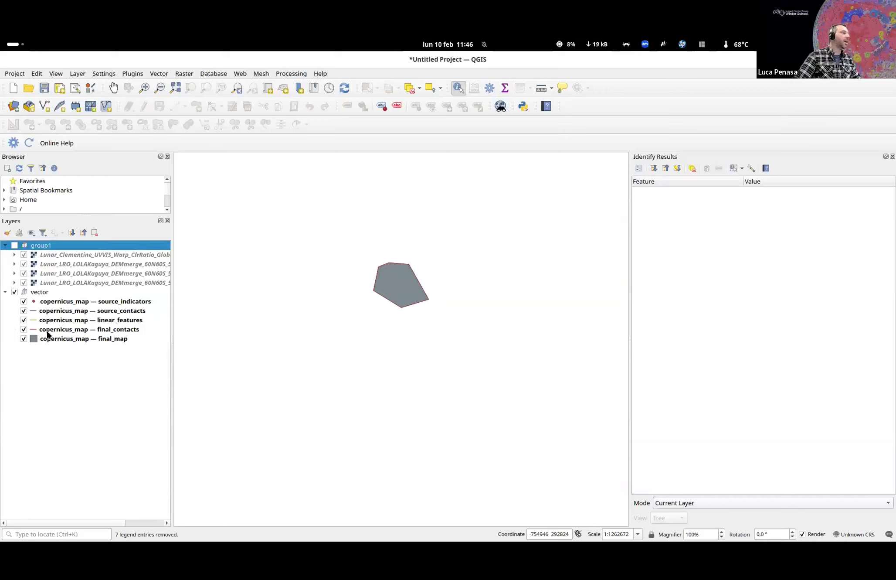
{"action": "left_click", "coordinate": [51, 382]}
{"action": "left_click", "coordinate": [44, 246]}
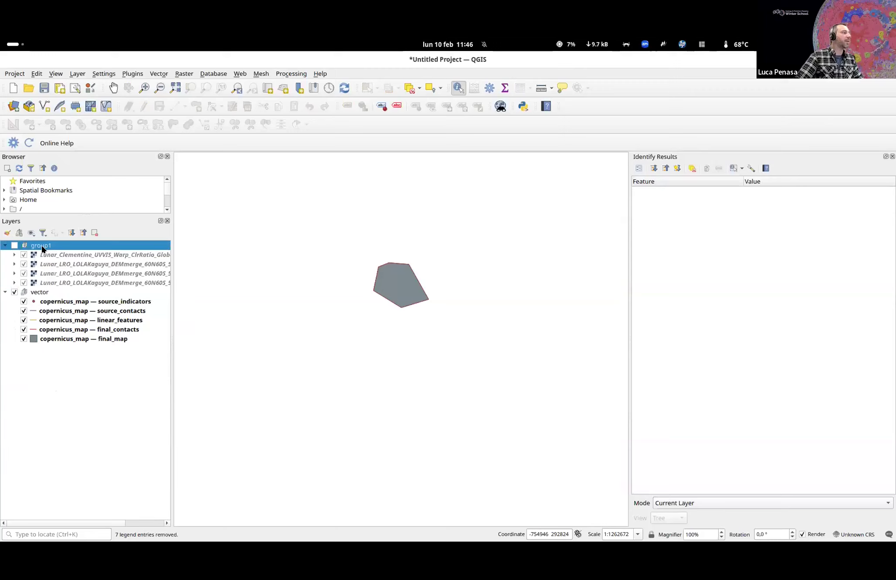
{"action": "key", "text": "F2"}
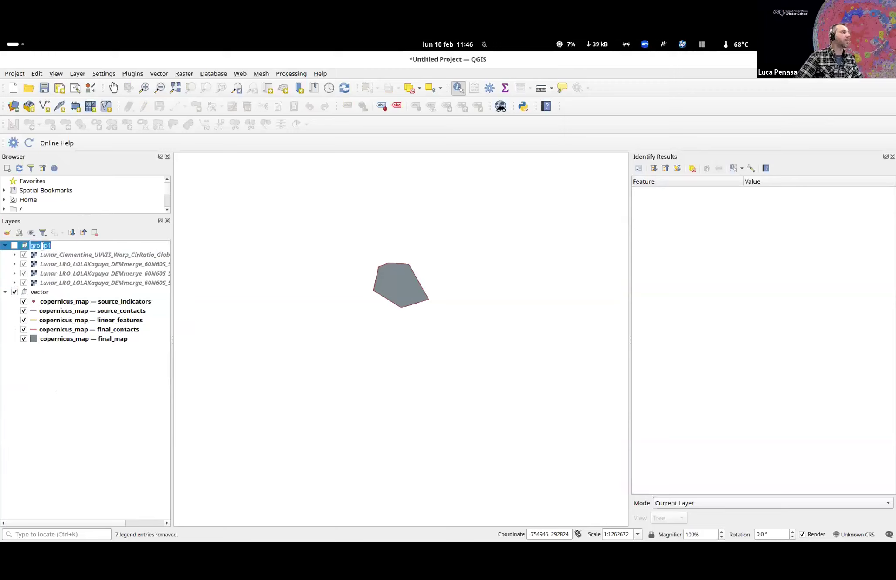
{"action": "key", "text": "Escape"}
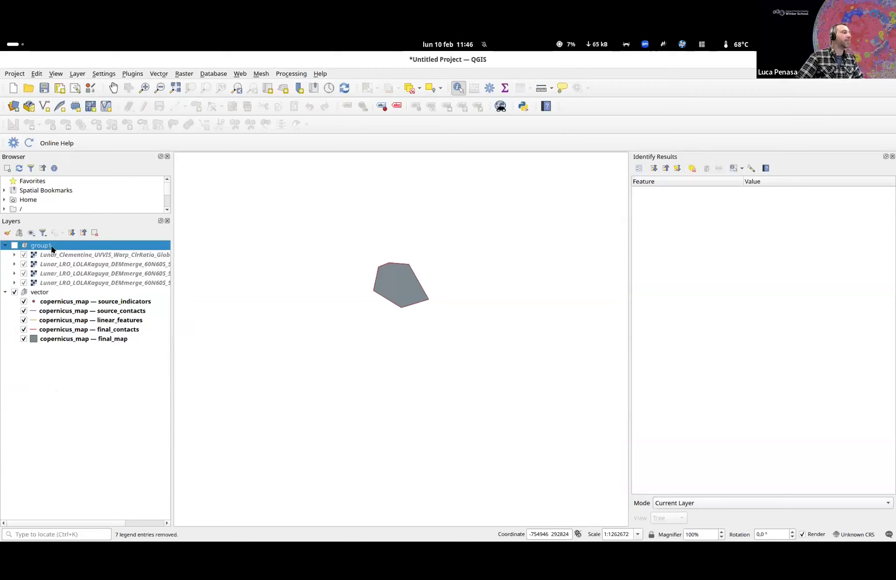
{"action": "right_click", "coordinate": [43, 244]}
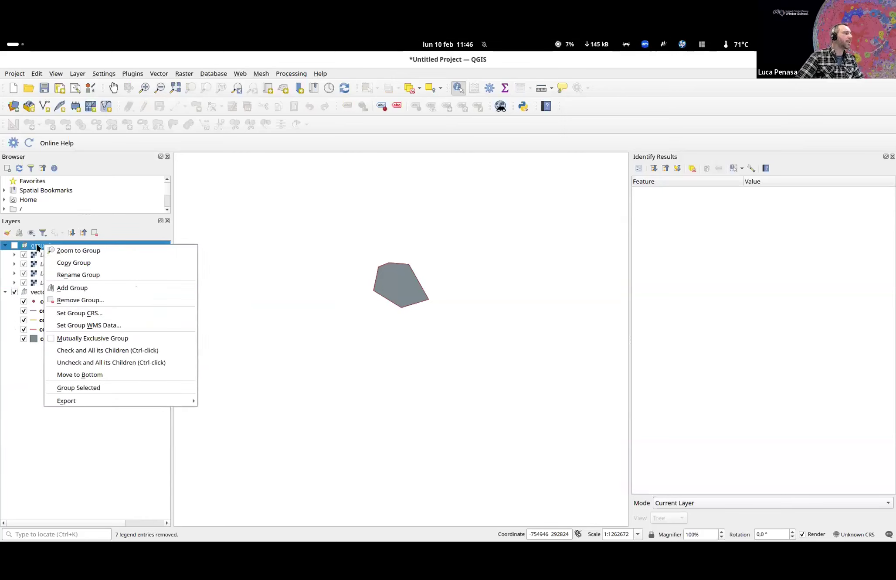
{"action": "left_click", "coordinate": [30, 244]}
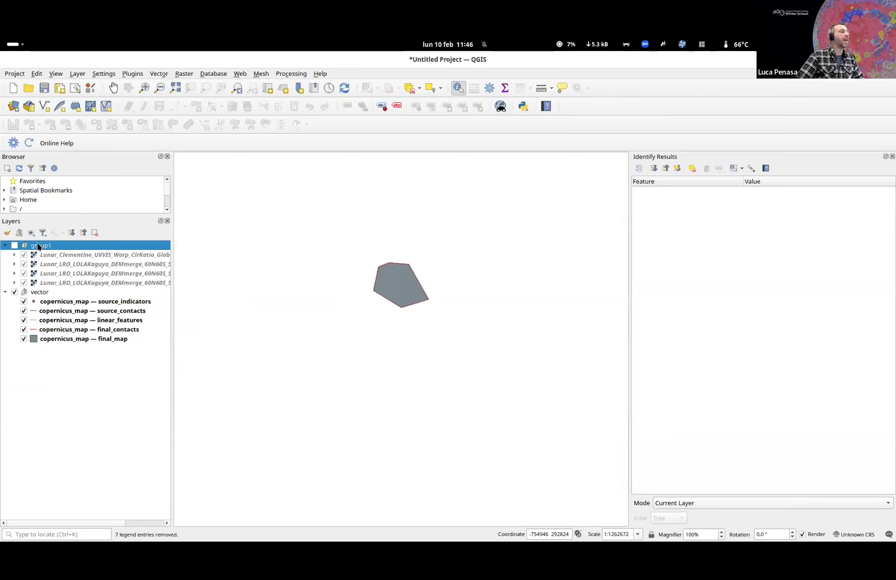
- Rename the group holding the Clementine and DEM layers to raster and make the group visible again
{"action": "right_click", "coordinate": [37, 245]}
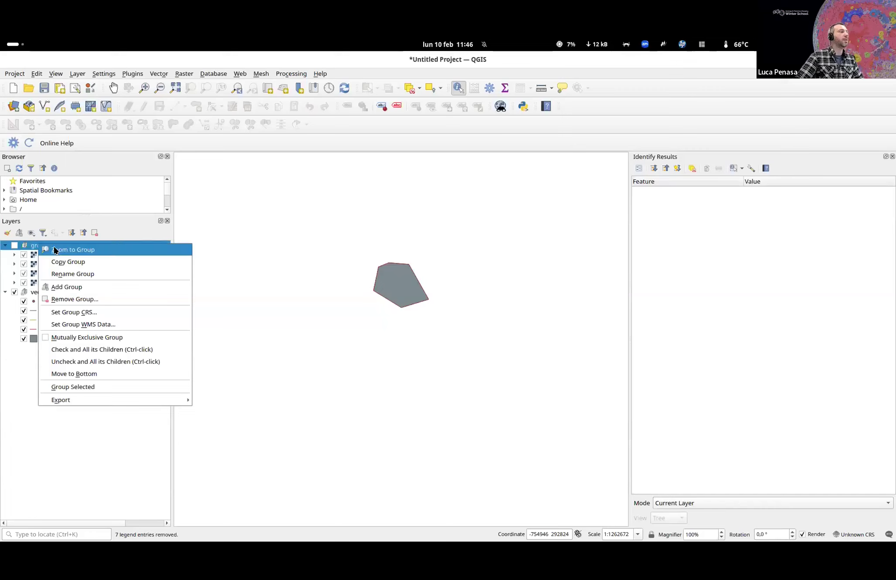
{"action": "left_click", "coordinate": [61, 274]}
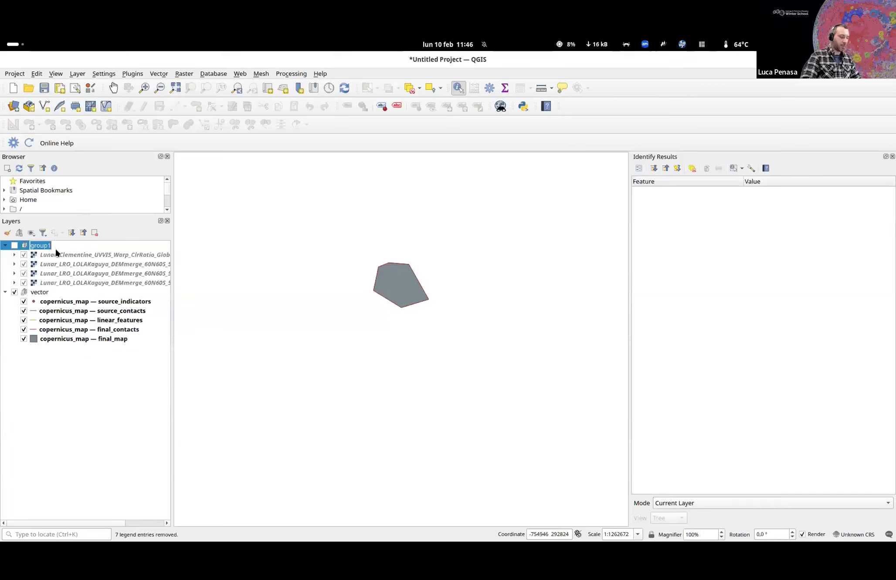
{"action": "type", "text": "raster"}
{"action": "key", "text": "Return"}
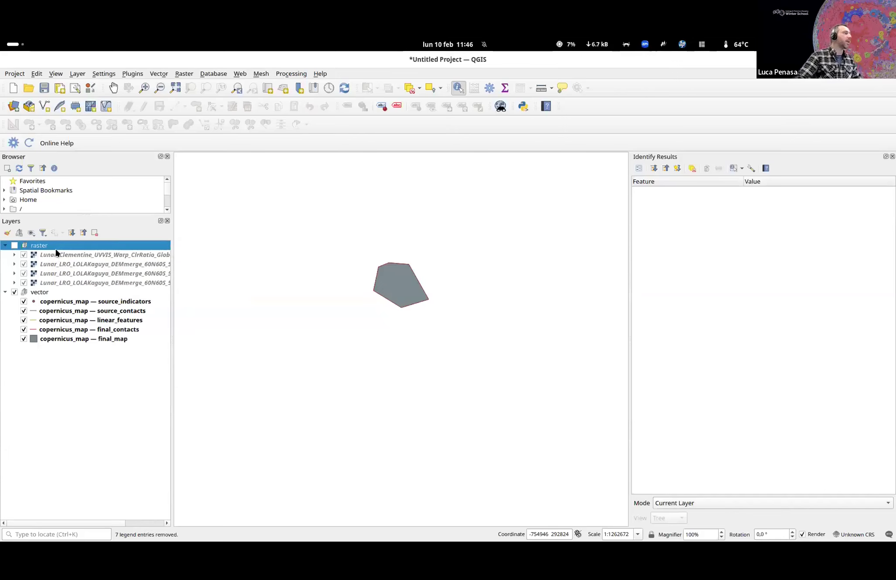
{"action": "left_click", "coordinate": [15, 245]}
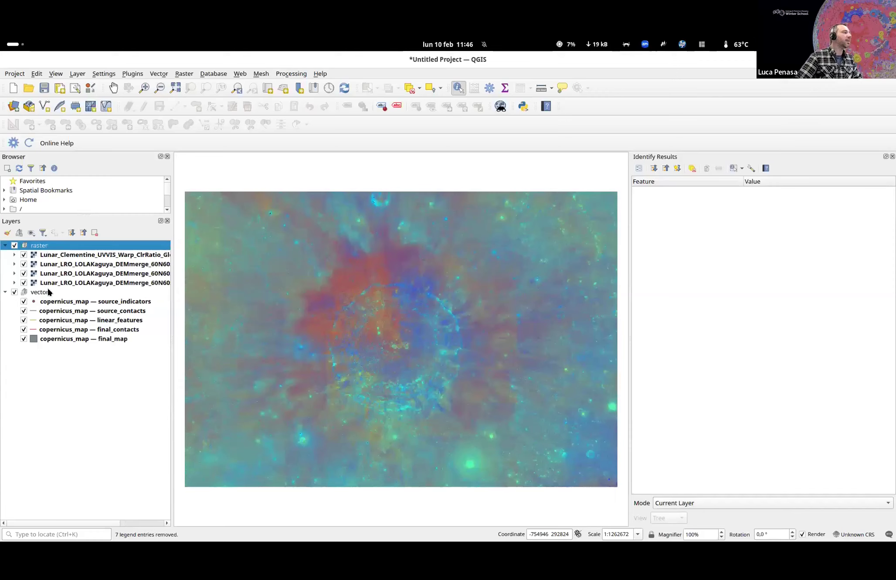
{"action": "left_click", "coordinate": [68, 402]}
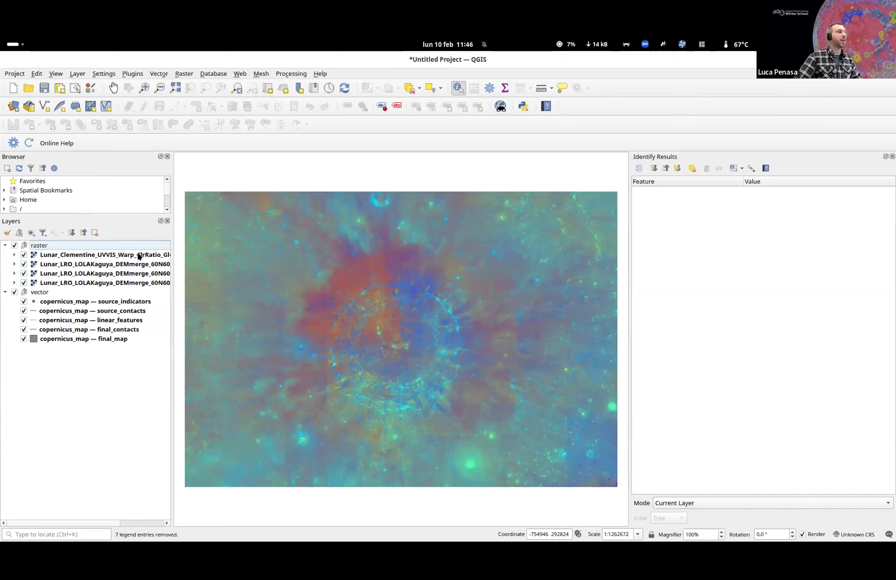
{"action": "right_click", "coordinate": [40, 246]}
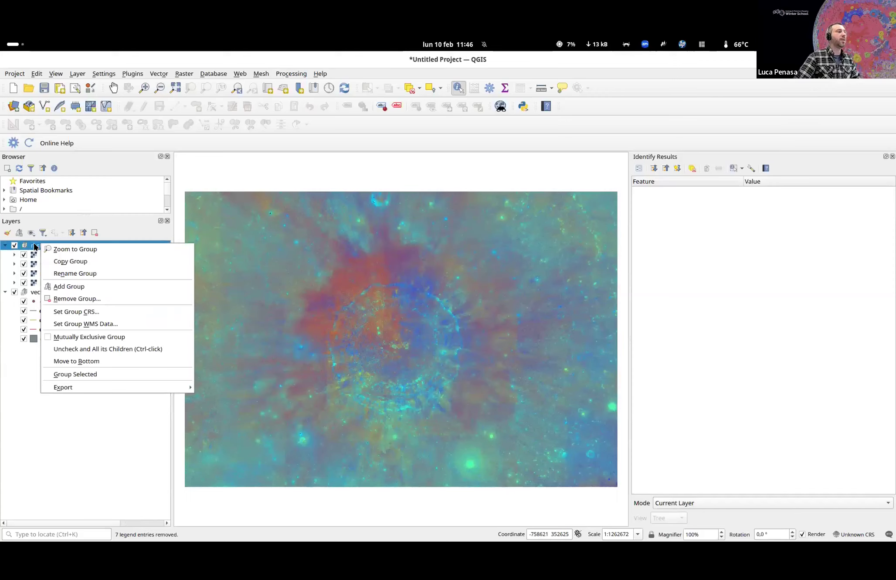
{"action": "key", "text": "Escape"}
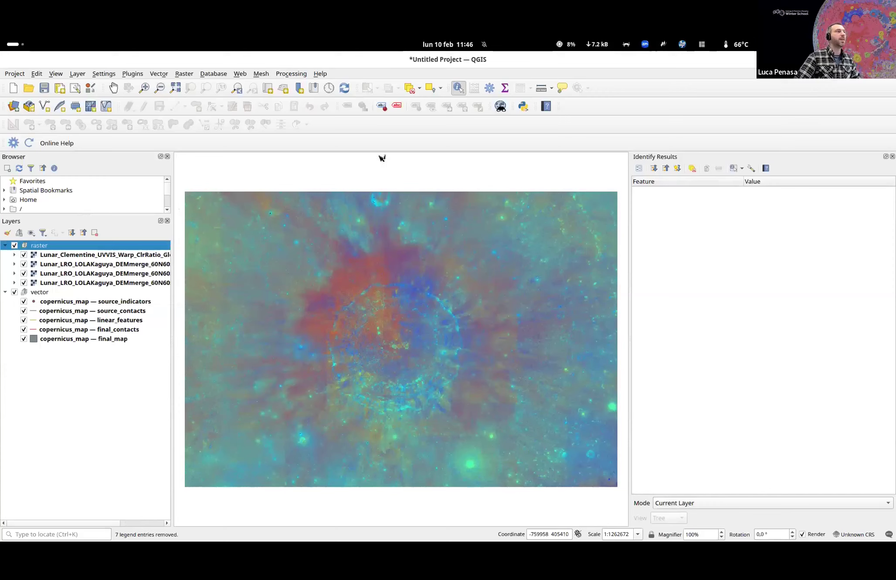
{"action": "left_click", "coordinate": [48, 256]}
{"action": "right_click", "coordinate": [48, 256]}
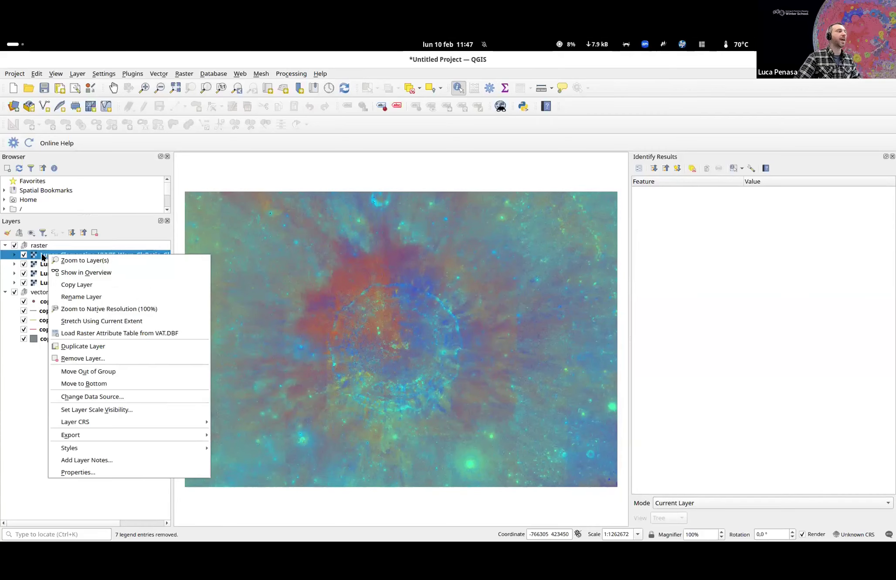
{"action": "left_click", "coordinate": [38, 256]}
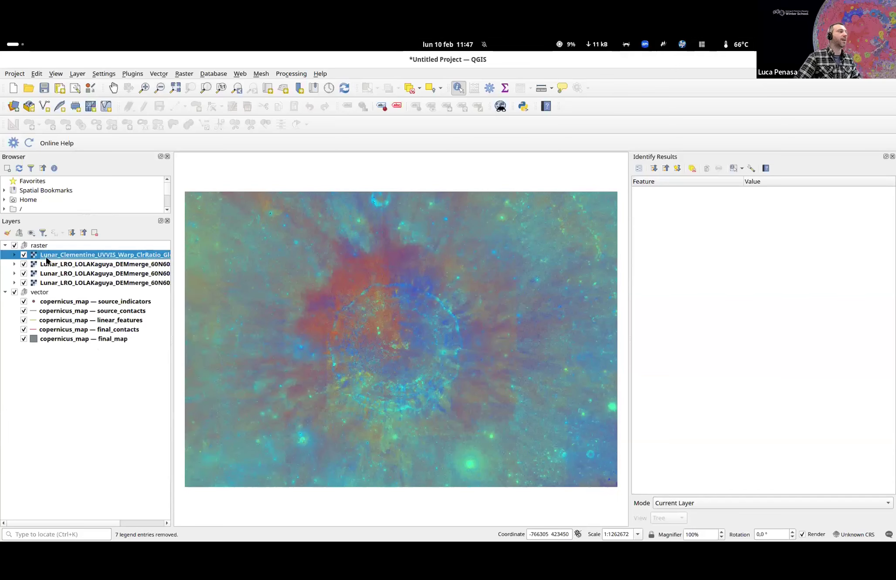
- View the layer properties of the Clementine raster and of the source_indicators layer, closing each without changes
{"action": "right_click", "coordinate": [42, 256]}
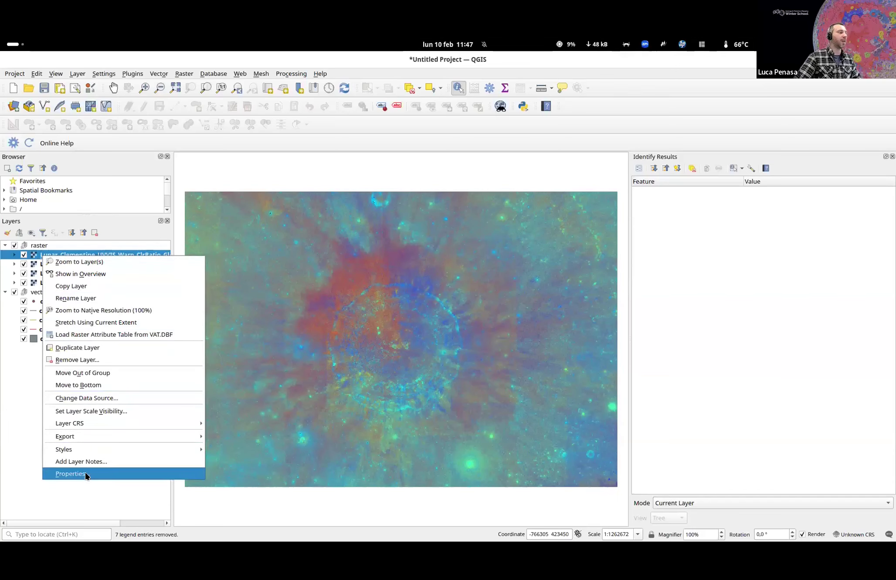
{"action": "left_click", "coordinate": [21, 399]}
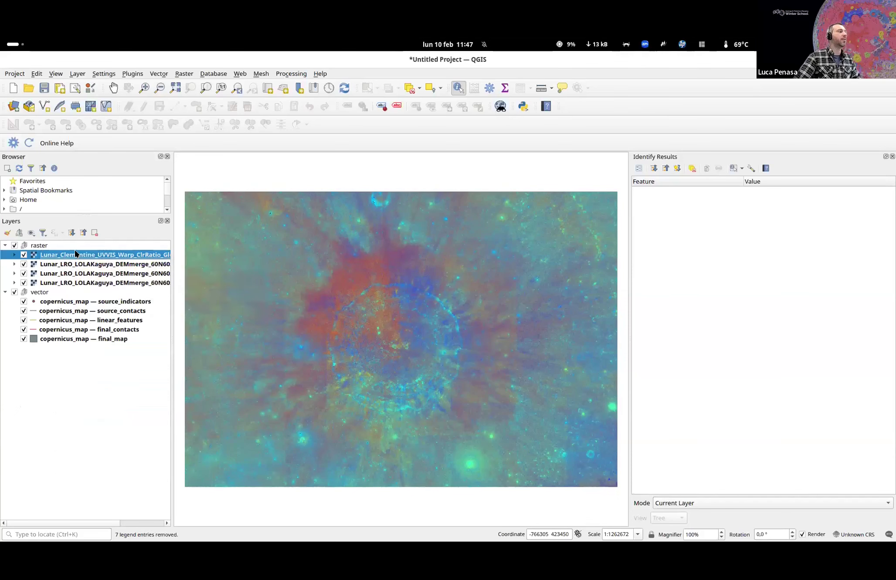
{"action": "double_click", "coordinate": [74, 254]}
{"action": "left_click_drag", "start_coordinate": [507, 100], "coordinate": [485, 107]}
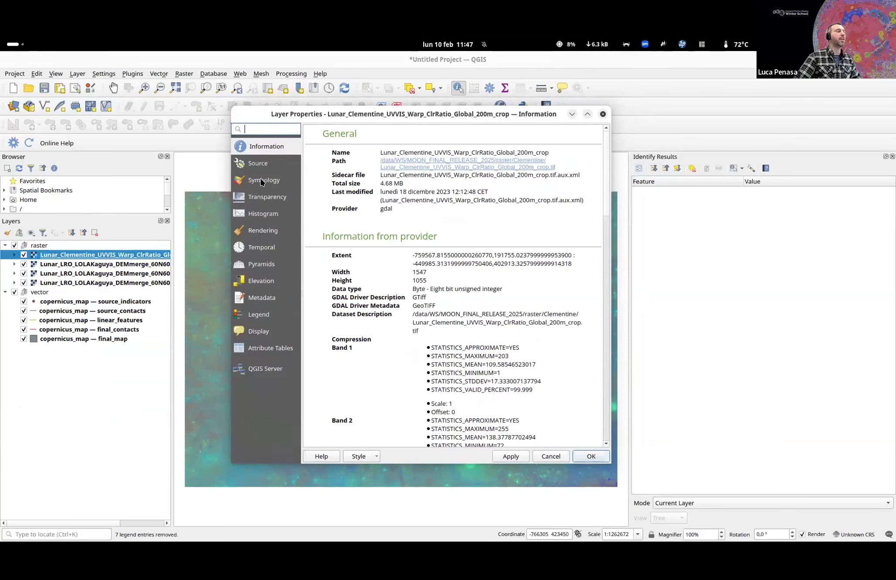
{"action": "left_click", "coordinate": [603, 114]}
{"action": "double_click", "coordinate": [61, 303]}
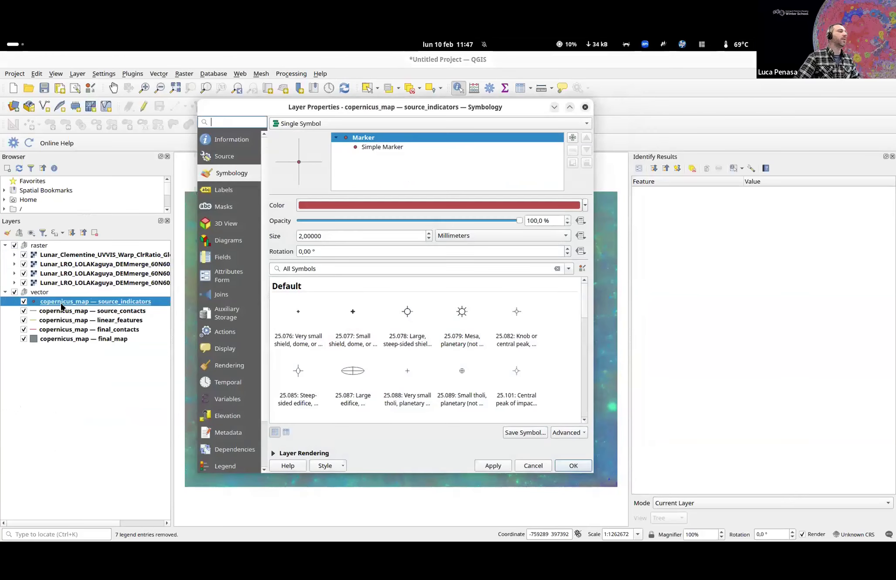
{"action": "left_click", "coordinate": [585, 107]}
- Review the Clementine raster's multiband color symbology settings and close its properties
{"action": "left_click", "coordinate": [57, 254]}
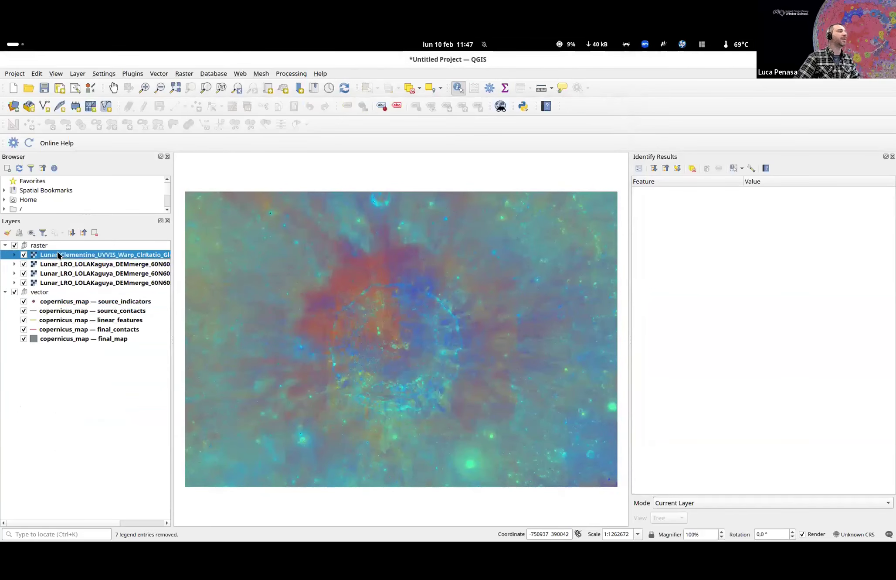
{"action": "double_click", "coordinate": [58, 253]}
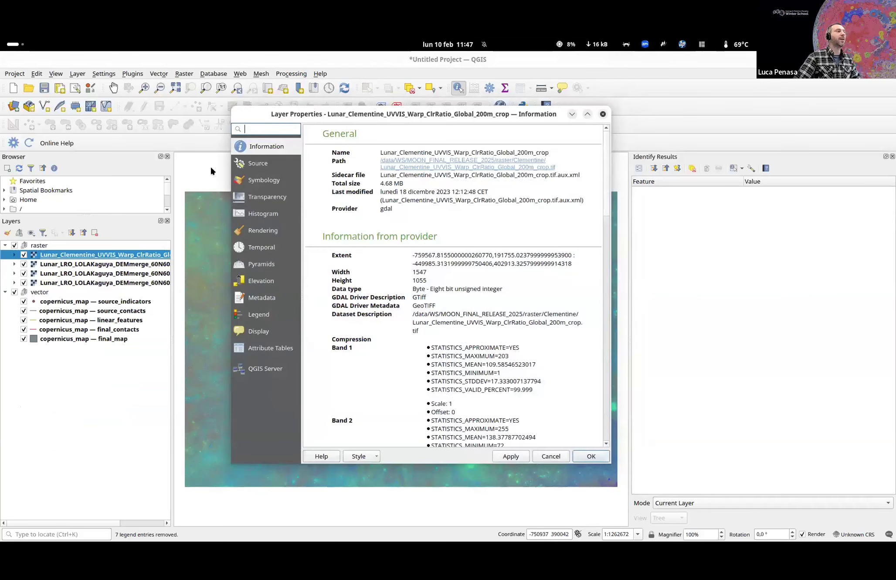
{"action": "left_click", "coordinate": [255, 180]}
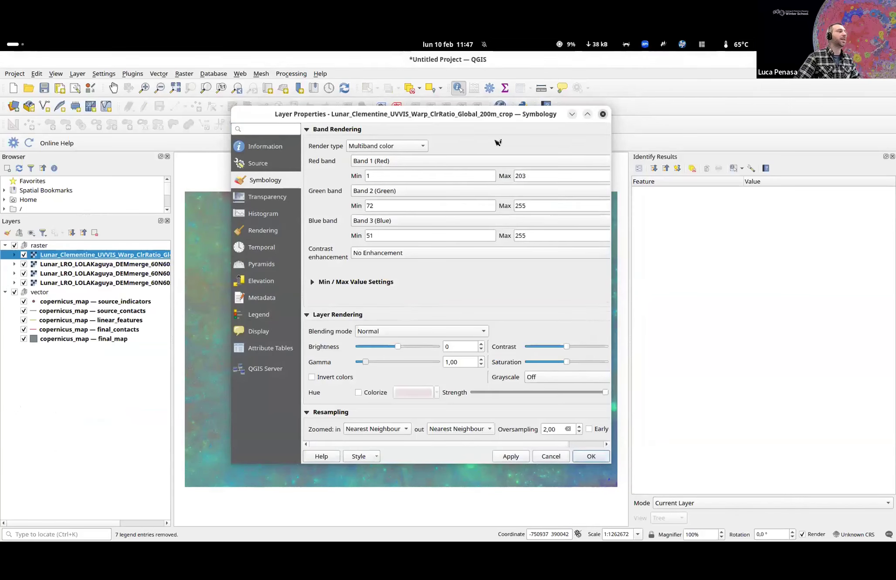
{"action": "left_click", "coordinate": [602, 114]}
- Review the single symbol marker symbology of the copernicus_map source_indicators layer and close its properties
{"action": "left_click", "coordinate": [35, 301]}
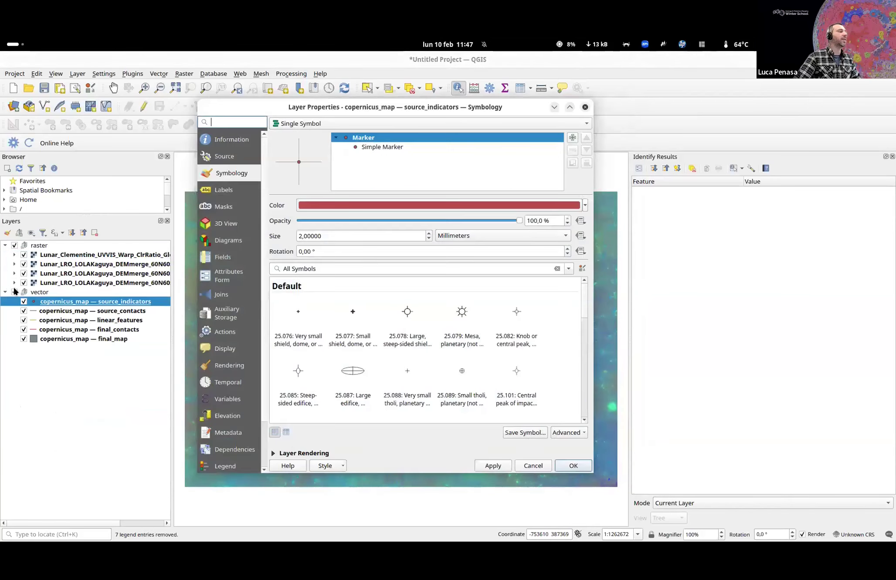
{"action": "left_click_drag", "start_coordinate": [336, 103], "coordinate": [348, 105]}
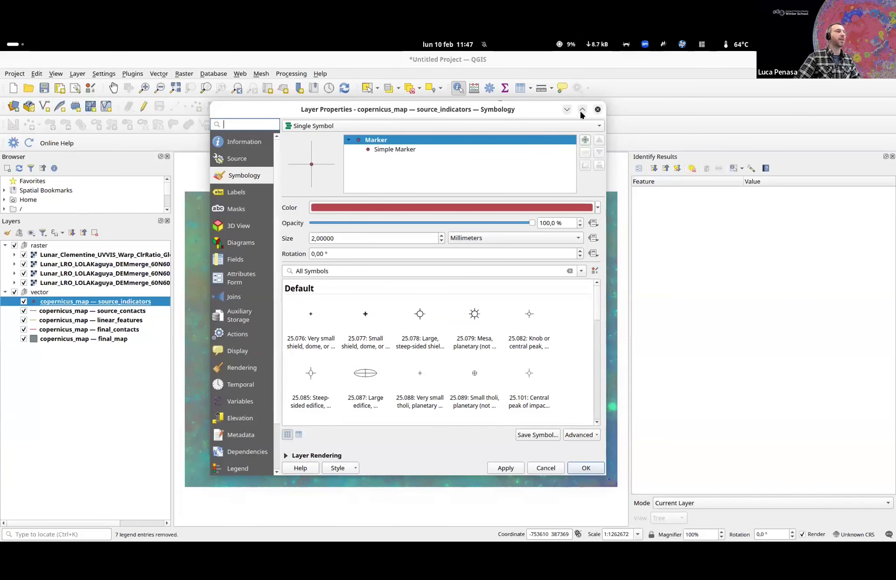
{"action": "left_click", "coordinate": [598, 109]}
{"action": "left_click", "coordinate": [47, 384]}
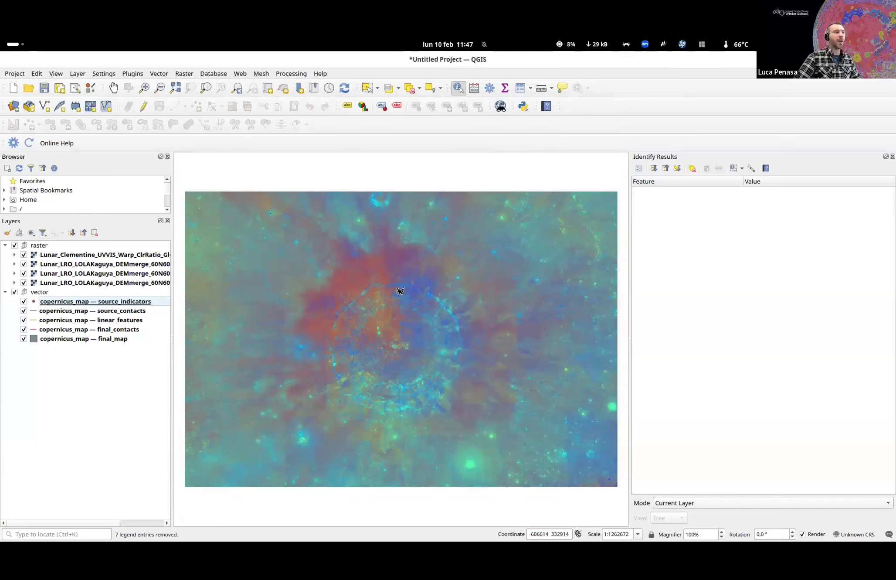
- Examine the Clementine color-ratio raster at several scales, covering the crater's central peaks, rim and surroundings
{"action": "scroll", "coordinate": [390, 315], "scroll_direction": "up", "scroll_amount": 5}
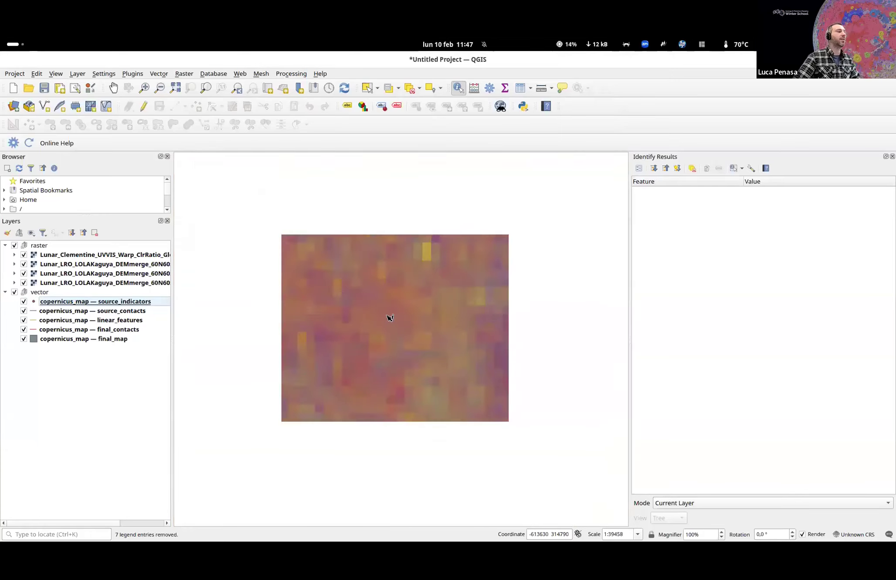
{"action": "scroll", "coordinate": [390, 316], "scroll_direction": "down", "scroll_amount": 4}
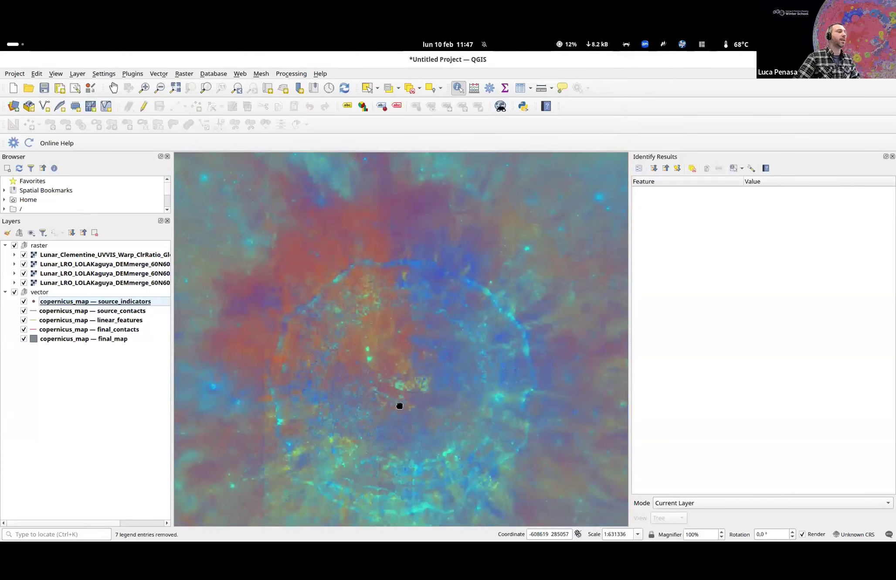
{"action": "left_click_drag", "start_coordinate": [400, 405], "coordinate": [410, 314]}
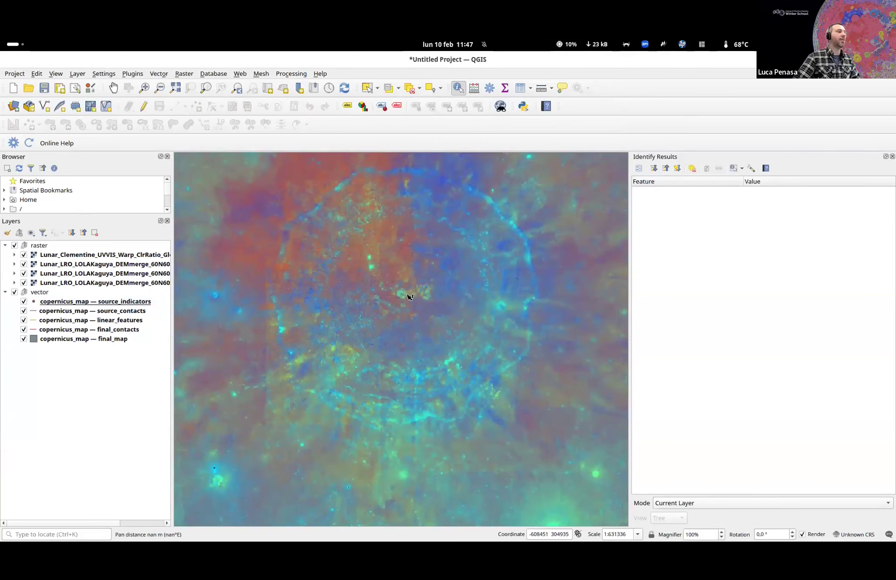
{"action": "scroll", "coordinate": [405, 293], "scroll_direction": "up", "scroll_amount": 4}
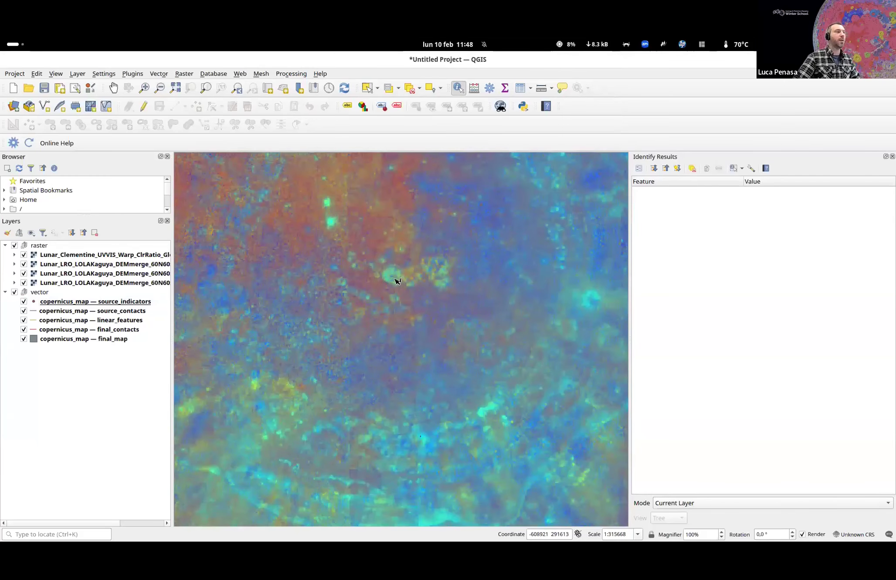
{"action": "left_click_drag", "start_coordinate": [397, 280], "coordinate": [401, 303]}
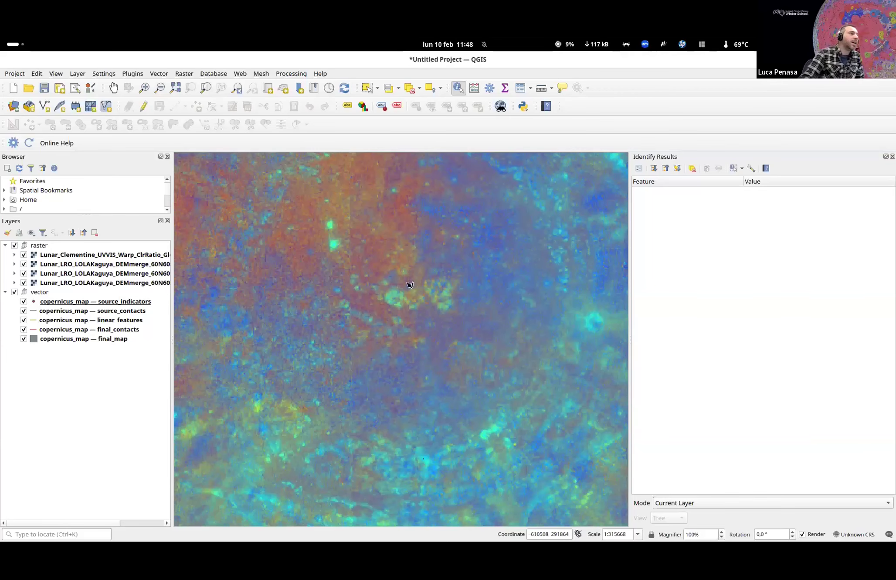
{"action": "scroll", "coordinate": [404, 305], "scroll_direction": "down", "scroll_amount": 2}
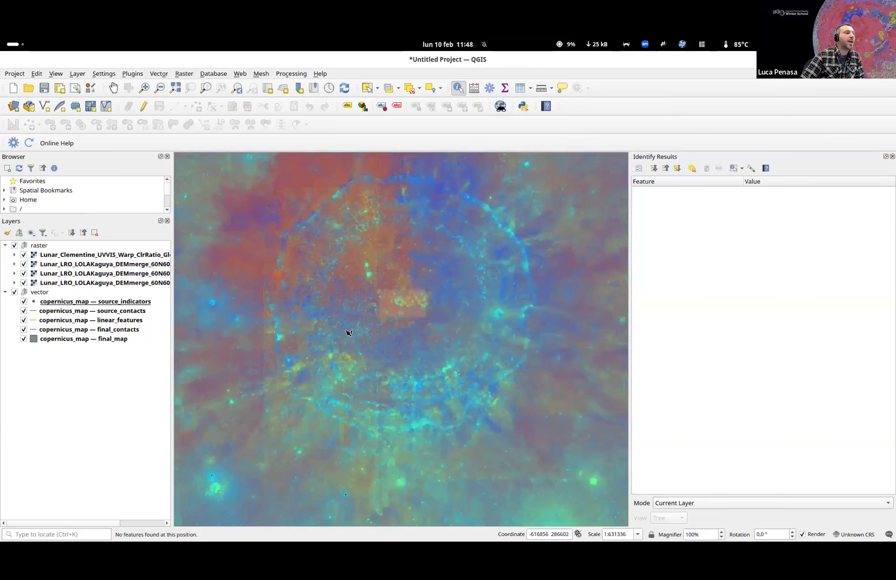
{"action": "left_click_drag", "start_coordinate": [376, 292], "coordinate": [376, 315]}
{"action": "scroll", "coordinate": [445, 261], "scroll_direction": "down", "scroll_amount": 1}
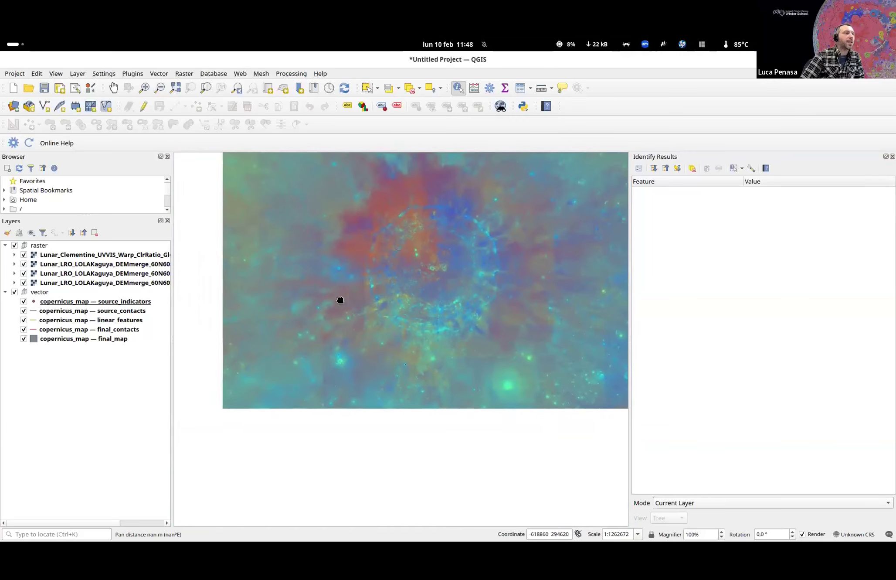
{"action": "left_click_drag", "start_coordinate": [418, 270], "coordinate": [402, 300]}
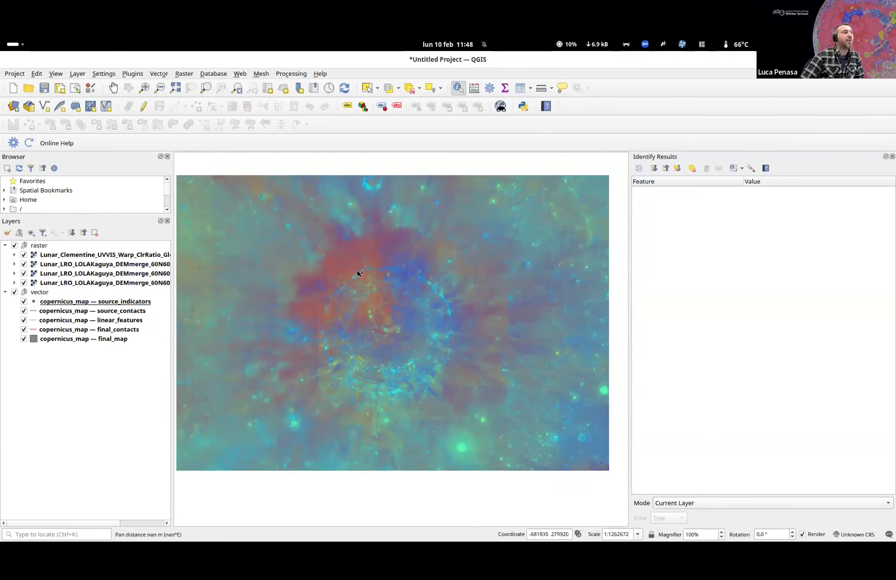
{"action": "scroll", "coordinate": [379, 323], "scroll_direction": "up", "scroll_amount": 3}
{"action": "scroll", "coordinate": [379, 322], "scroll_direction": "down", "scroll_amount": 3}
{"action": "left_click_drag", "start_coordinate": [379, 322], "coordinate": [353, 333]}
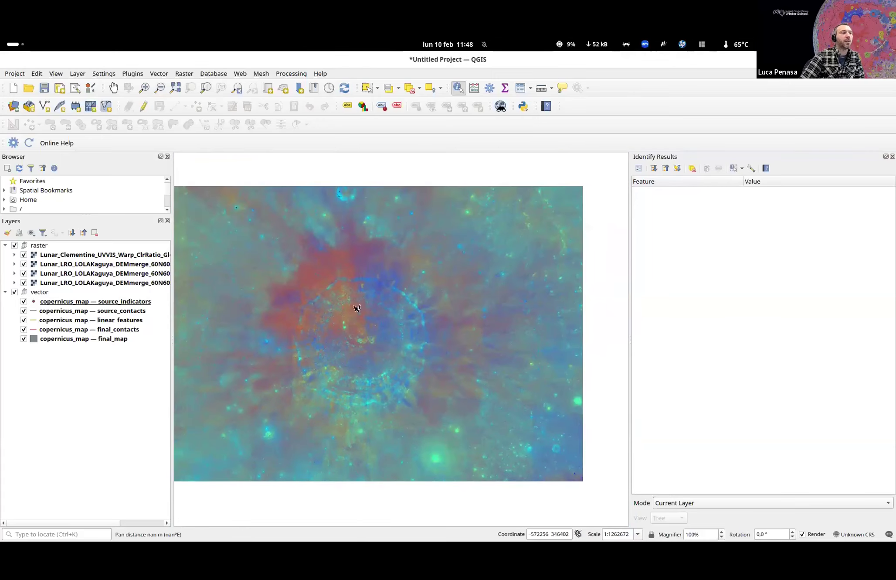
{"action": "scroll", "coordinate": [382, 308], "scroll_direction": "up", "scroll_amount": 2}
{"action": "scroll", "coordinate": [383, 309], "scroll_direction": "down", "scroll_amount": 1}
{"action": "left_click_drag", "start_coordinate": [514, 250], "coordinate": [424, 348]}
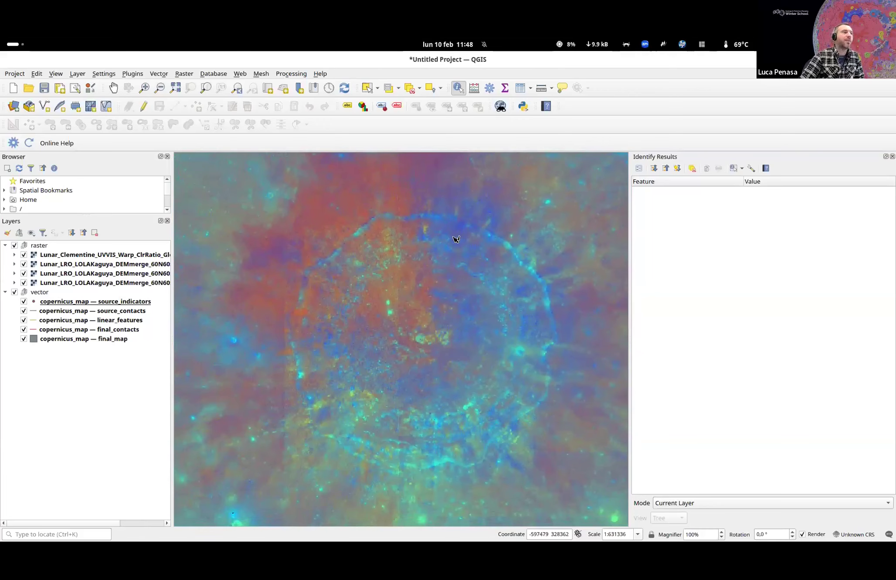
- Identify the Clementine raster's band values at a point inside the crater's northern part and inspect the identified pixel up close
{"action": "right_click", "coordinate": [398, 256]}
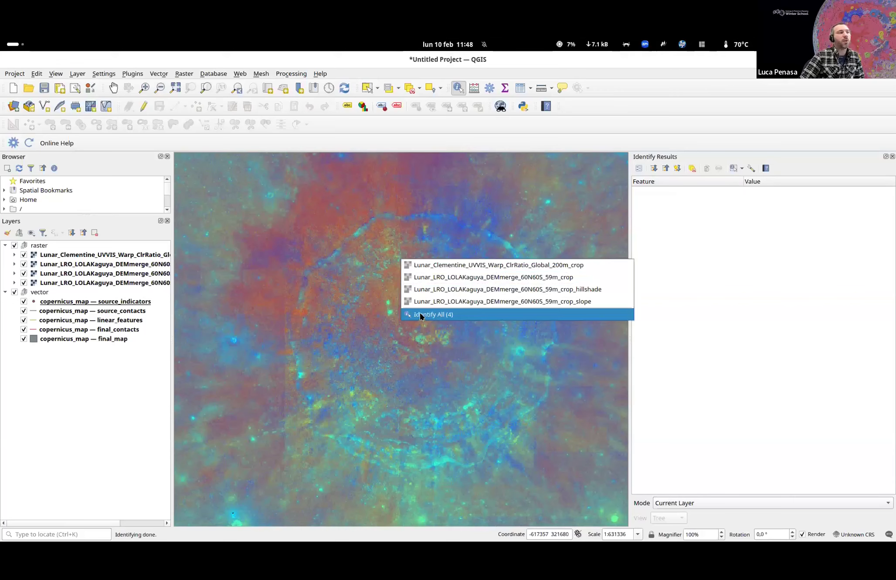
{"action": "left_click", "coordinate": [446, 268]}
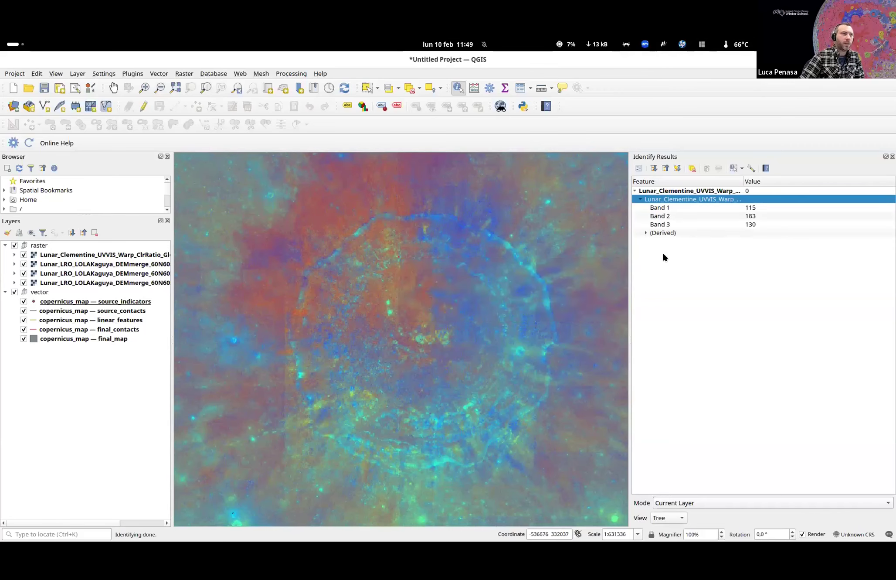
{"action": "scroll", "coordinate": [402, 257], "scroll_direction": "up", "scroll_amount": 3}
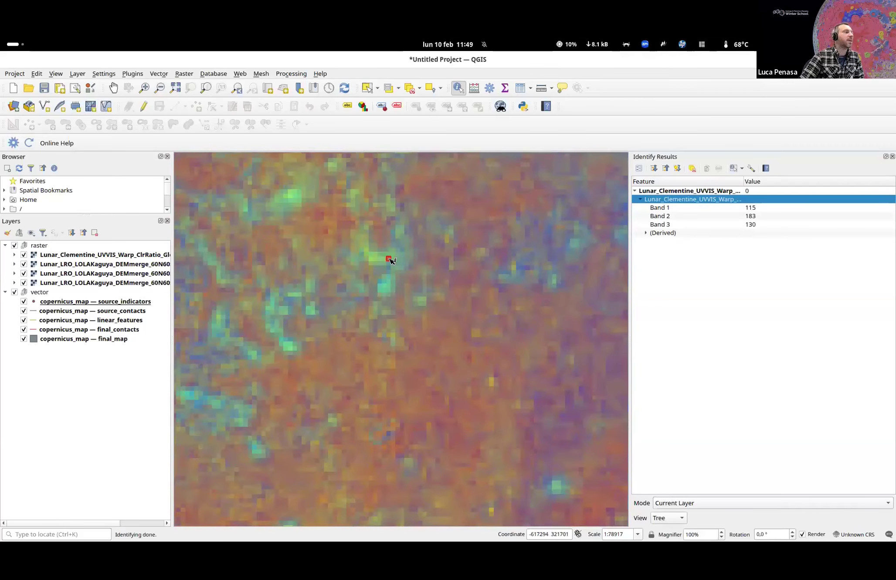
{"action": "scroll", "coordinate": [390, 259], "scroll_direction": "down", "scroll_amount": 3}
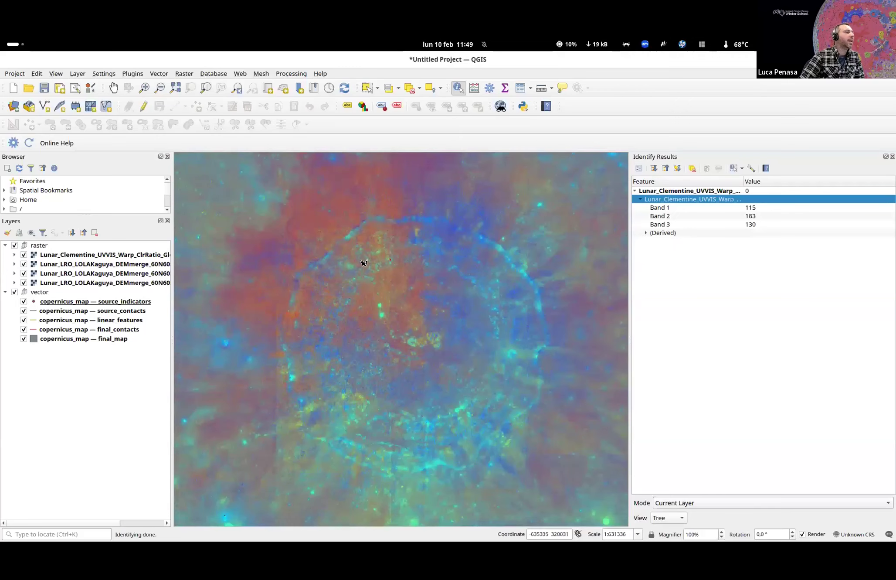
{"action": "left_click", "coordinate": [359, 295]}
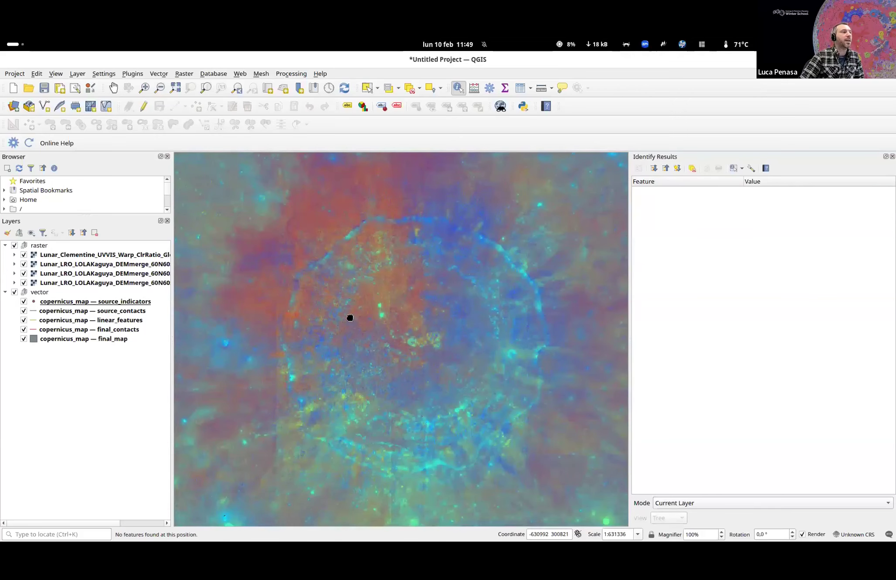
{"action": "left_click_drag", "start_coordinate": [370, 284], "coordinate": [394, 252]}
{"action": "scroll", "coordinate": [385, 278], "scroll_direction": "down", "scroll_amount": 1}
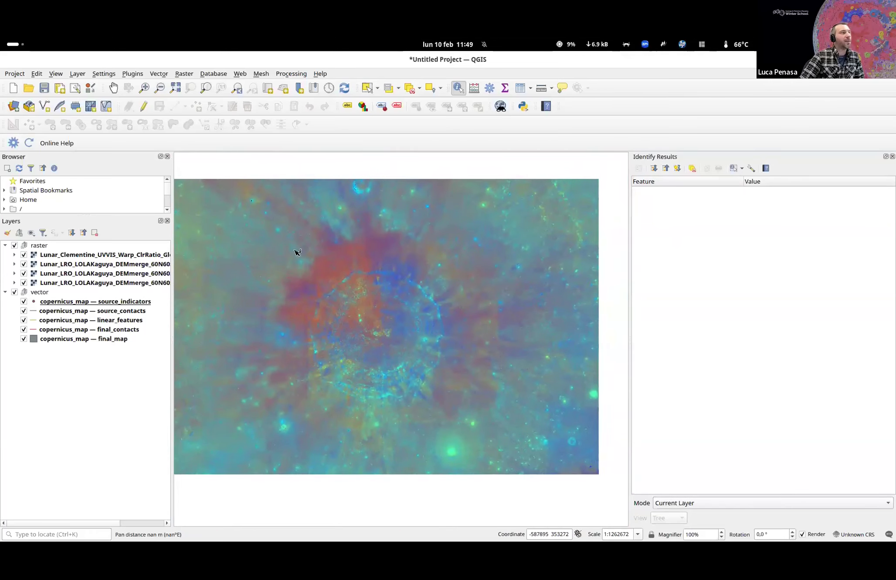
{"action": "left_click_drag", "start_coordinate": [236, 256], "coordinate": [252, 254]}
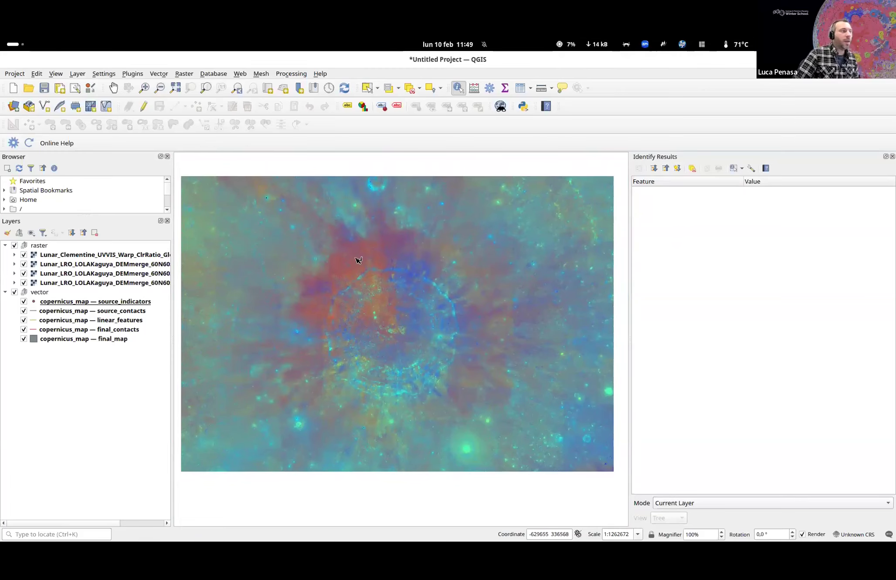
{"action": "left_click_drag", "start_coordinate": [370, 264], "coordinate": [378, 265]}
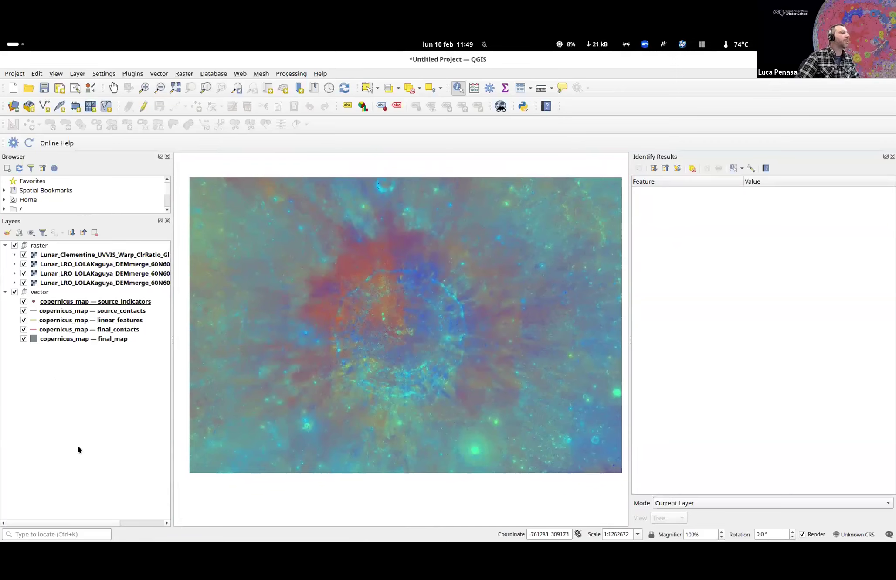
{"action": "left_click_drag", "start_coordinate": [458, 294], "coordinate": [446, 294]}
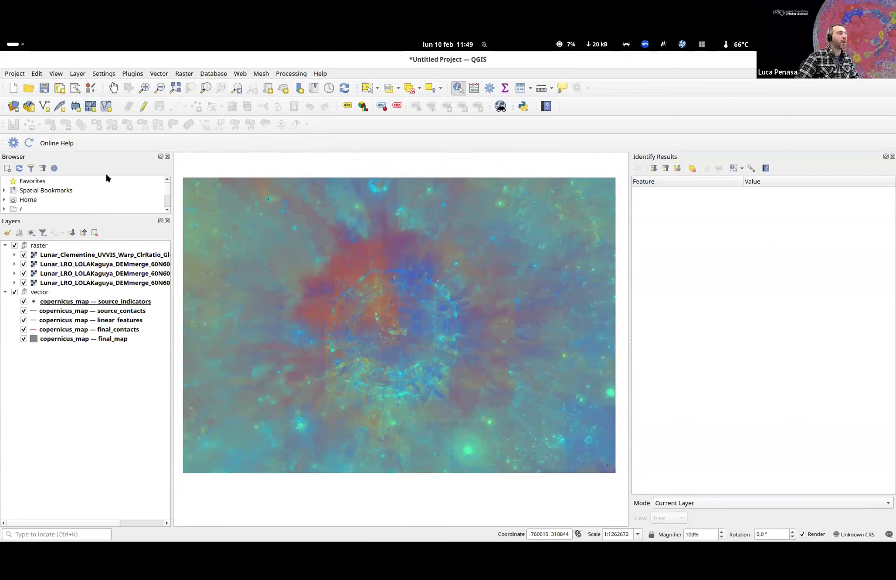
- Save the untitled project in the home folder under the name my-project
{"action": "left_click", "coordinate": [12, 75]}
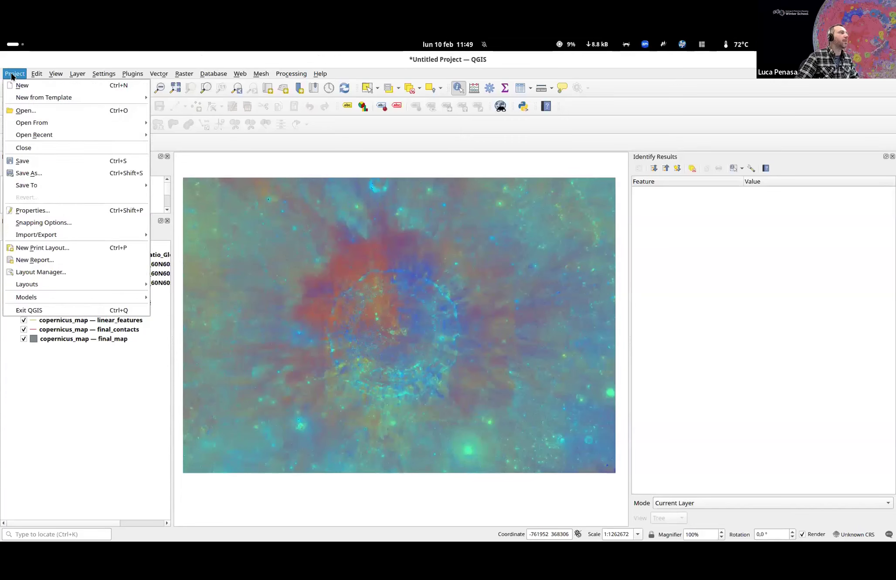
{"action": "left_click", "coordinate": [11, 74]}
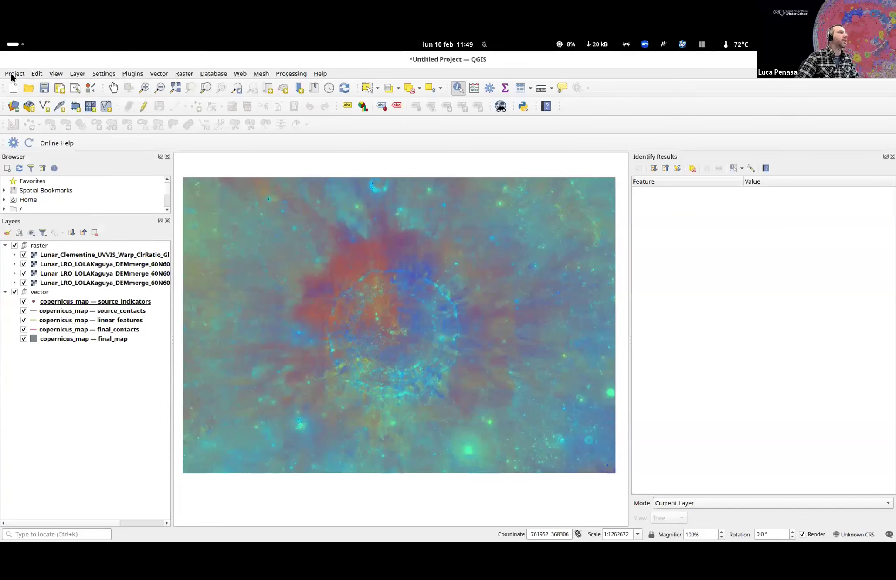
{"action": "left_click", "coordinate": [13, 76]}
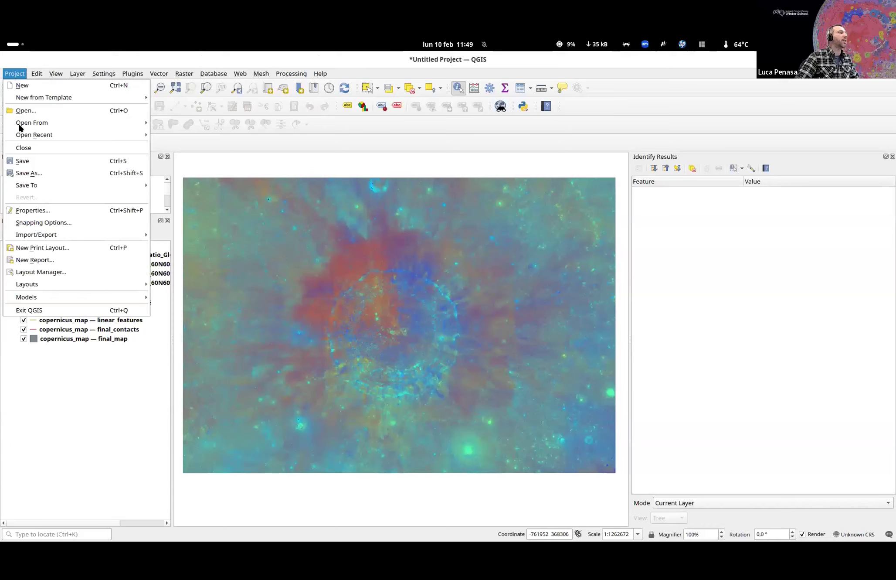
{"action": "left_click", "coordinate": [35, 161]}
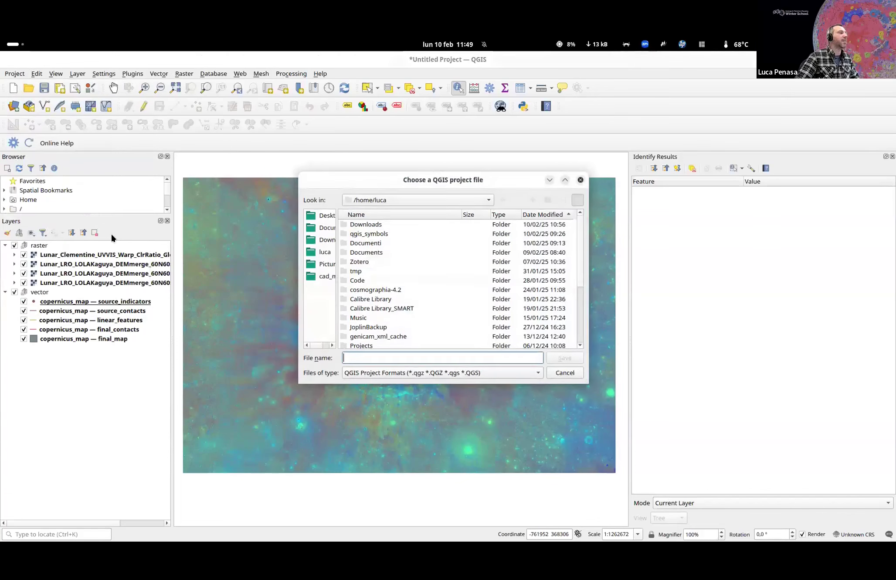
{"action": "left_click_drag", "start_coordinate": [460, 177], "coordinate": [445, 174]}
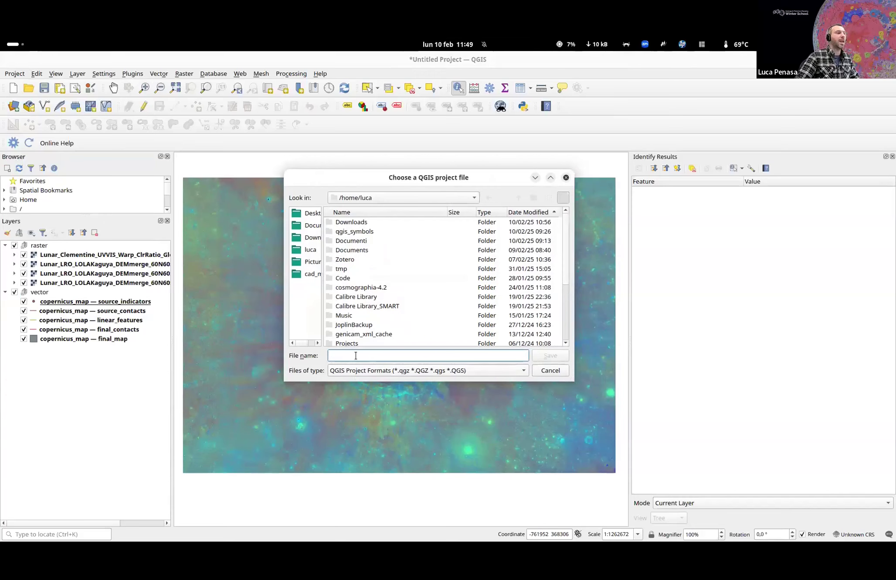
{"action": "type", "text": "m"}
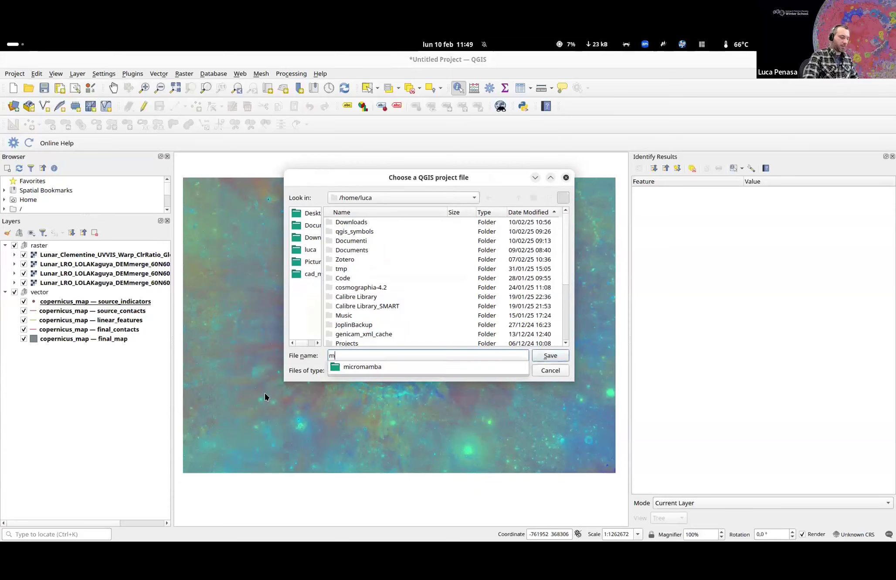
{"action": "type", "text": "y-proje"}
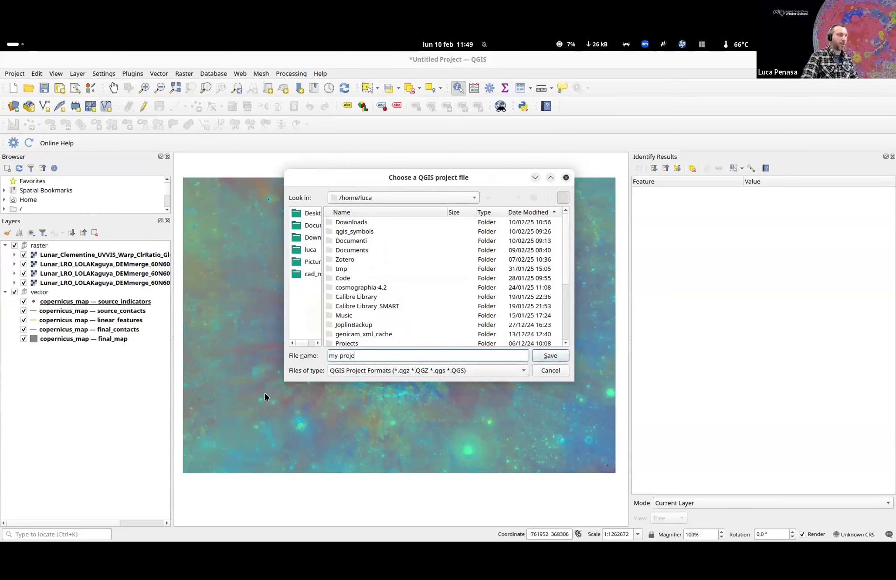
{"action": "type", "text": "ct"}
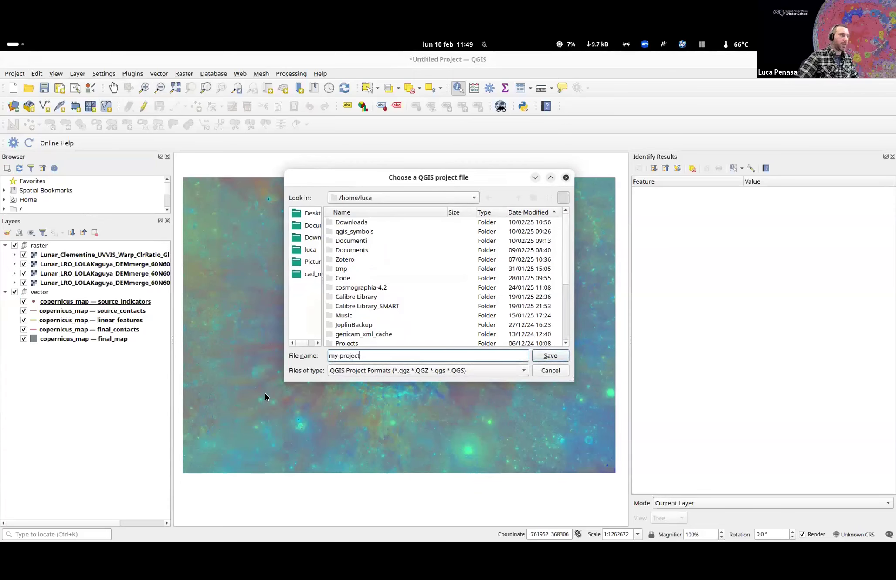
{"action": "left_click", "coordinate": [551, 357]}
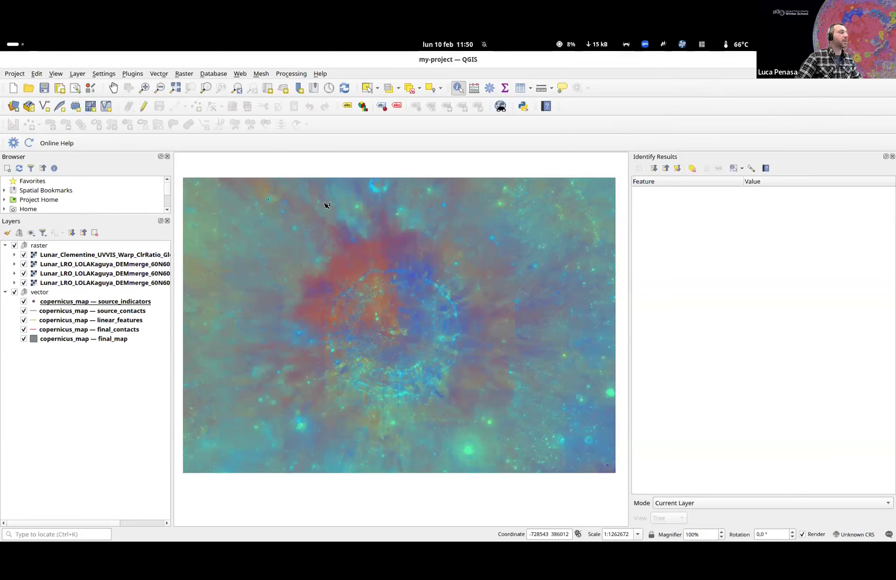
- Switch to the Dolphin file manager and locate the moon_gmap_ws_2025.qgz project file in the MOON_FINAL_RELEASE_2025 folder
{"action": "key", "text": "alt+Tab"}
{"action": "key", "text": "alt+Tab"}
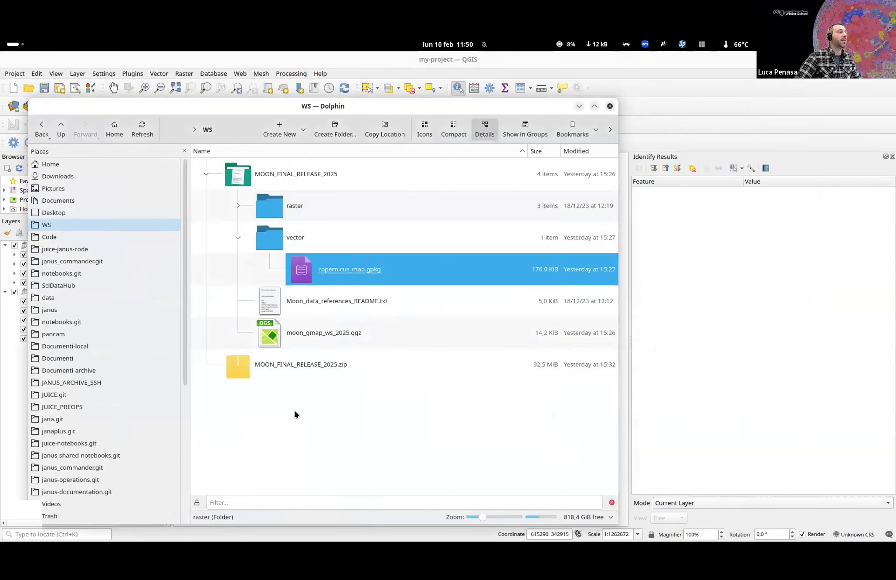
{"action": "left_click", "coordinate": [294, 414]}
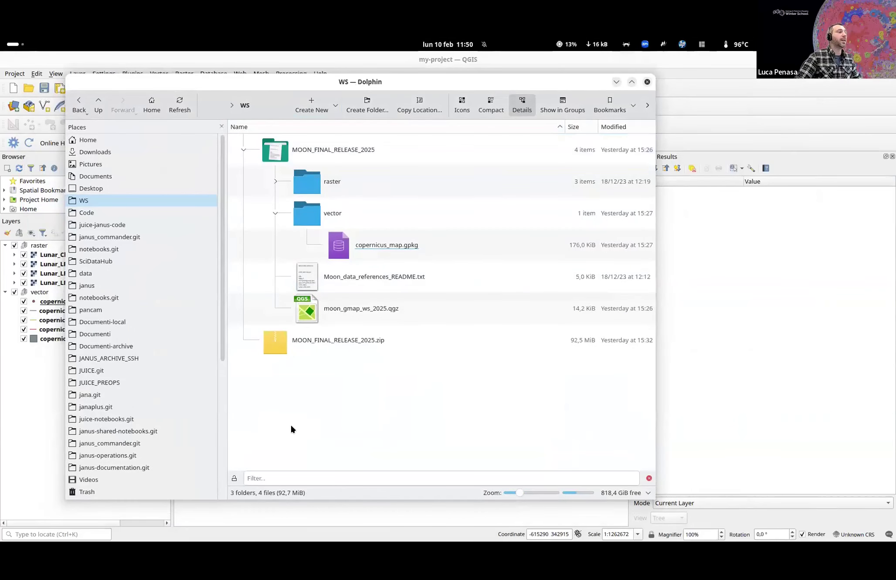
{"action": "key", "text": "alt+Tab"}
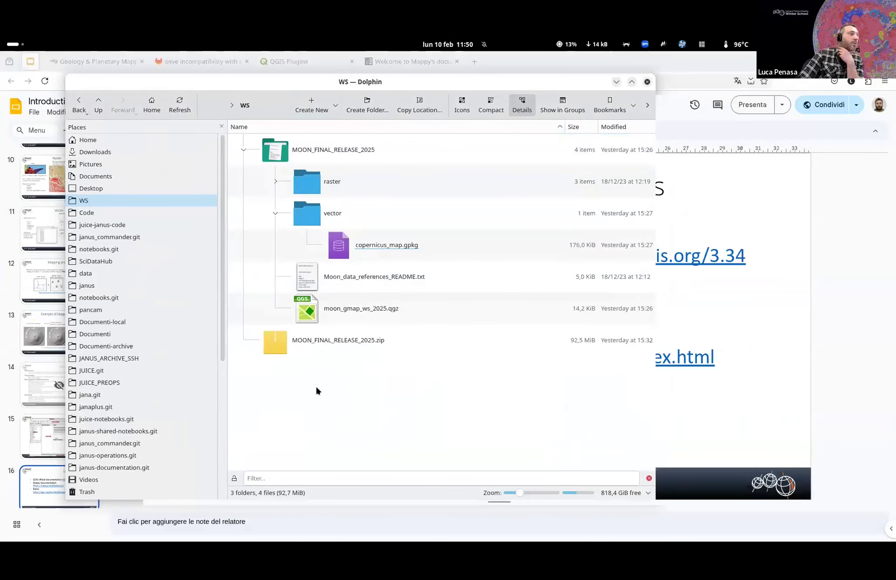
{"action": "left_click", "coordinate": [331, 316]}
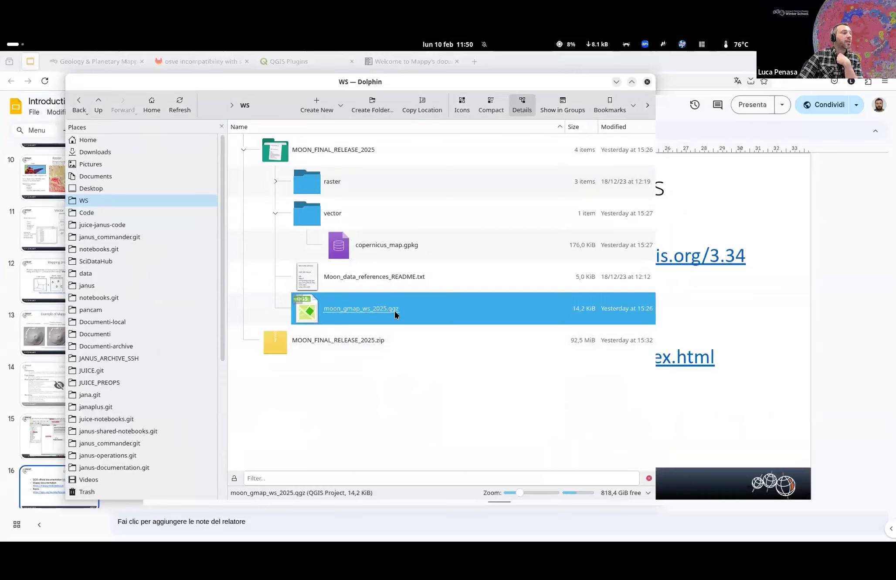
{"action": "left_click", "coordinate": [342, 389]}
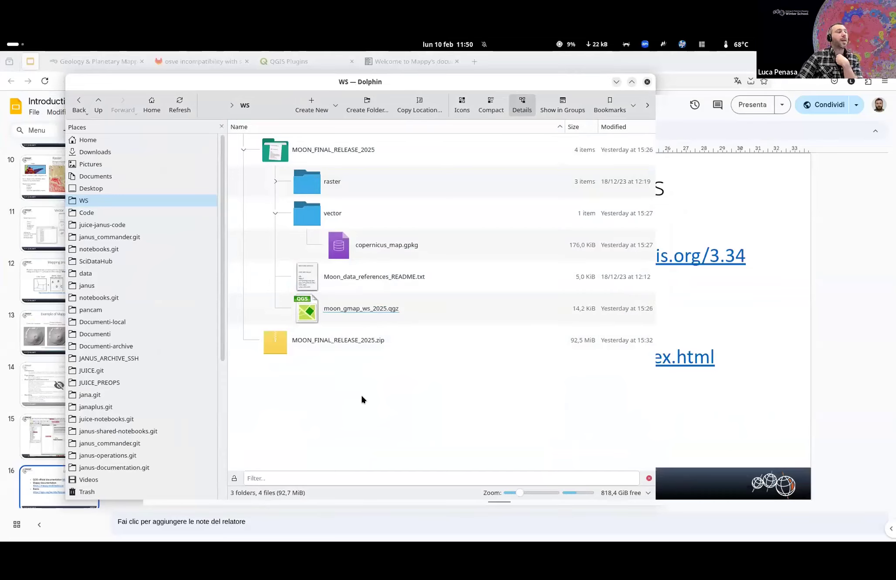
{"action": "left_click_drag", "start_coordinate": [520, 81], "coordinate": [508, 78]}
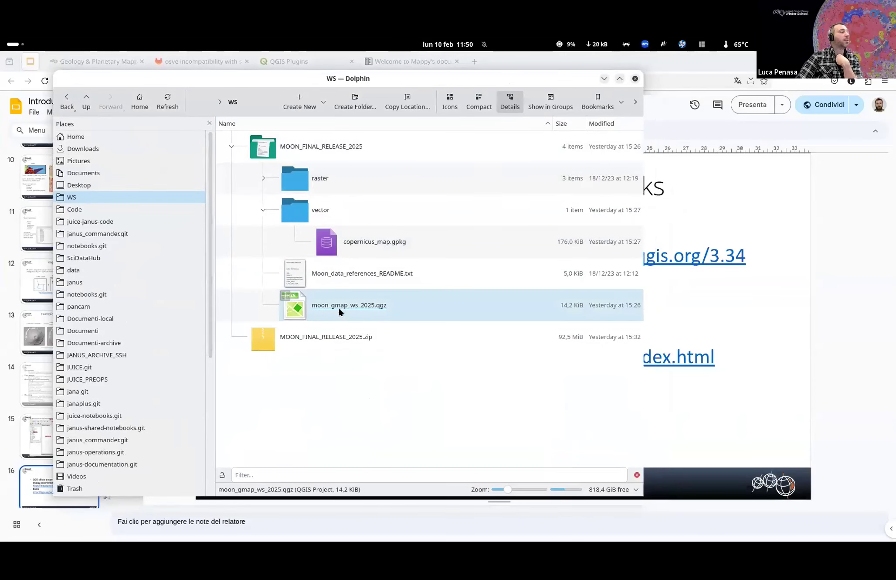
{"action": "left_click", "coordinate": [382, 307]}
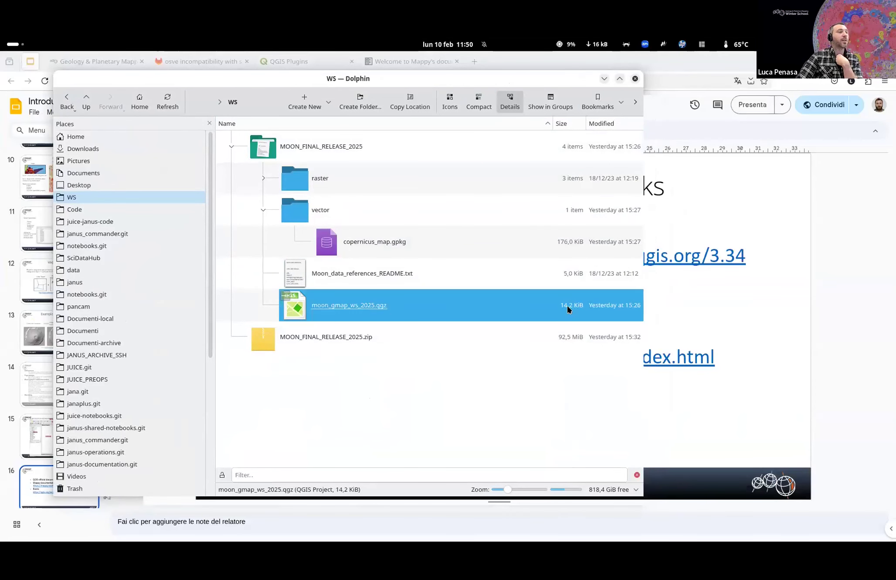
{"action": "mouse_move", "coordinate": [642, 312]}
{"action": "left_mouse_down"}
{"action": "mouse_move", "coordinate": [770, 305]}
{"action": "mouse_move", "coordinate": [745, 315]}
{"action": "mouse_move", "coordinate": [652, 315]}
{"action": "left_mouse_up"}
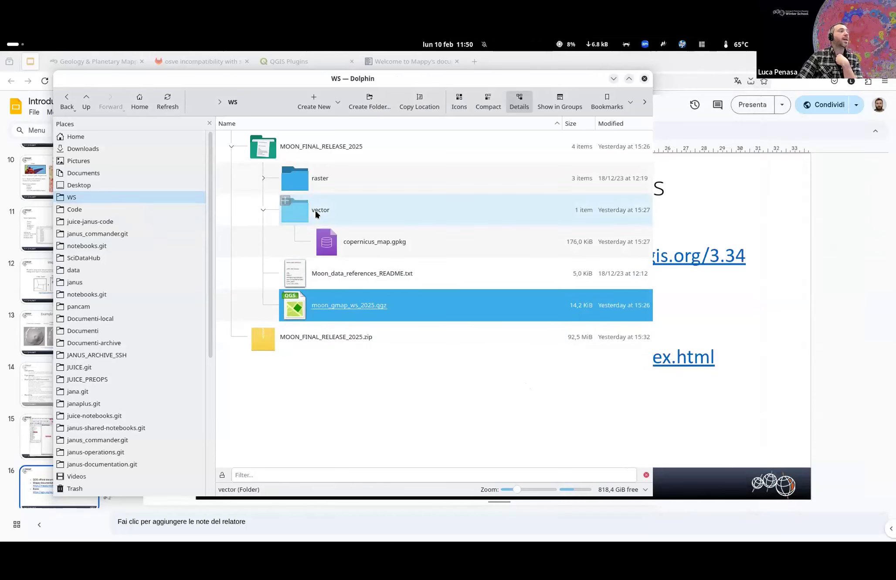
- Examine the contents of the raster and vector folders and their placement alongside the moon_gmap_ws_2025.qgz file
{"action": "left_click", "coordinate": [263, 178]}
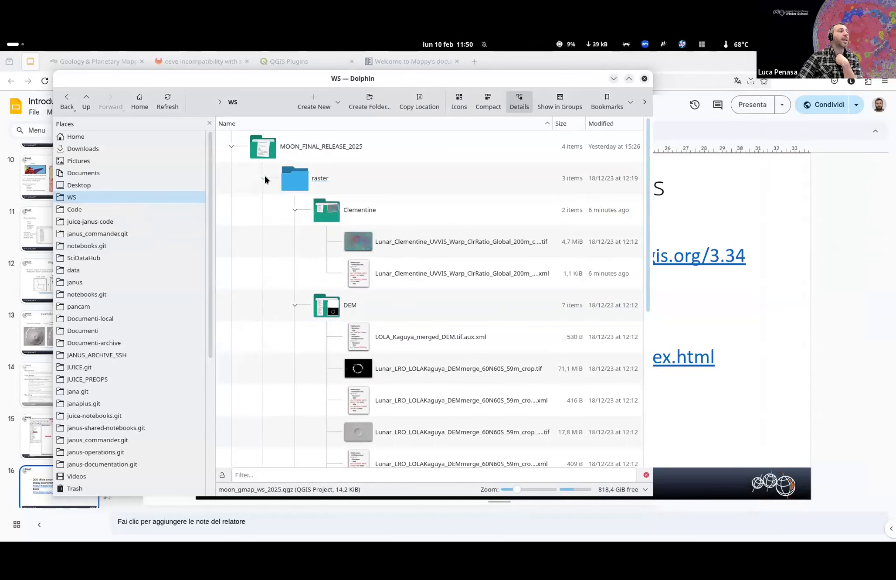
{"action": "left_click", "coordinate": [263, 178]}
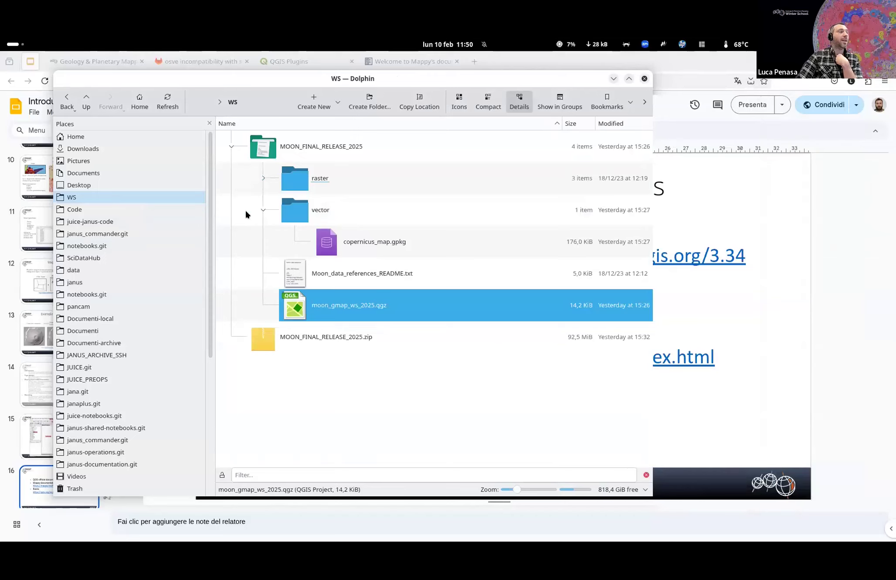
{"action": "left_click", "coordinate": [328, 397]}
{"action": "left_click", "coordinate": [305, 307]}
{"action": "left_click", "coordinate": [330, 355]}
{"action": "left_click", "coordinate": [319, 315]}
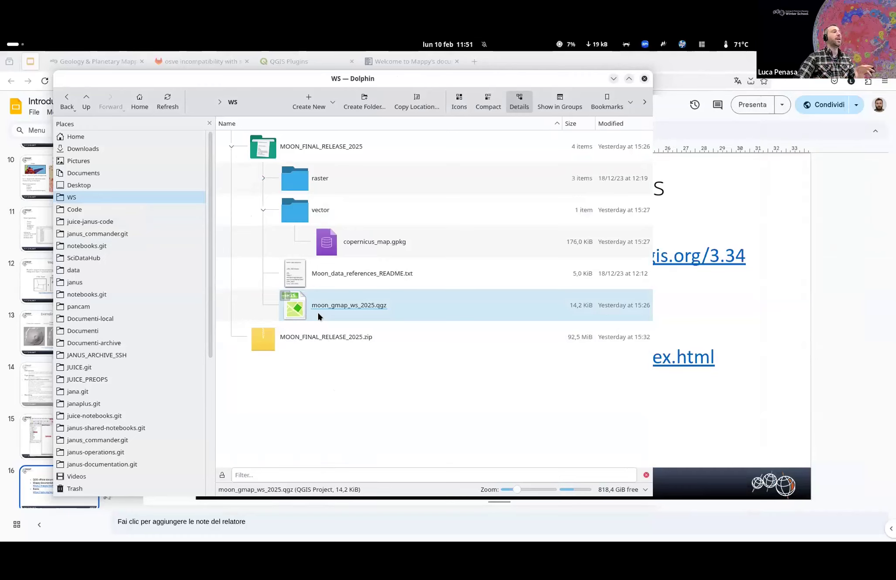
{"action": "left_click", "coordinate": [360, 153]}
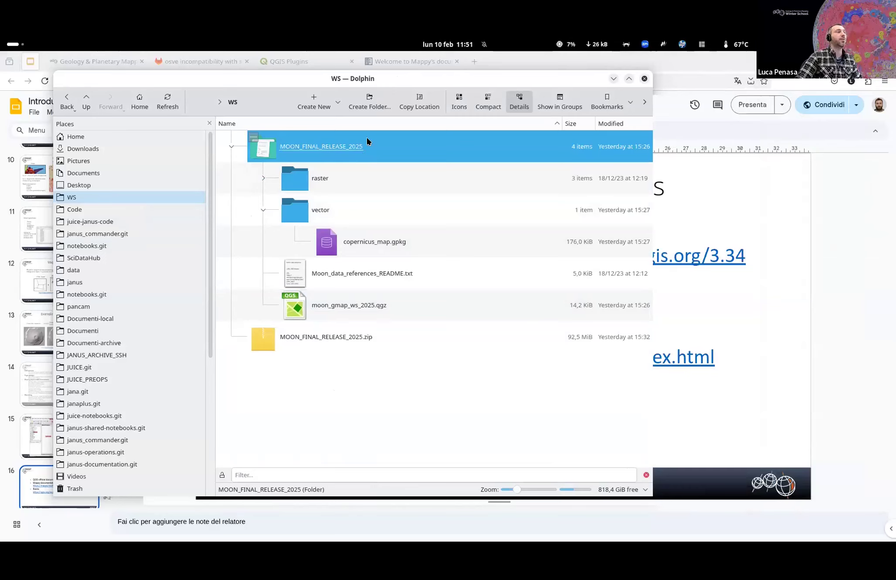
{"action": "left_click", "coordinate": [262, 209]}
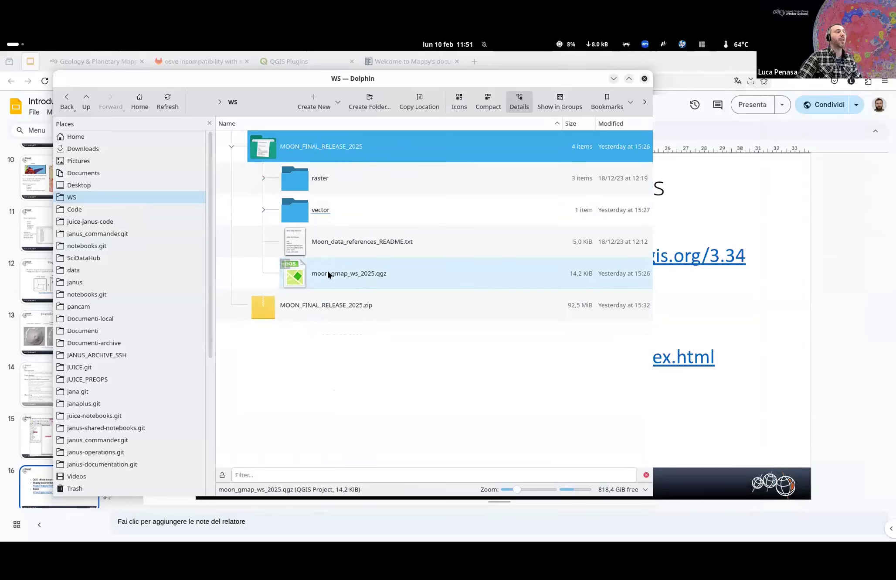
{"action": "left_click", "coordinate": [327, 270]}
{"action": "left_click", "coordinate": [313, 208]}
{"action": "left_click", "coordinate": [264, 211]}
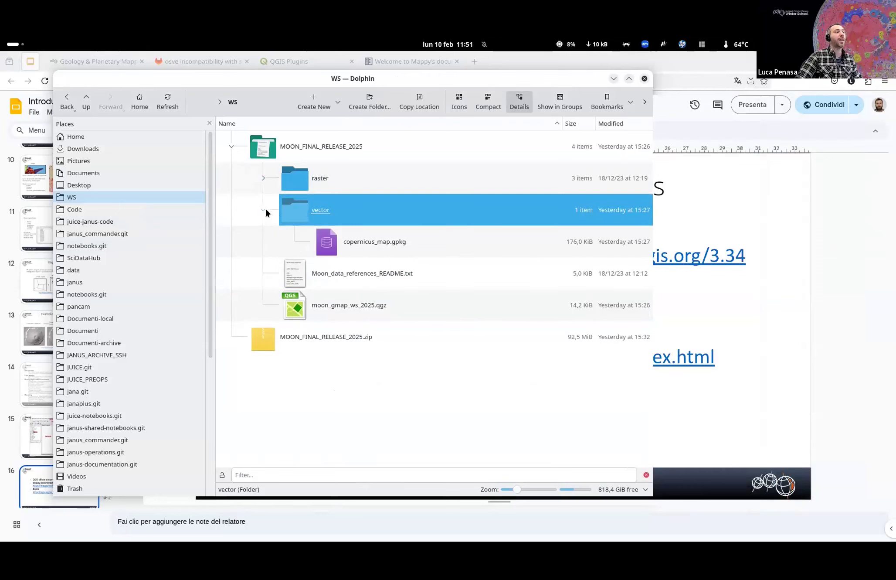
{"action": "left_click", "coordinate": [262, 178]}
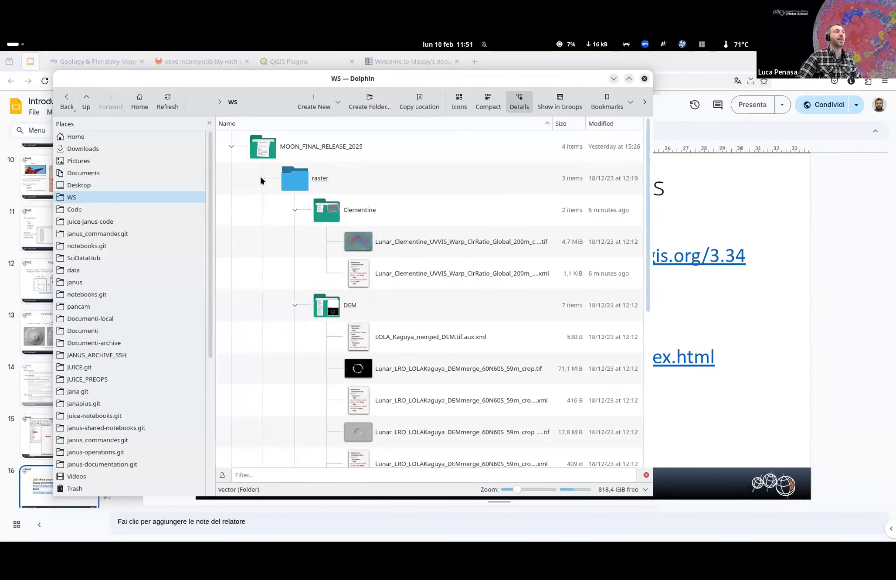
{"action": "left_click", "coordinate": [262, 180]}
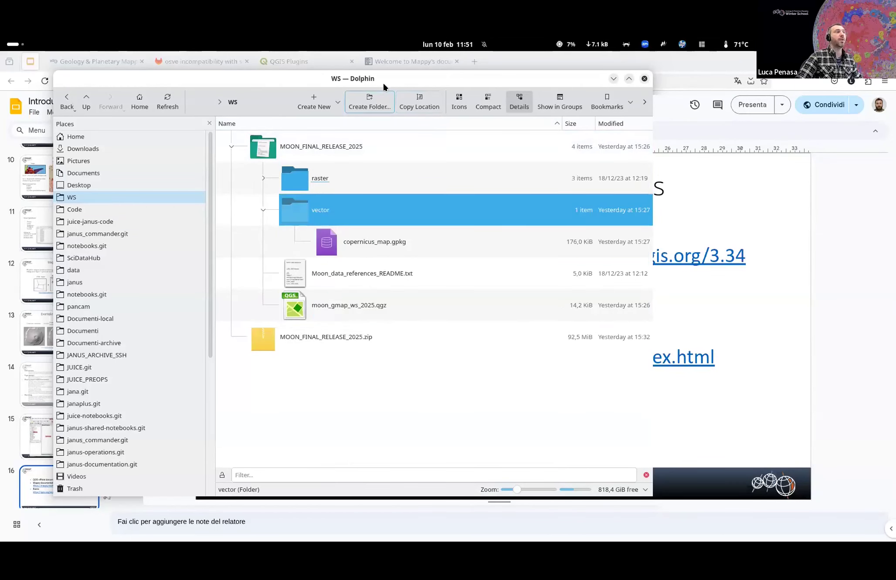
- Recheck the project file and raster folder, collapse the vector folder, and review the release folder's top-level items including Moon_data_references_README.txt
{"action": "left_click_drag", "start_coordinate": [383, 83], "coordinate": [427, 81]}
{"action": "left_click", "coordinate": [396, 303]}
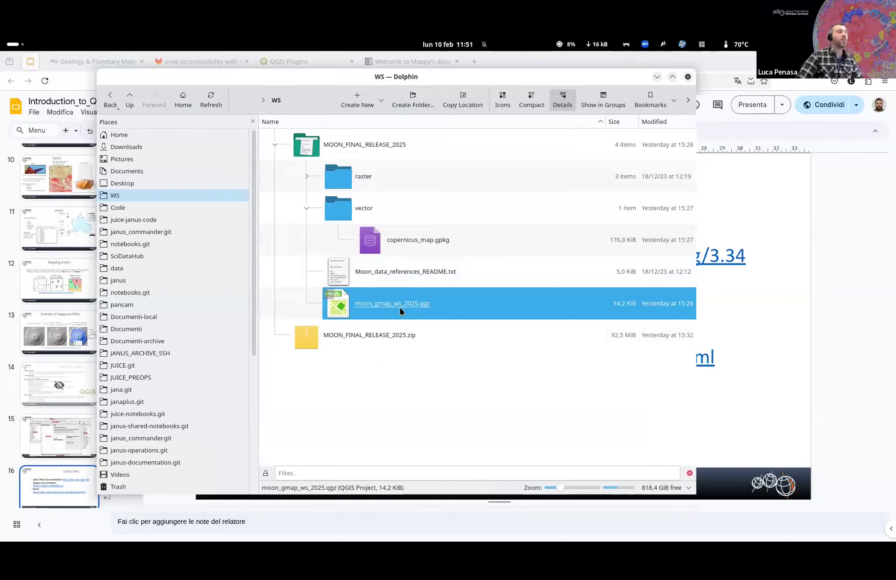
{"action": "left_click", "coordinate": [307, 176]}
{"action": "left_click", "coordinate": [306, 176]}
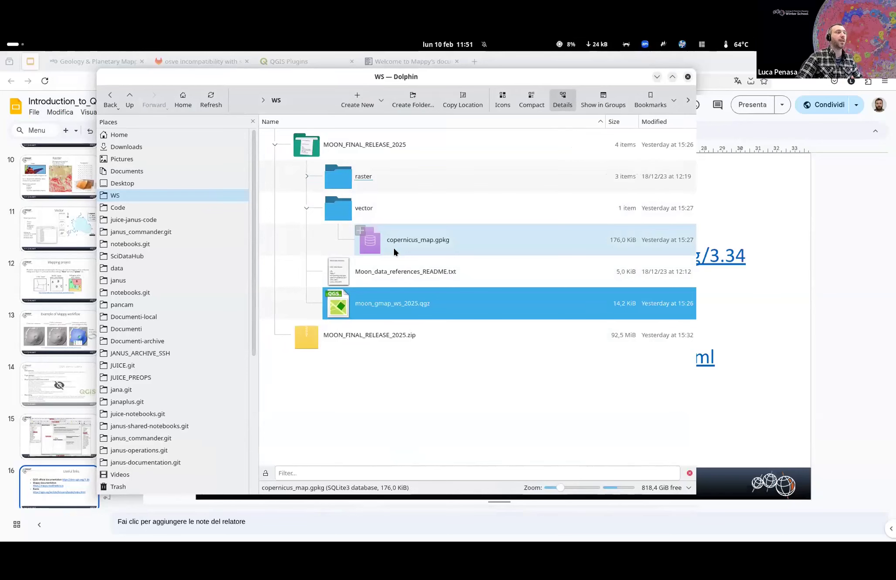
{"action": "left_click_drag", "start_coordinate": [375, 76], "coordinate": [607, 92]}
{"action": "left_click", "coordinate": [484, 216]}
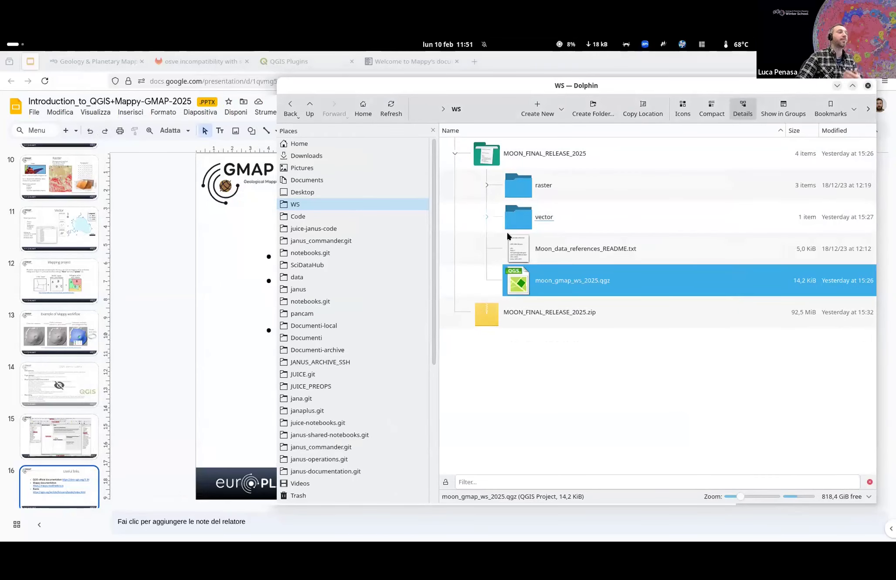
{"action": "left_click", "coordinate": [565, 253]}
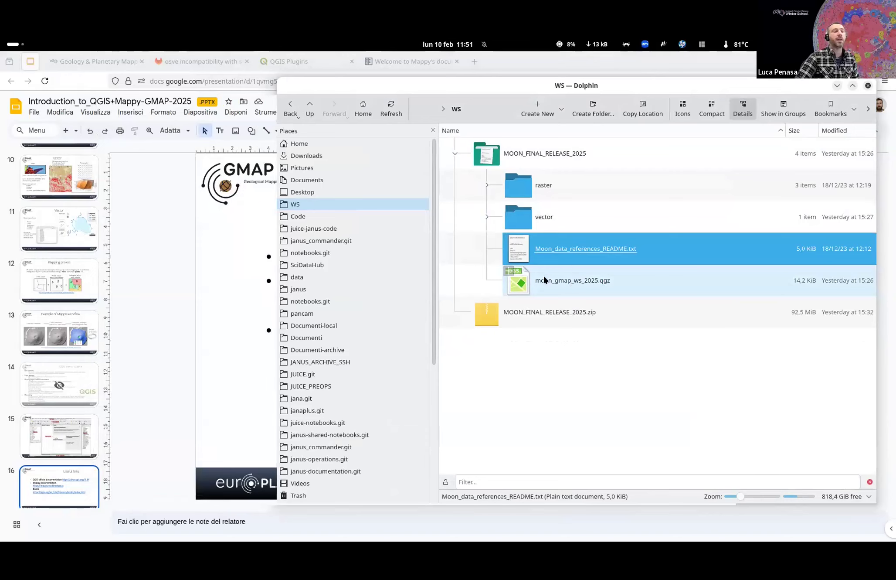
{"action": "left_click", "coordinate": [533, 365]}
{"action": "left_click", "coordinate": [514, 153]}
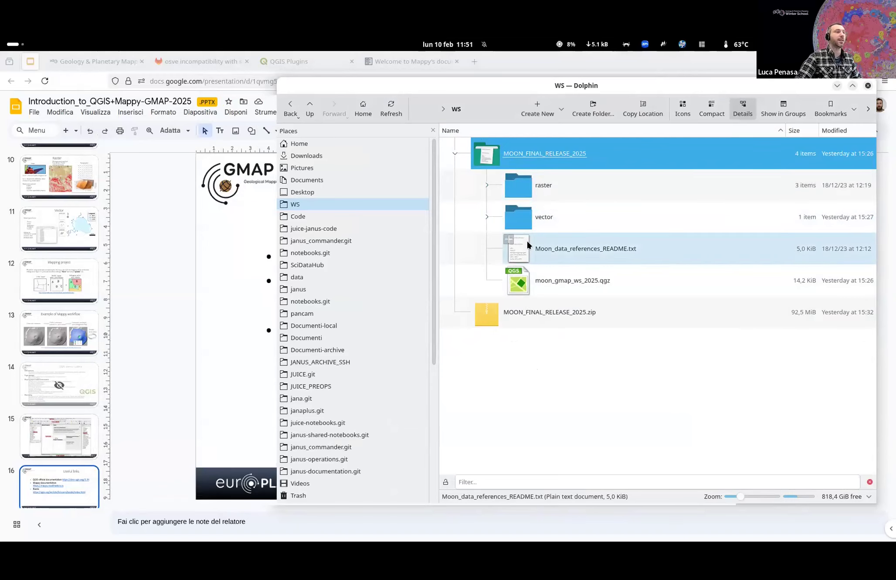
- Collapse the MOON_FINAL_RELEASE_2025 folder and compare it with the MOON_FINAL_RELEASE_2025.zip archive
{"action": "left_click", "coordinate": [521, 334]}
{"action": "left_click", "coordinate": [485, 157]}
{"action": "left_click", "coordinate": [453, 152]}
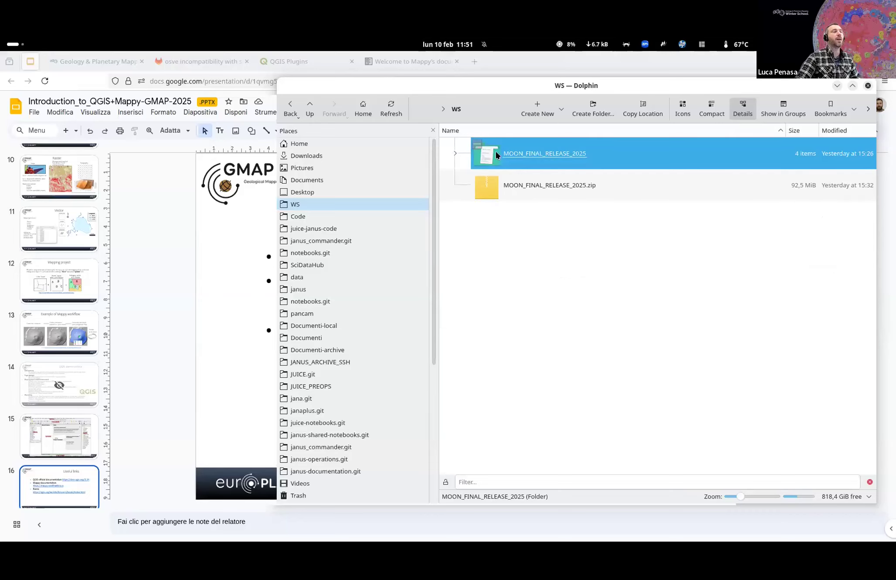
{"action": "left_click", "coordinate": [499, 184]}
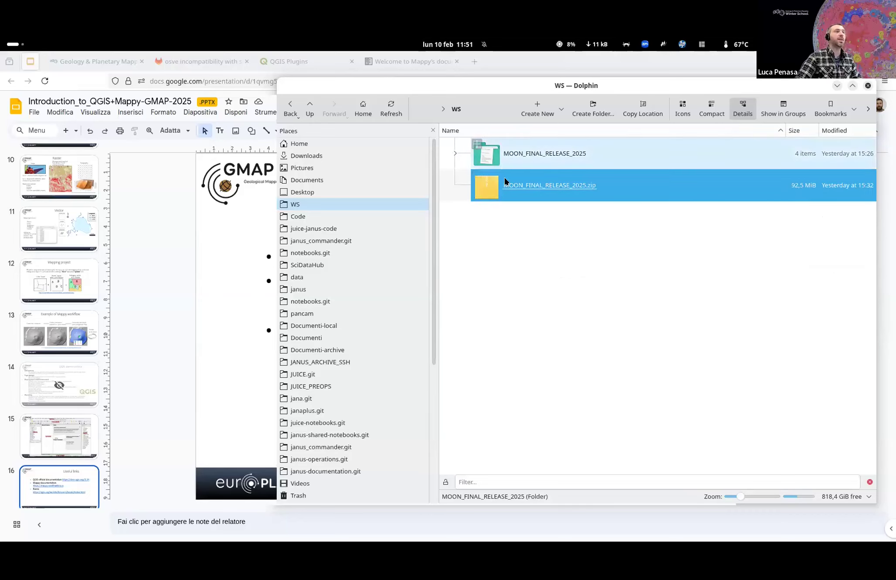
{"action": "left_click", "coordinate": [504, 228]}
{"action": "left_click", "coordinate": [531, 192]}
{"action": "left_click", "coordinate": [525, 233]}
{"action": "left_click", "coordinate": [512, 190]}
- Open the prepared moon_gmap_ws_2025.qgz project from the release folder in a maximized QGIS window and dismiss the transform warning
{"action": "left_click", "coordinate": [455, 153]}
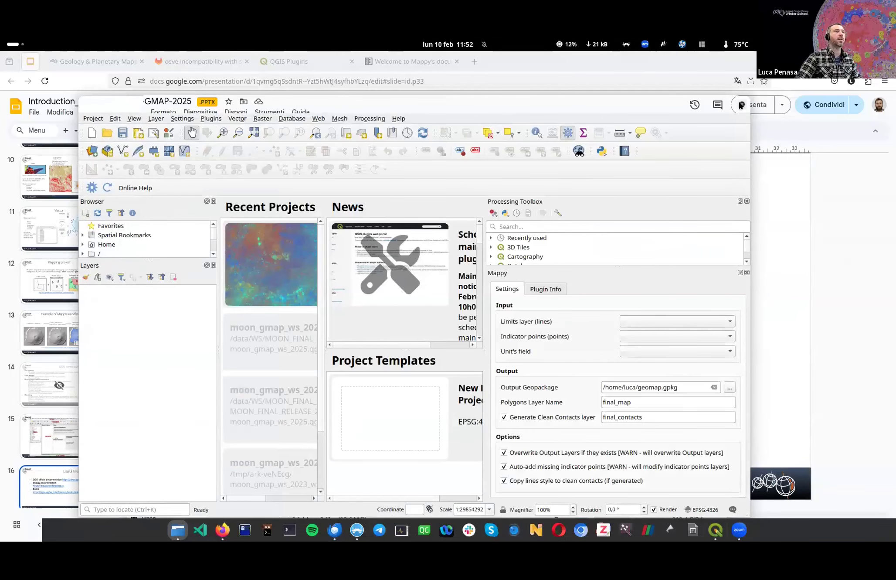
{"action": "left_click", "coordinate": [741, 105]}
{"action": "left_click", "coordinate": [425, 303]}
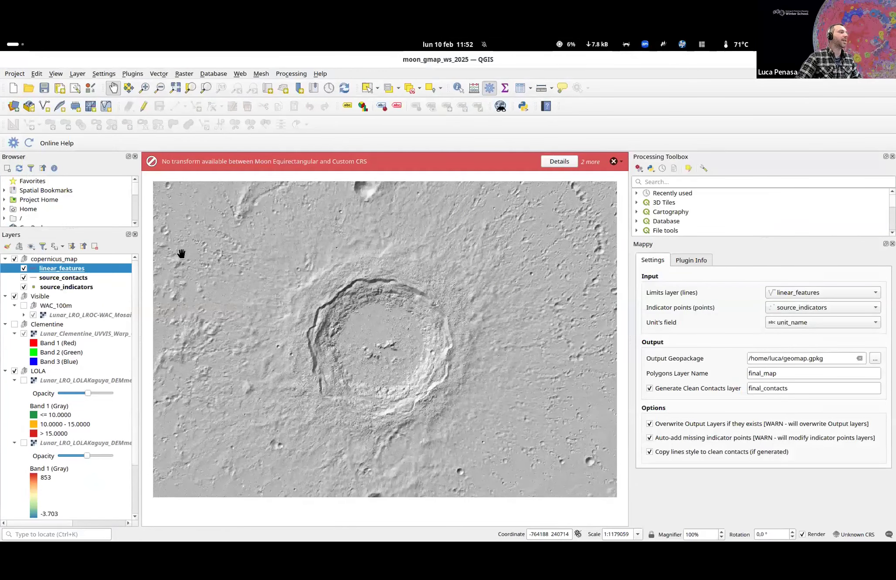
{"action": "left_click", "coordinate": [614, 162]}
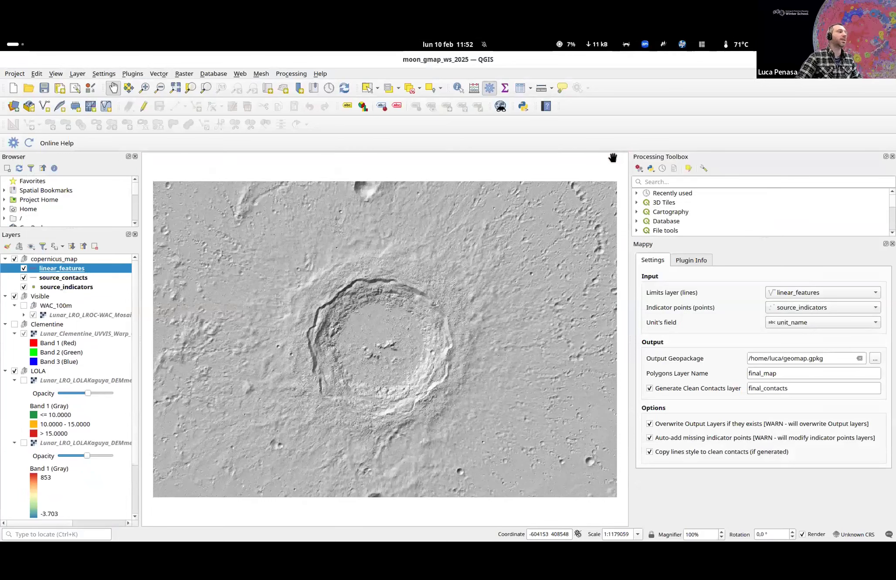
- Reposition the crater map slightly on the canvas and widen the Browser and Layers panels
{"action": "left_click_drag", "start_coordinate": [336, 338], "coordinate": [342, 328]}
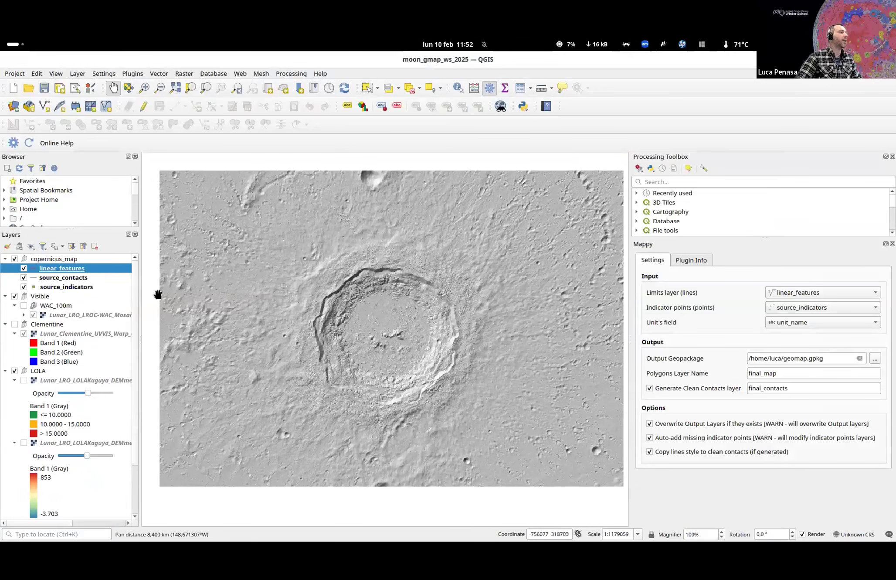
{"action": "mouse_move", "coordinate": [138, 289]}
{"action": "left_mouse_down"}
{"action": "mouse_move", "coordinate": [153, 292]}
{"action": "mouse_move", "coordinate": [145, 292]}
{"action": "left_mouse_up"}
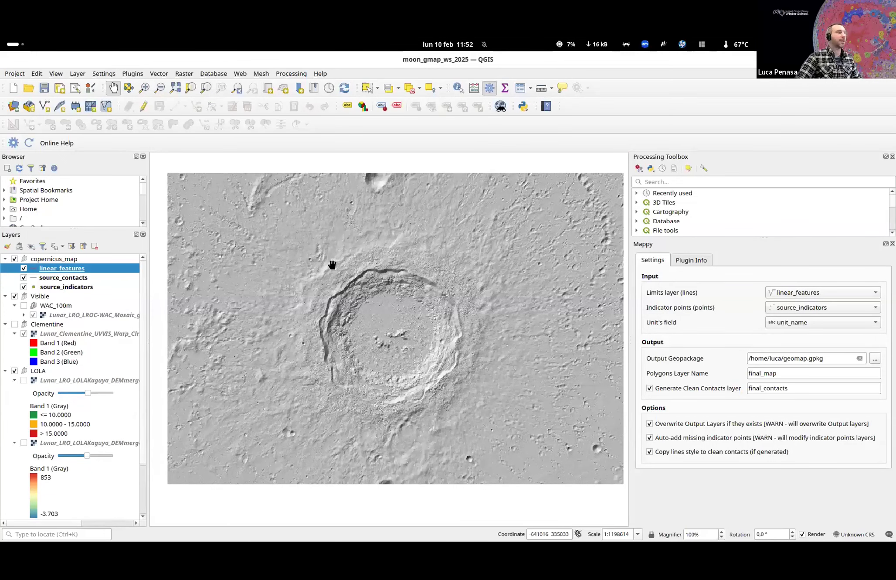
{"action": "left_click", "coordinate": [133, 75]}
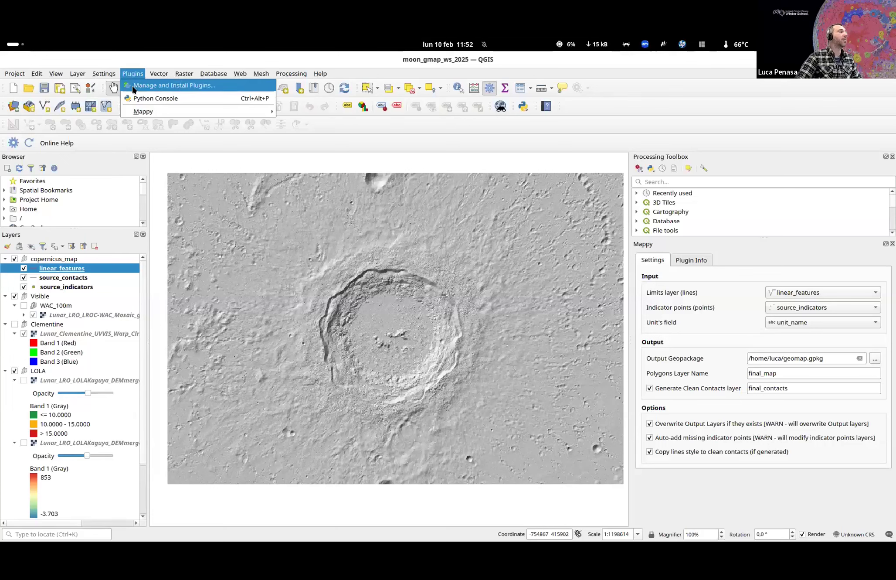
{"action": "mouse_move", "coordinate": [137, 113]}
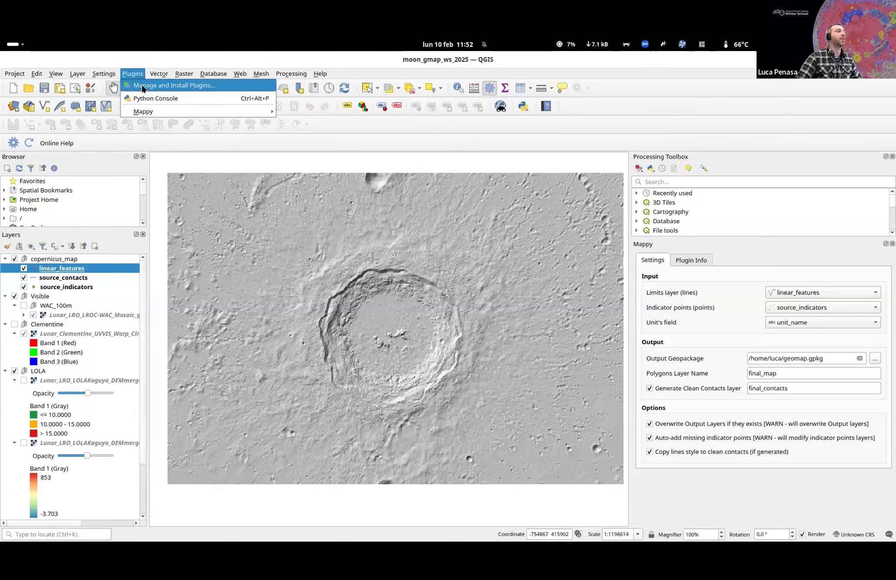
{"action": "left_click", "coordinate": [143, 89]}
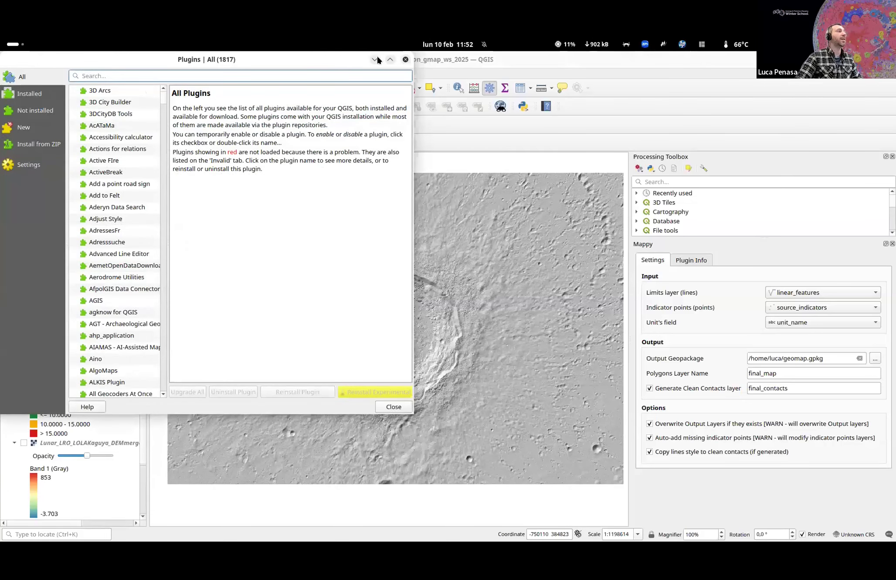
{"action": "left_click", "coordinate": [405, 60]}
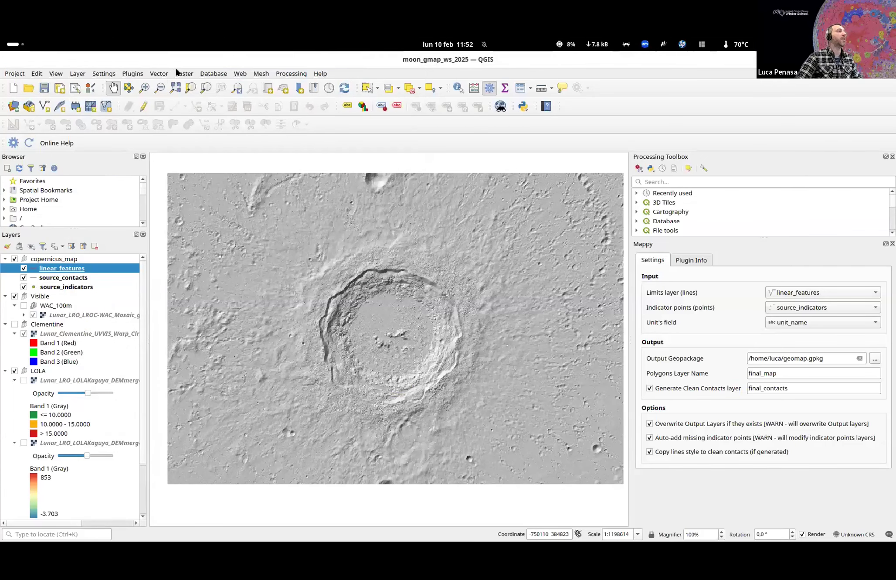
- Open the plugin manager, move its window over the map canvas, and browse the list of all plugins
{"action": "left_click", "coordinate": [131, 74]}
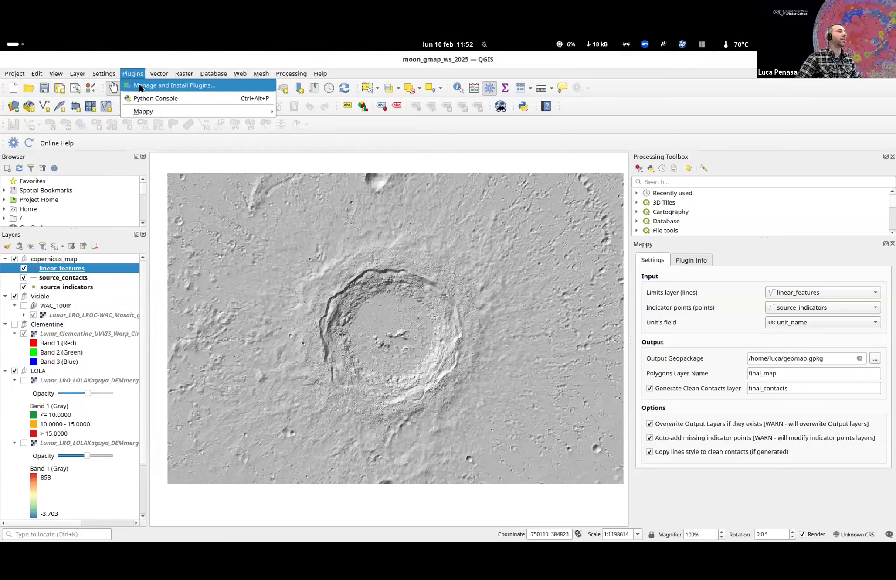
{"action": "left_click", "coordinate": [140, 86]}
{"action": "left_click_drag", "start_coordinate": [184, 63], "coordinate": [420, 103]}
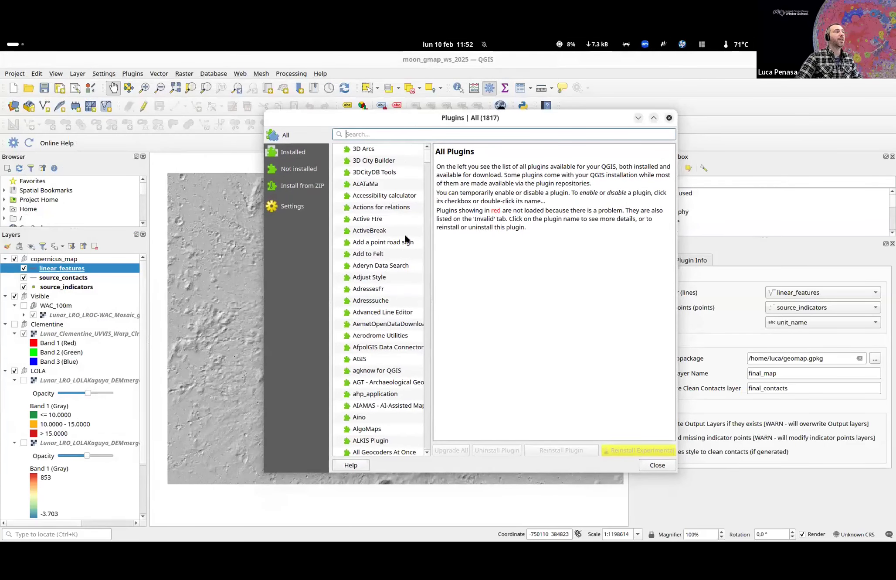
{"action": "scroll", "coordinate": [390, 186], "scroll_direction": "down", "scroll_amount": 20}
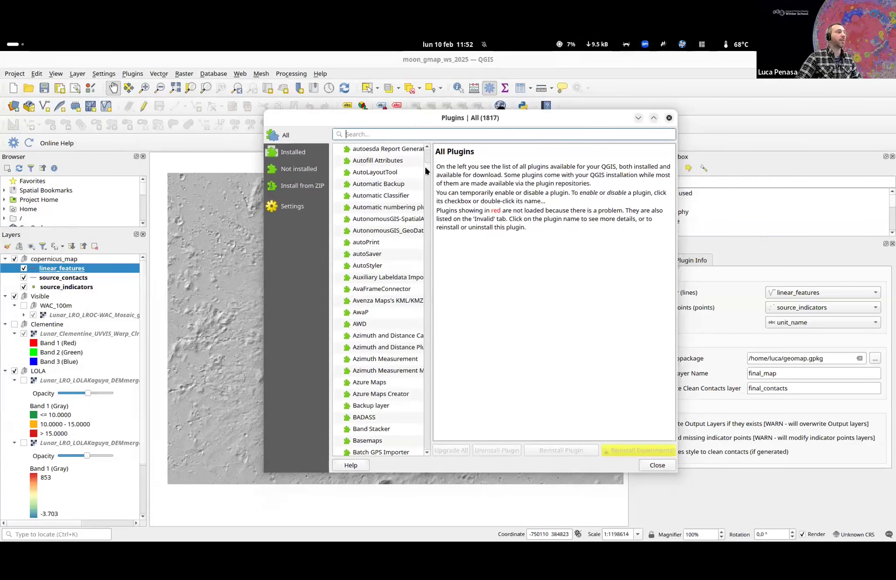
{"action": "left_click_drag", "start_coordinate": [426, 168], "coordinate": [423, 152]}
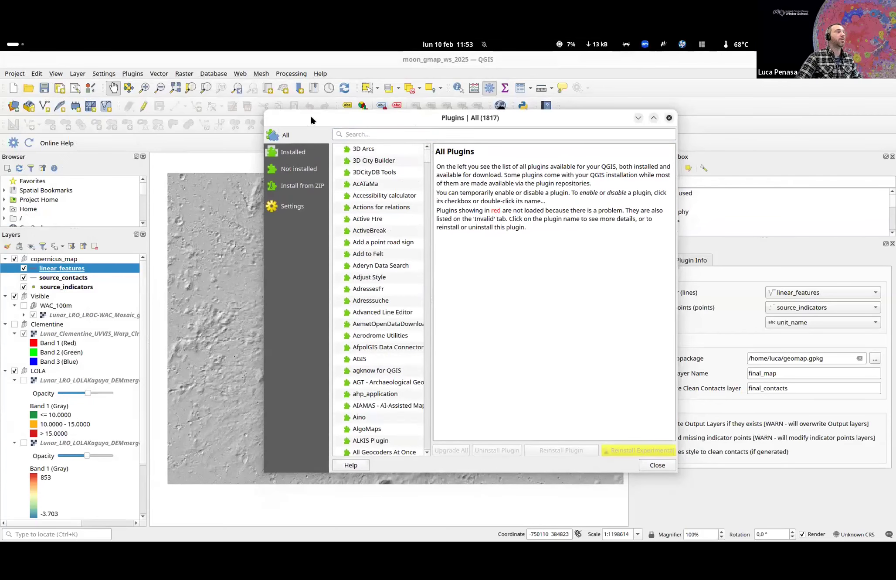
{"action": "left_click_drag", "start_coordinate": [311, 117], "coordinate": [278, 117]}
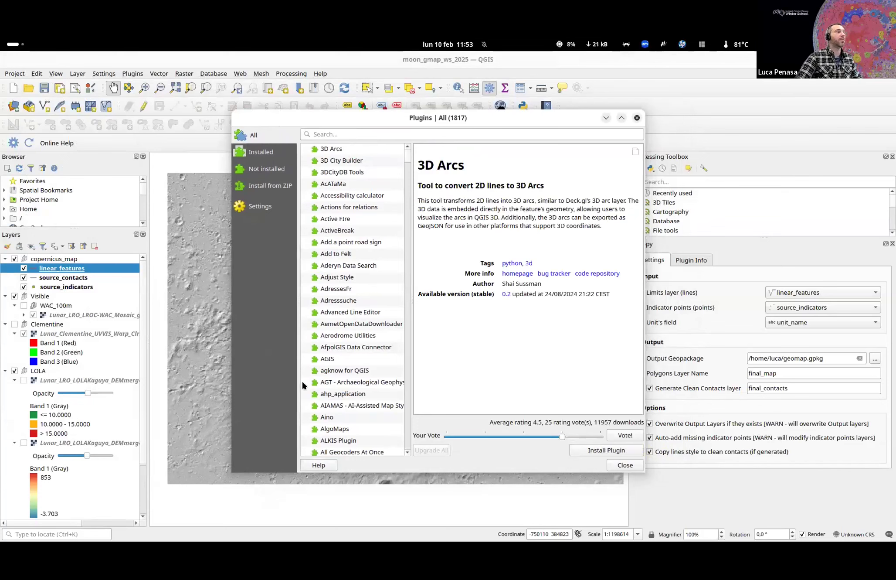
- Look up the mappy plugin, clear the search, and review the plugin manager's setting for showing experimental plugins
{"action": "left_click", "coordinate": [336, 132]}
{"action": "type", "text": "mappy"}
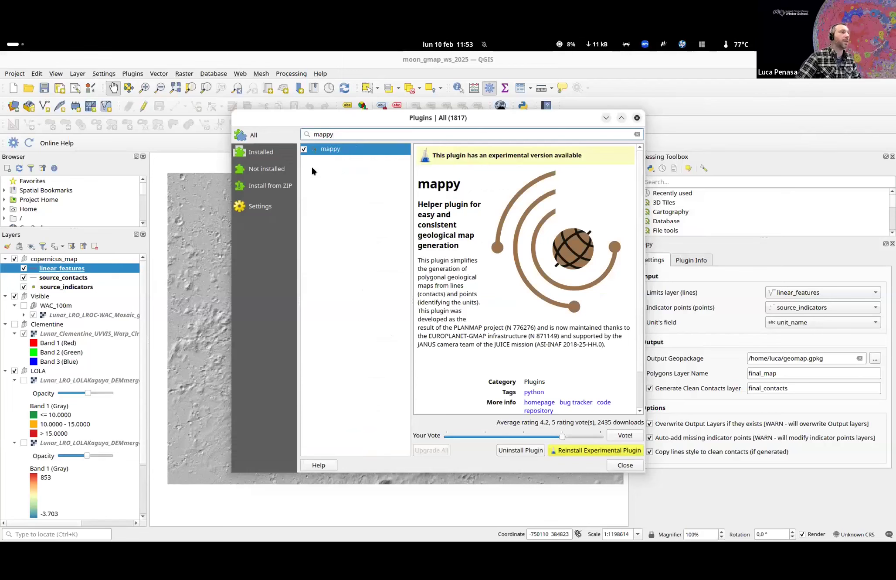
{"action": "double_click", "coordinate": [345, 132]}
{"action": "key", "text": "BackSpace"}
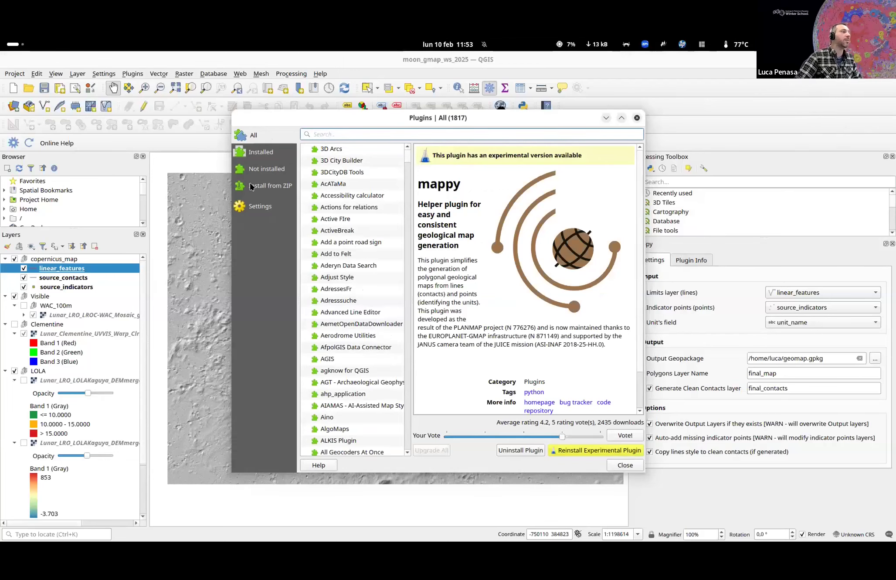
{"action": "left_click", "coordinate": [257, 208]}
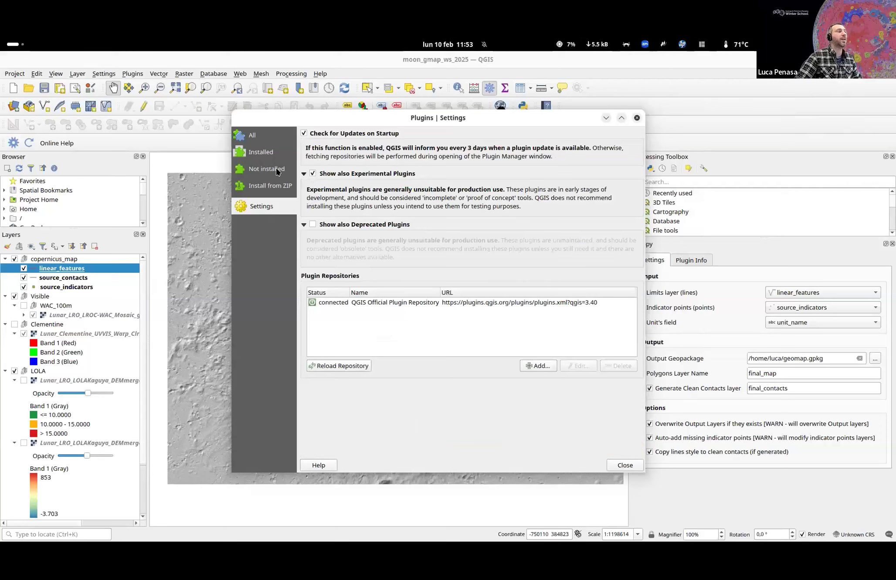
- Find mappy among all plugins and reinstall its experimental version
{"action": "left_click", "coordinate": [262, 134]}
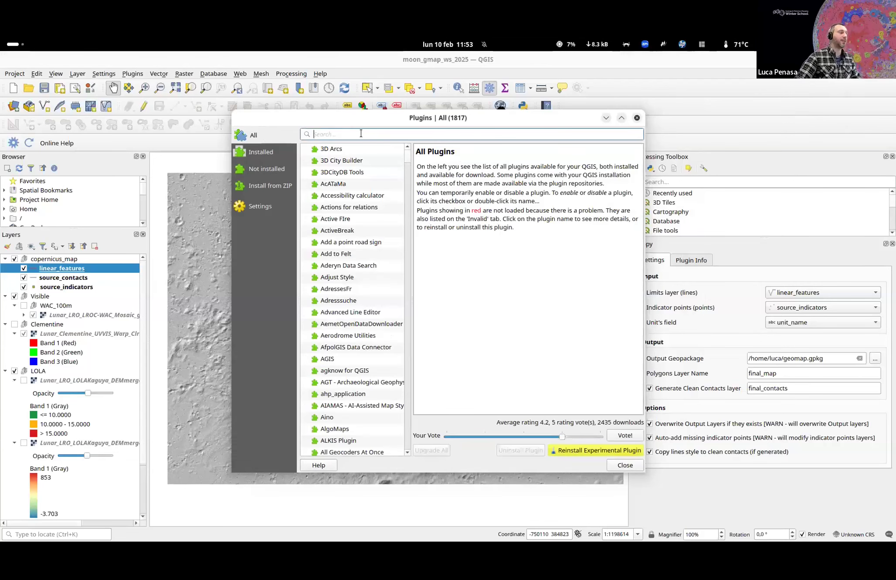
{"action": "type", "text": "map"}
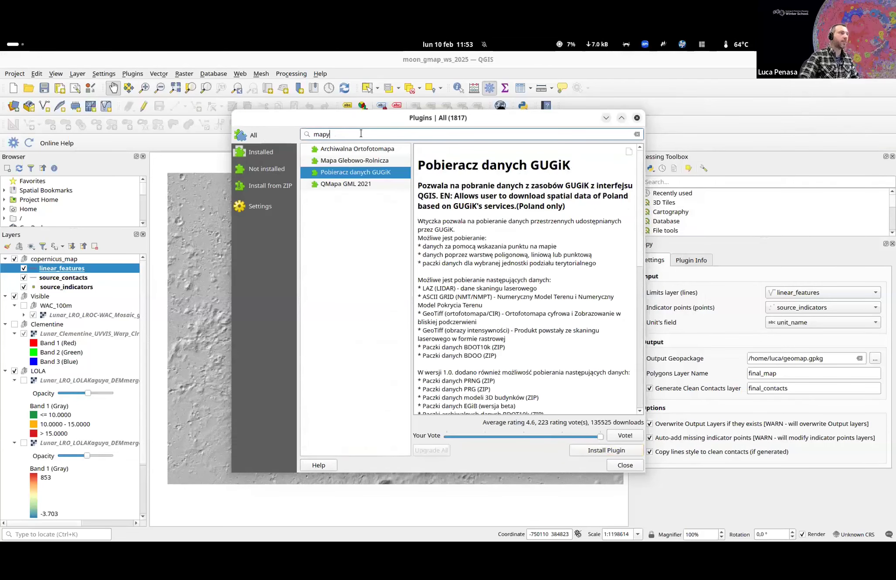
{"action": "type", "text": "py"}
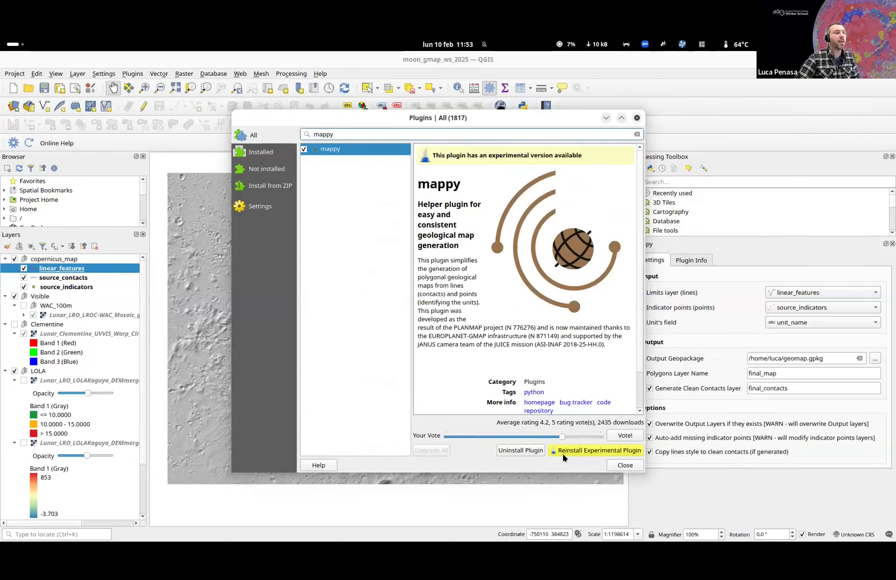
{"action": "left_click", "coordinate": [586, 451]}
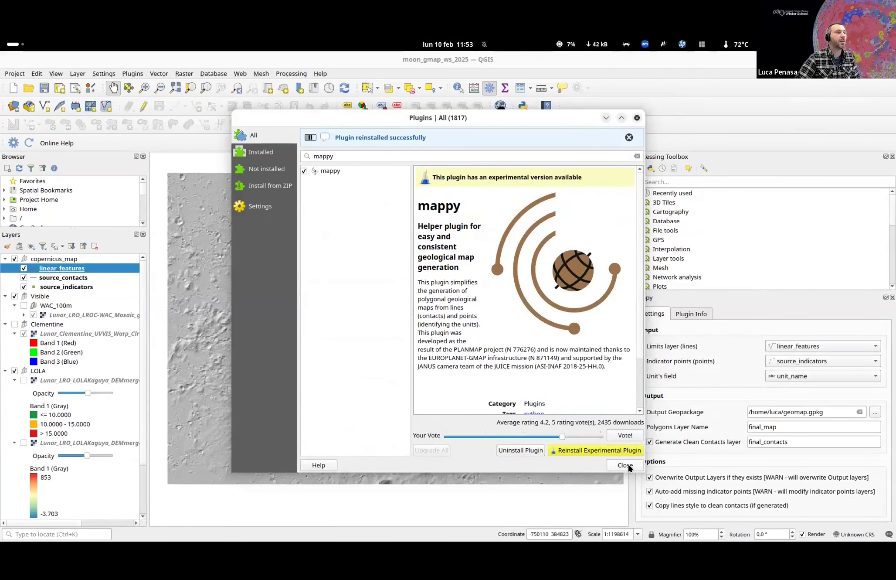
- Switch to Firefox and open the full plugin list on the plugins.qgis.org portal
{"action": "mouse_move", "coordinate": [414, 543]}
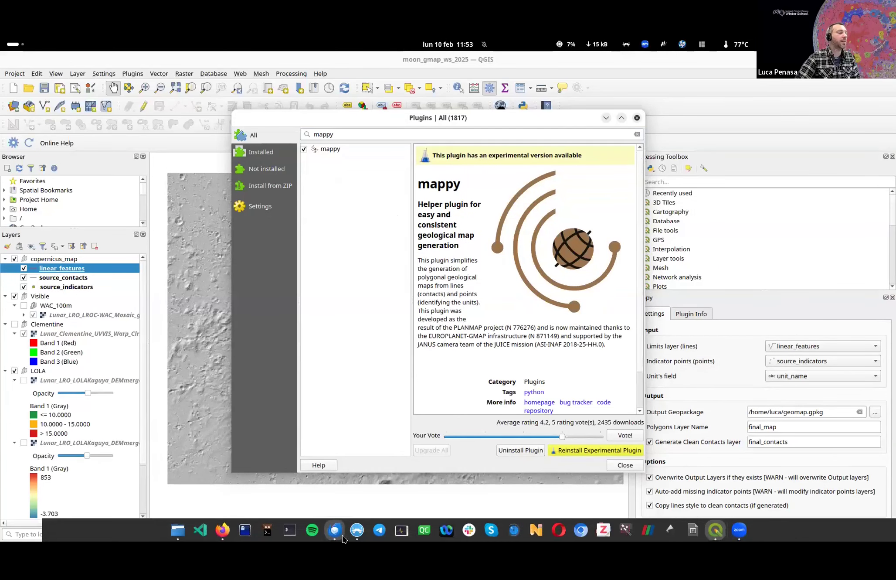
{"action": "left_click", "coordinate": [223, 529]}
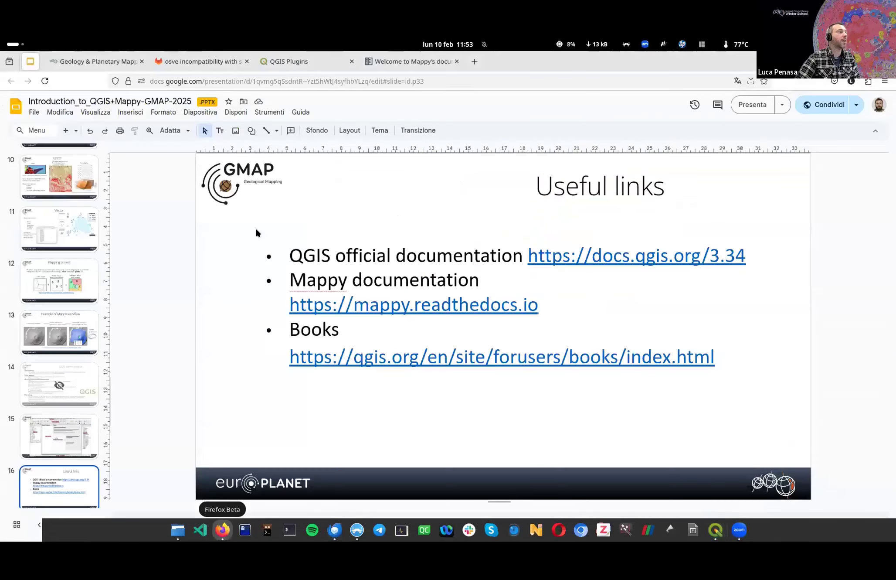
{"action": "left_click", "coordinate": [289, 65]}
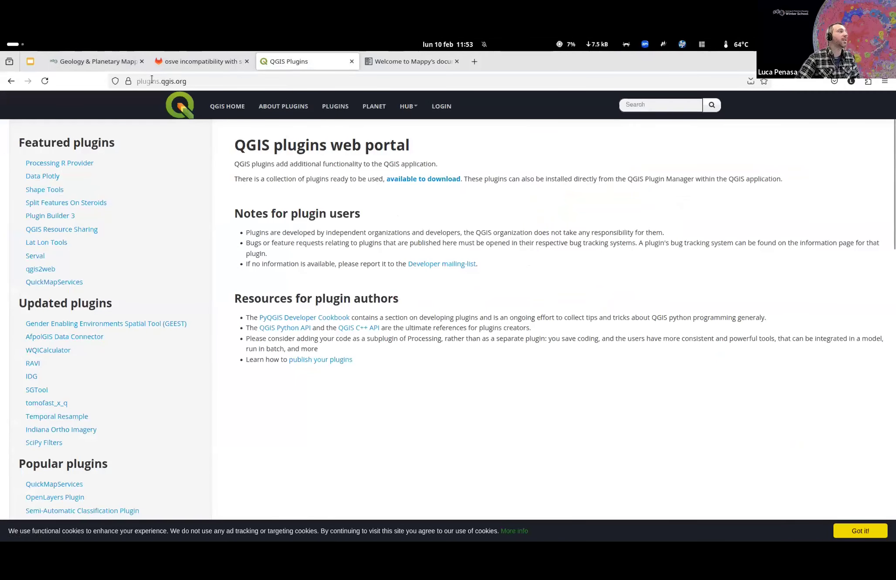
{"action": "left_click", "coordinate": [189, 81]}
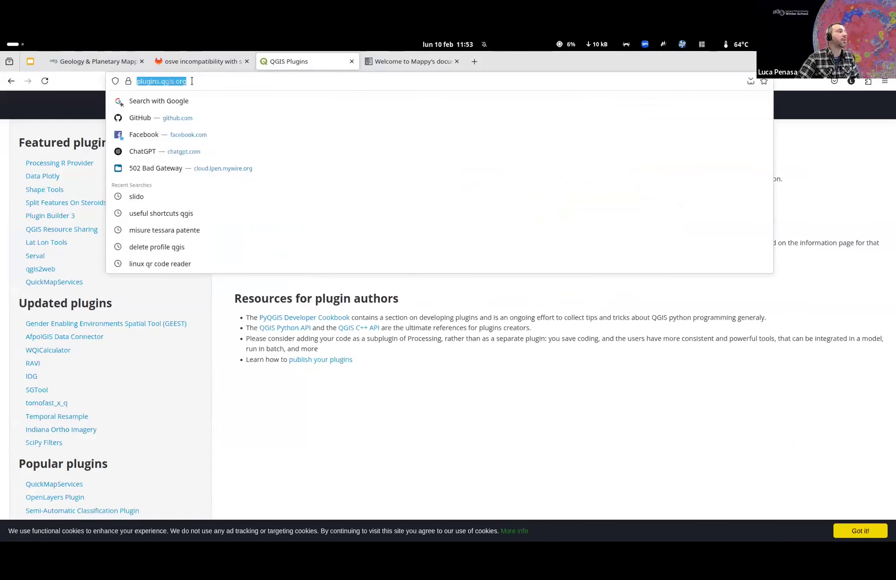
{"action": "key", "text": "Escape"}
{"action": "left_click", "coordinate": [327, 113]}
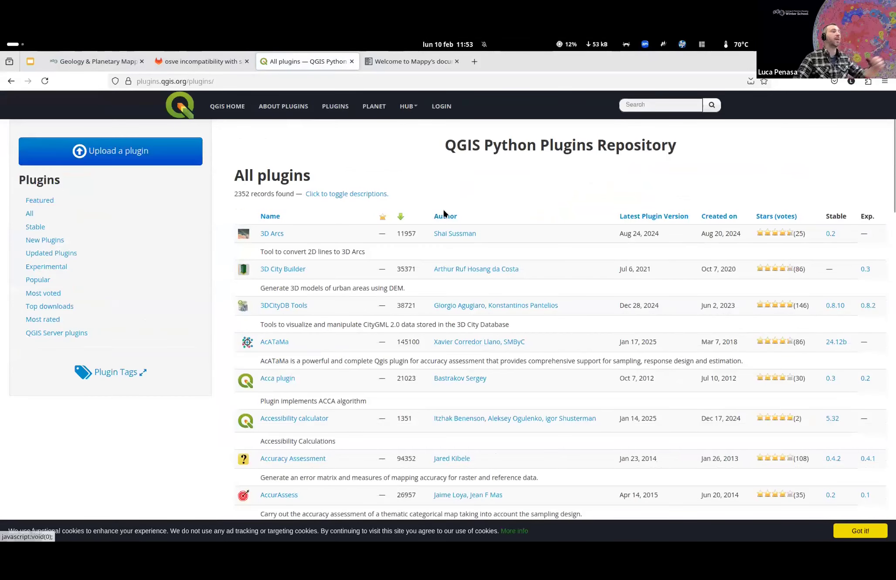
- Sort the plugin repository by downloads in descending order and browse the most downloaded plugins
{"action": "left_click", "coordinate": [400, 217]}
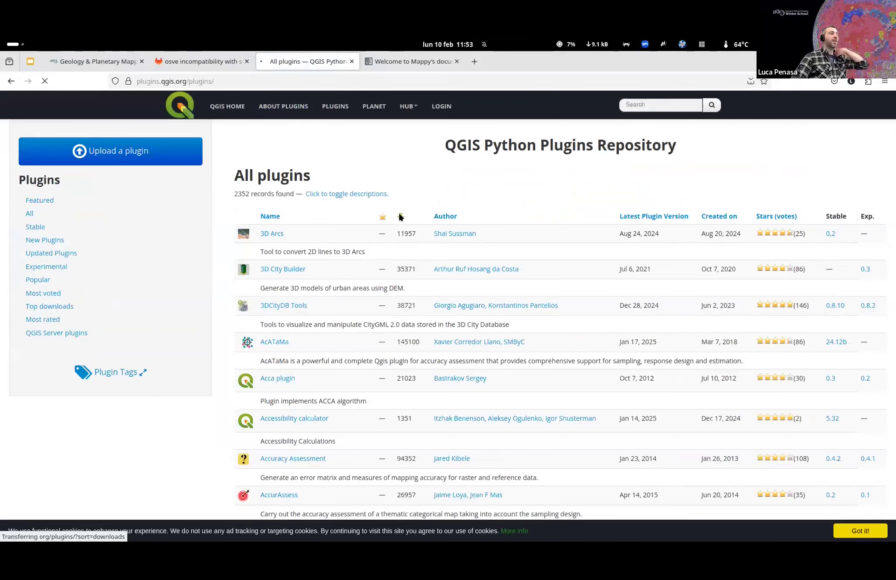
{"action": "left_click", "coordinate": [451, 217]}
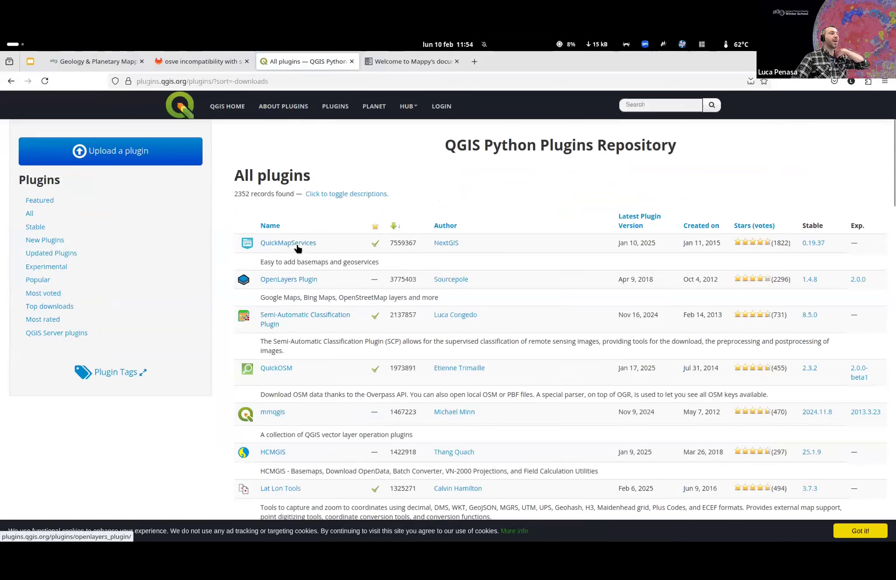
{"action": "scroll", "coordinate": [320, 257], "scroll_direction": "down", "scroll_amount": 5}
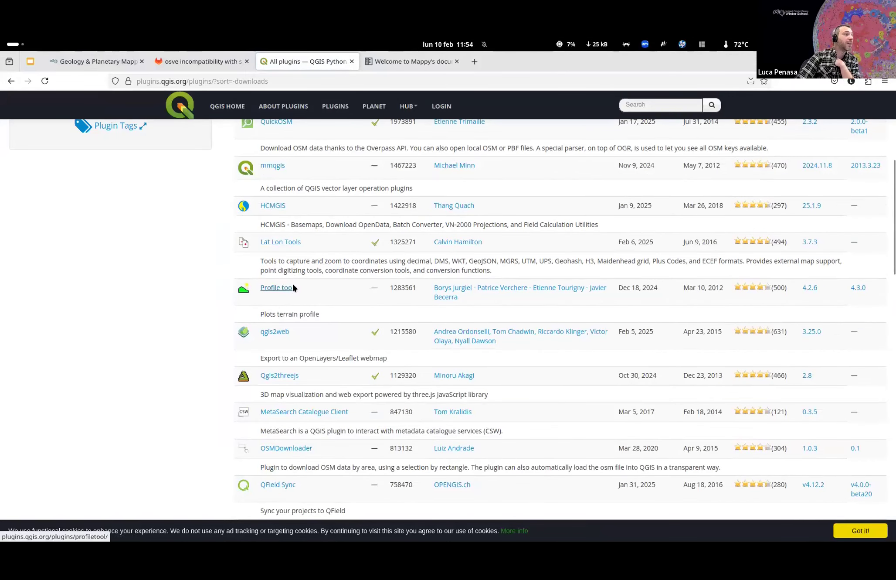
{"action": "scroll", "coordinate": [181, 294], "scroll_direction": "down", "scroll_amount": 5}
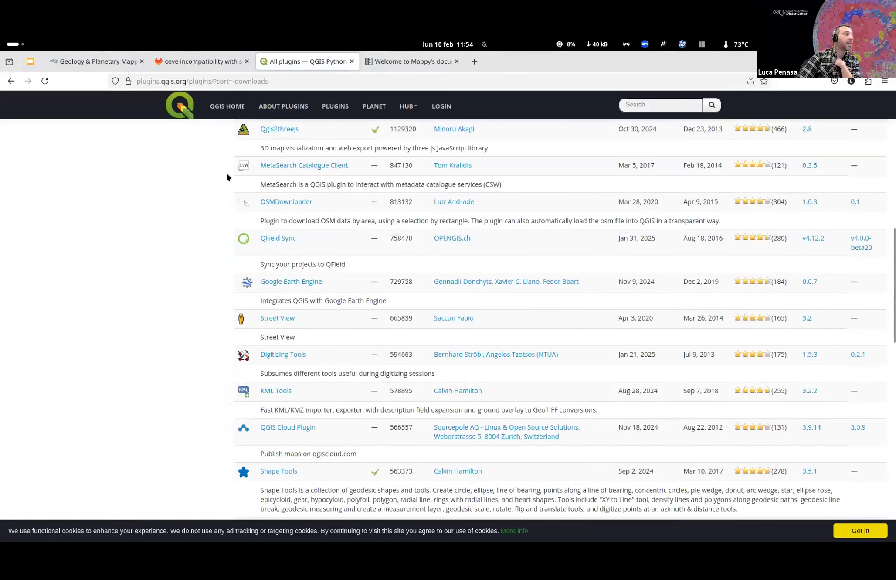
{"action": "scroll", "coordinate": [226, 173], "scroll_direction": "up", "scroll_amount": 15}
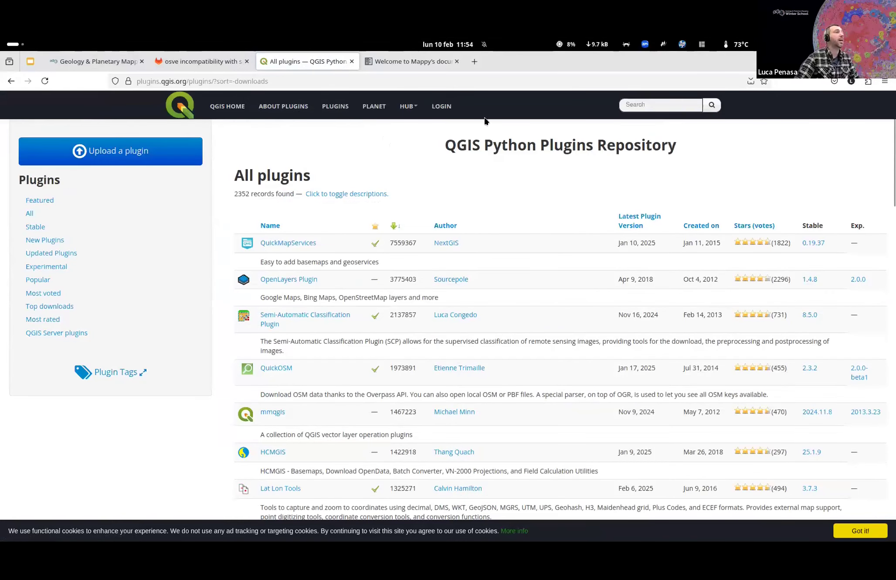
- Search the plugin repository for mappy and view the details on its plugin page
{"action": "left_click", "coordinate": [645, 105]}
{"action": "type", "text": "mappy"}
{"action": "key", "text": "Return"}
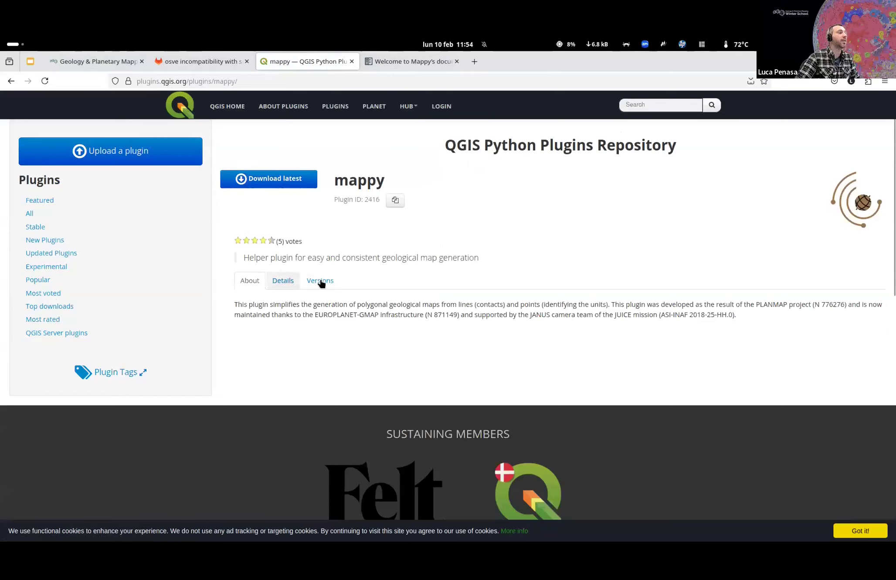
{"action": "left_click", "coordinate": [283, 281]}
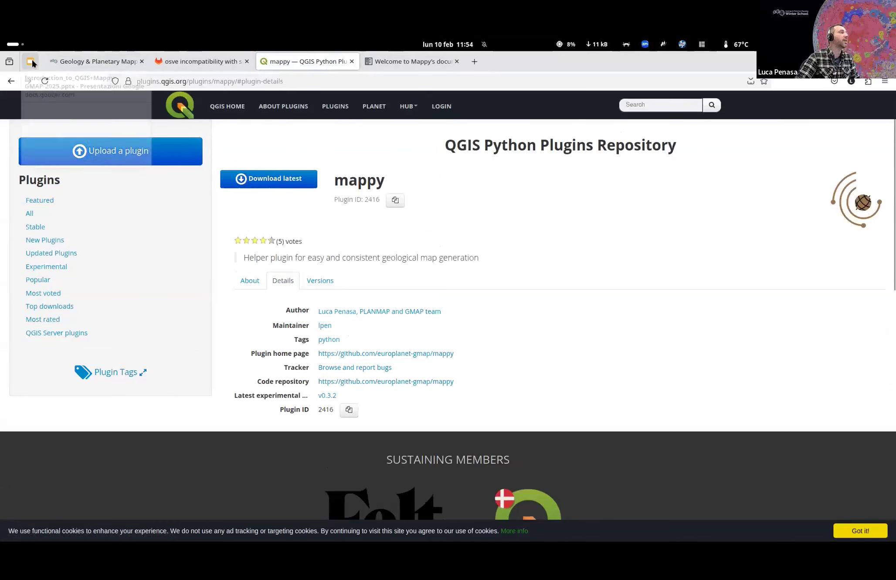
- Return to QGIS and reopen the plugin manager's settings to check that experimental plugins are shown
{"action": "key", "text": "alt+Tab"}
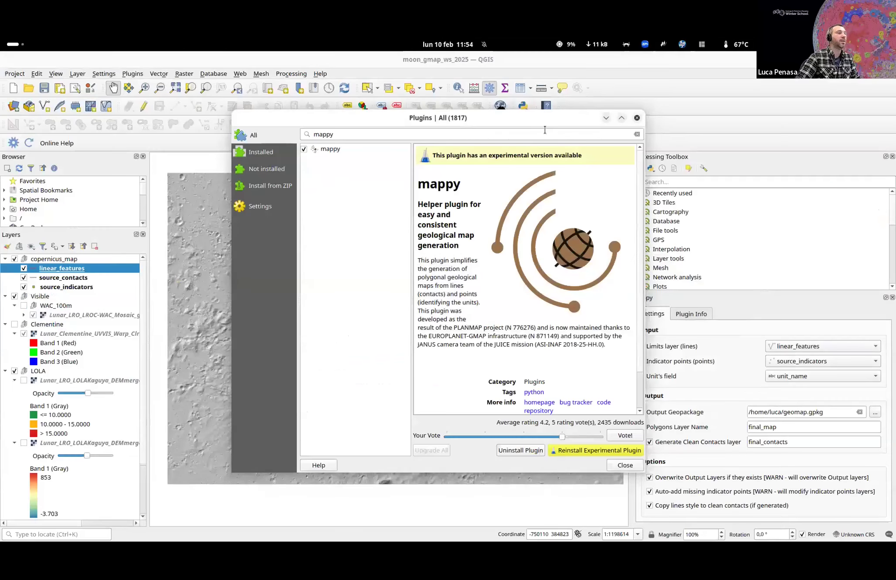
{"action": "key", "text": "Escape"}
{"action": "left_click", "coordinate": [105, 73]}
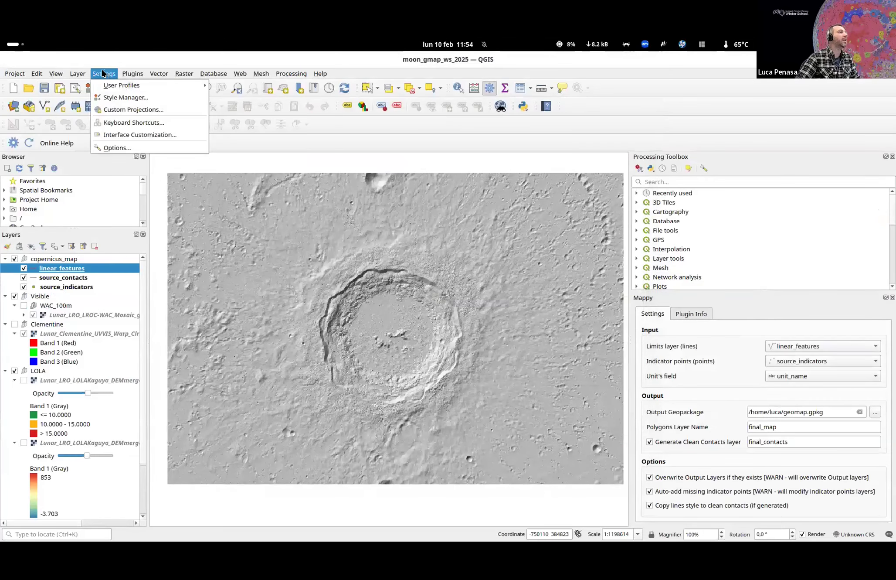
{"action": "mouse_move", "coordinate": [133, 74]}
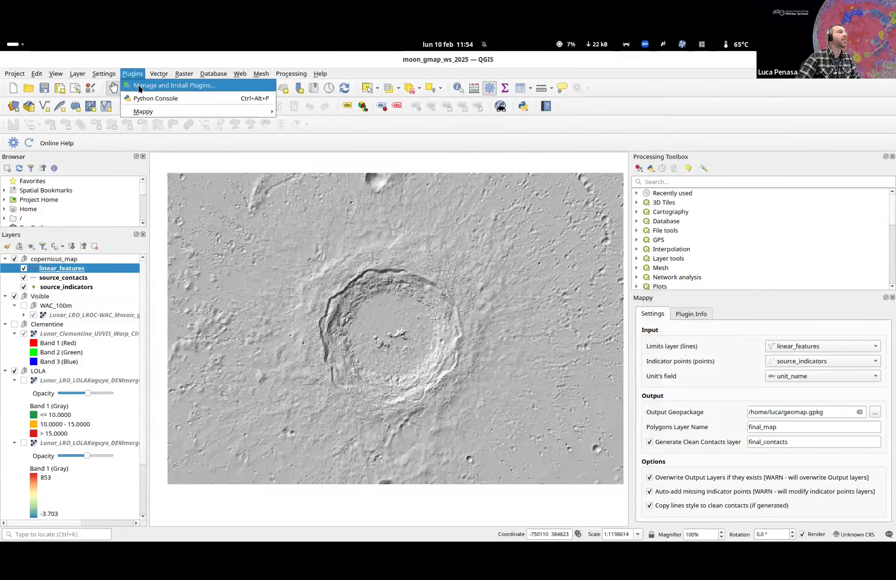
{"action": "left_click", "coordinate": [139, 86]}
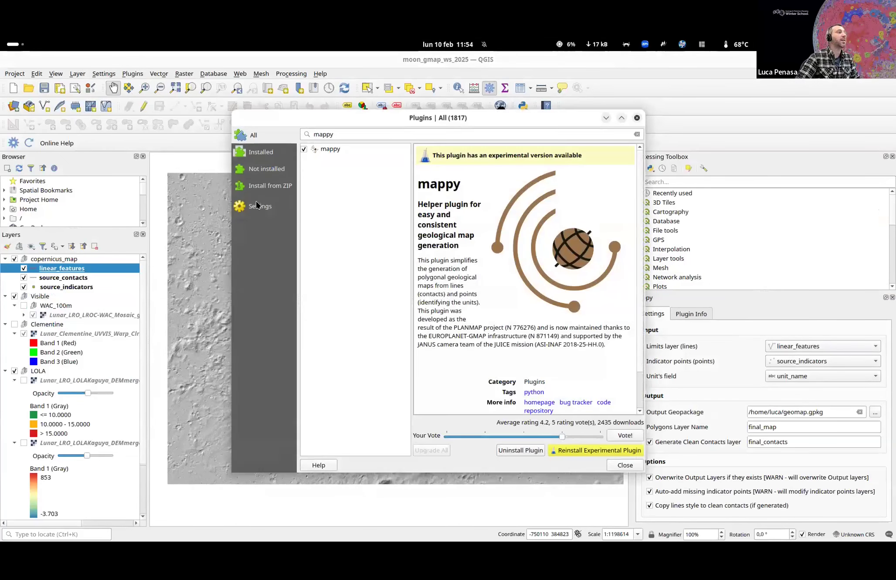
{"action": "left_click", "coordinate": [265, 206]}
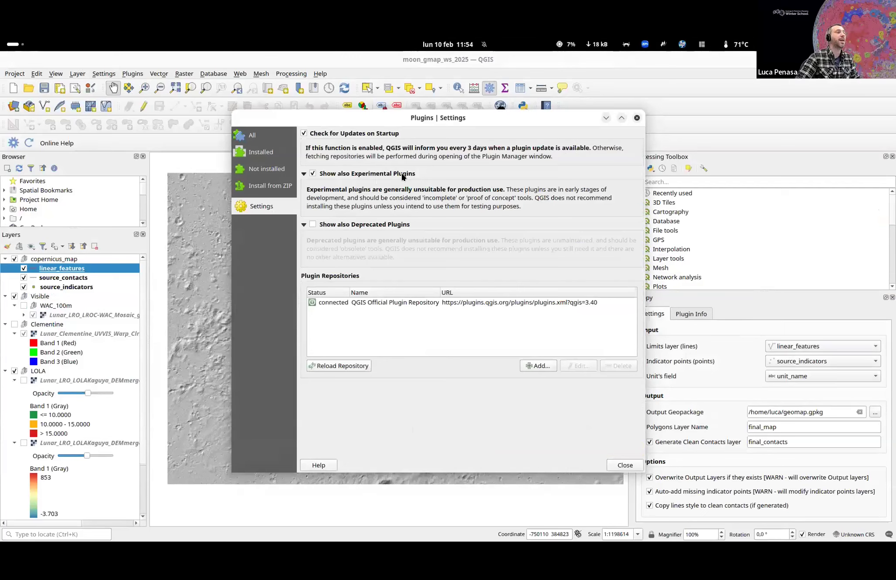
- Check the mappy entry in the list of all plugins and close the plugin manager
{"action": "left_click", "coordinate": [256, 136]}
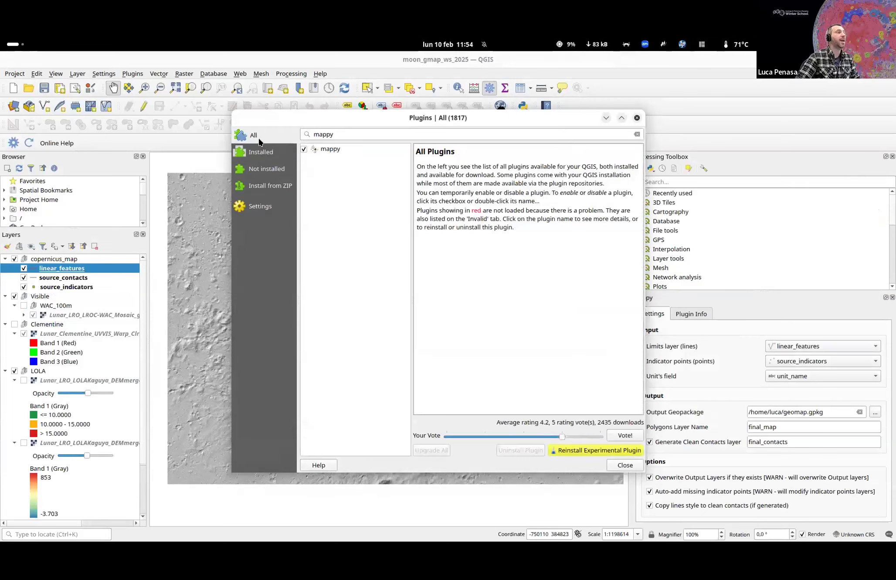
{"action": "left_click", "coordinate": [355, 134]}
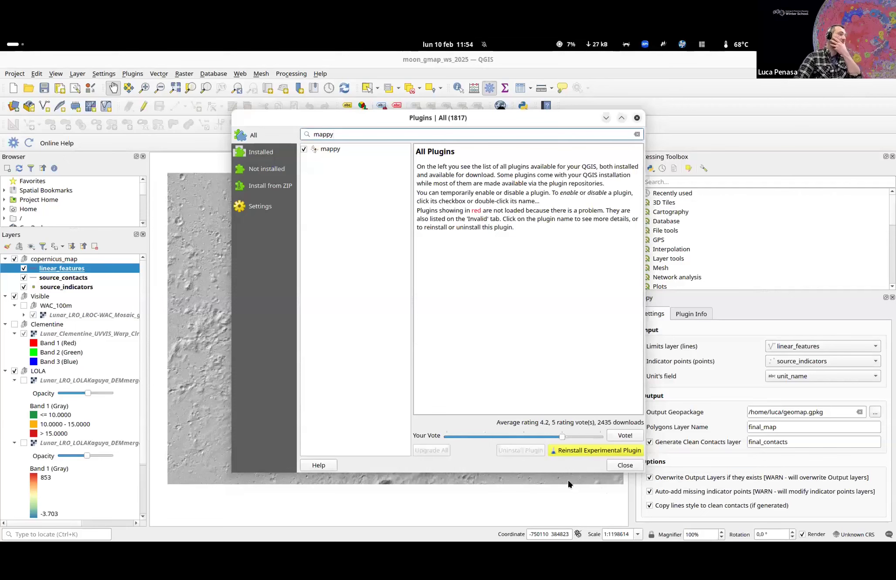
{"action": "left_click", "coordinate": [625, 464]}
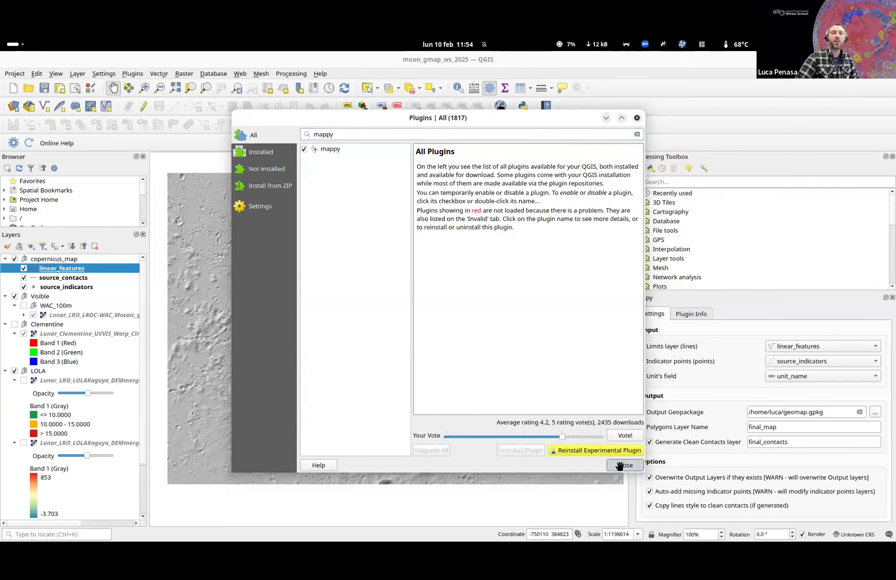
- Zoom the map in on the large crater so that its whole rim fills the view
{"action": "left_click_drag", "start_coordinate": [347, 299], "coordinate": [383, 270]}
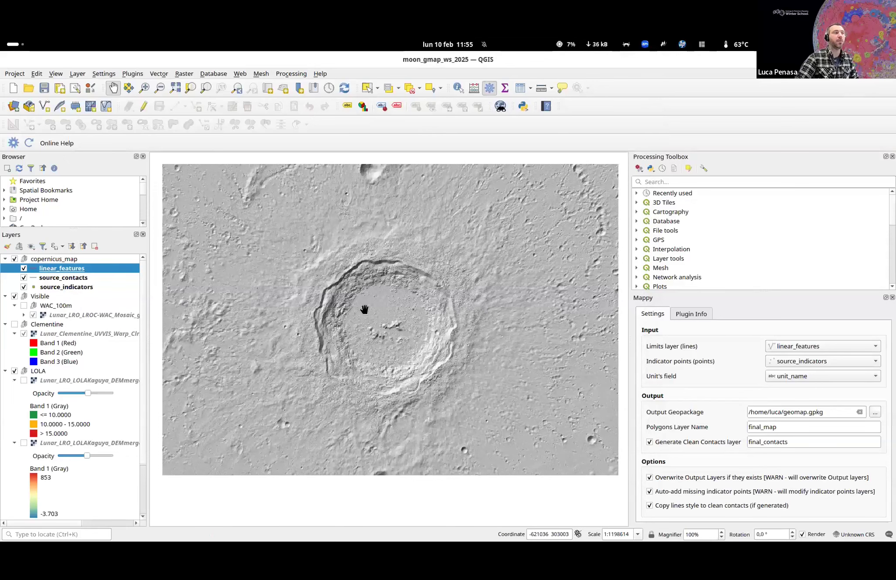
{"action": "scroll", "coordinate": [365, 309], "scroll_direction": "up", "scroll_amount": 1}
{"action": "left_click_drag", "start_coordinate": [358, 299], "coordinate": [350, 298]}
{"action": "left_click_drag", "start_coordinate": [429, 243], "coordinate": [424, 243]}
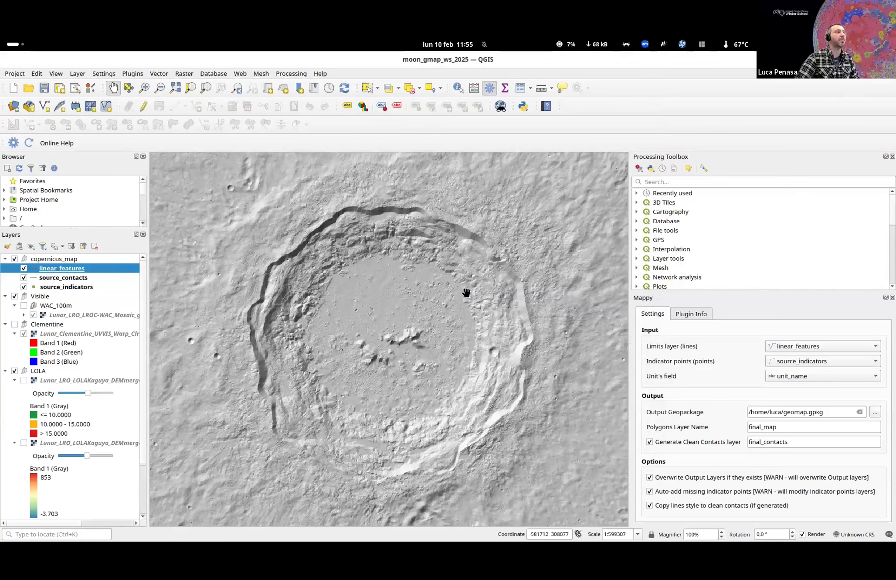
{"action": "left_click_drag", "start_coordinate": [379, 298], "coordinate": [381, 297]}
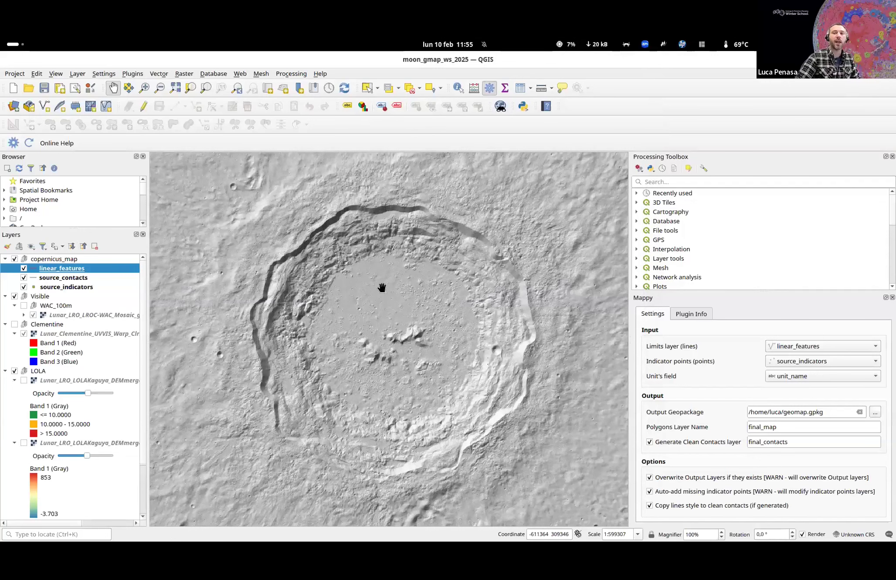
{"action": "left_click_drag", "start_coordinate": [407, 310], "coordinate": [408, 303]}
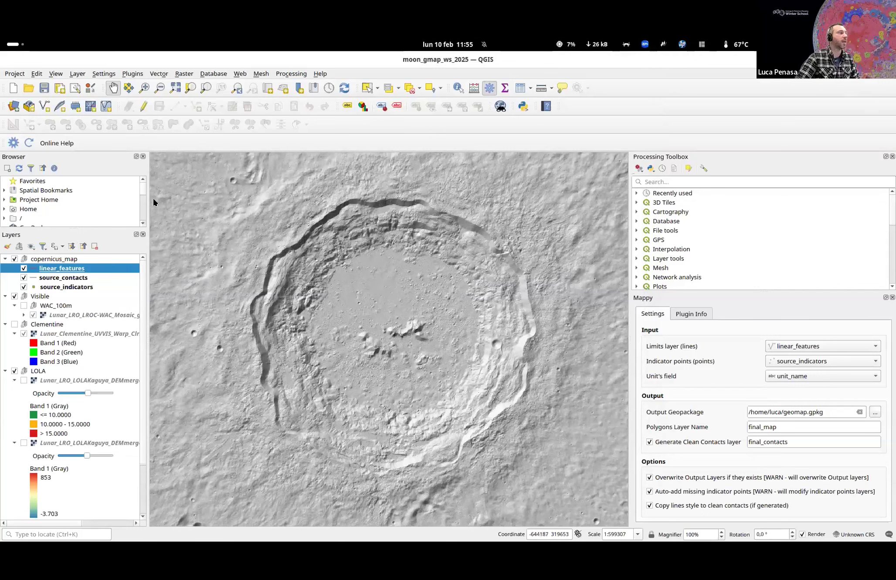
{"action": "left_click", "coordinate": [54, 277]}
{"action": "left_click", "coordinate": [50, 268]}
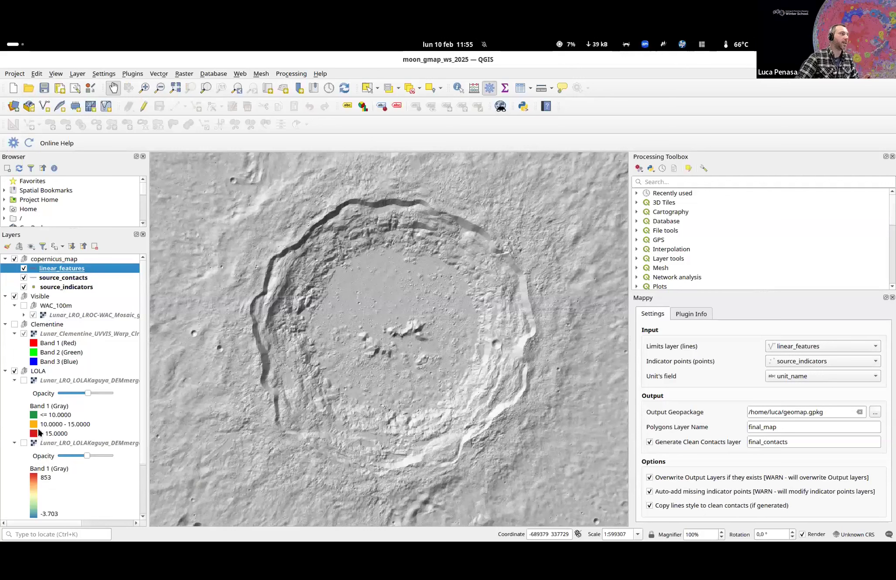
{"action": "left_click", "coordinate": [61, 277]}
{"action": "left_click", "coordinate": [64, 287]}
{"action": "left_click", "coordinate": [57, 279]}
{"action": "left_click", "coordinate": [35, 268]}
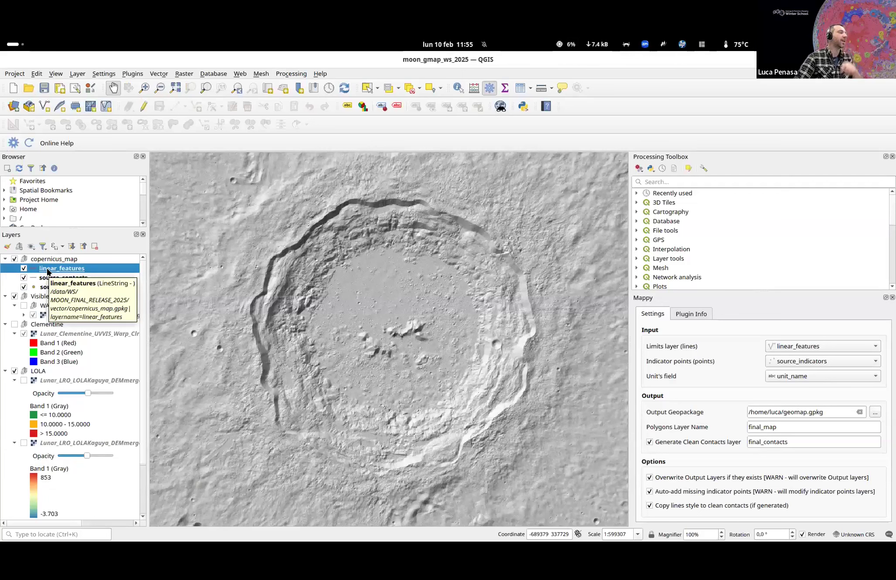
{"action": "right_click", "coordinate": [48, 270]}
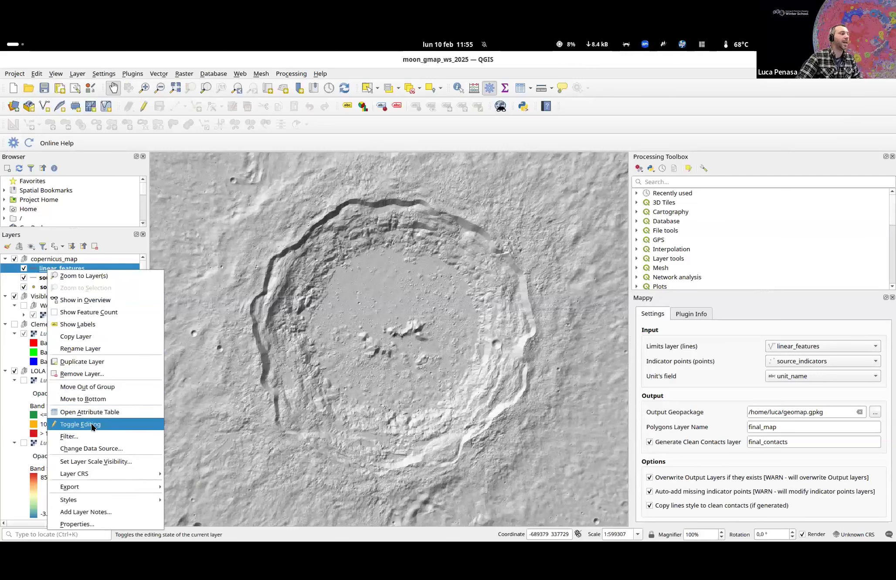
{"action": "left_click", "coordinate": [271, 279]}
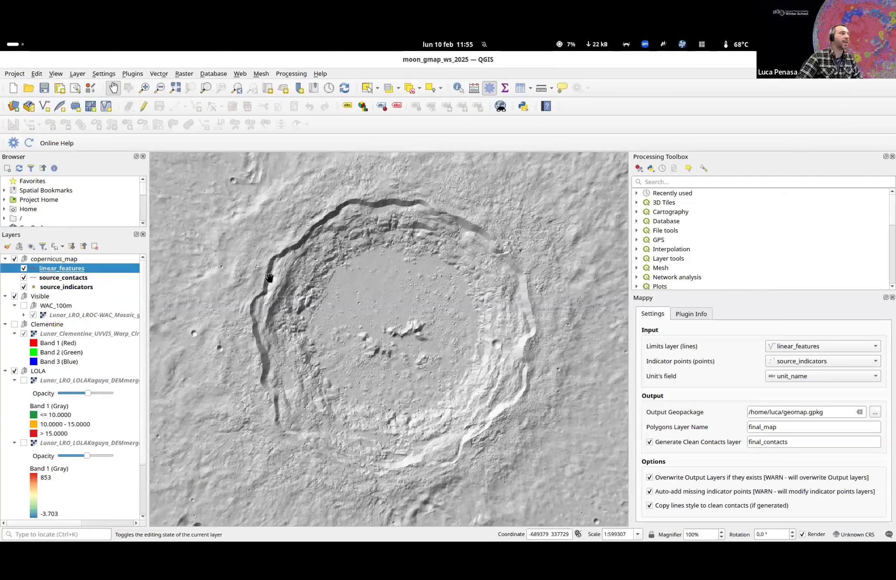
{"action": "left_click", "coordinate": [143, 105]}
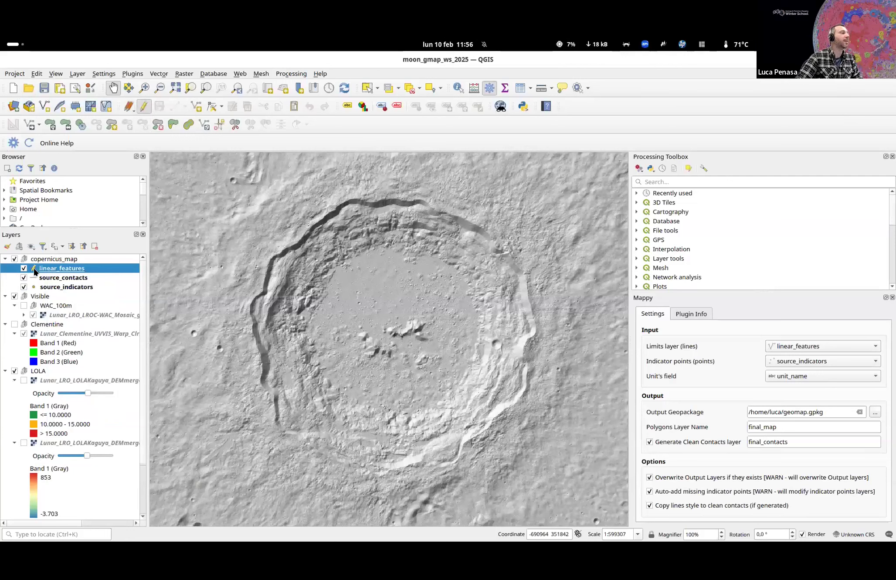
{"action": "left_click", "coordinate": [144, 106]}
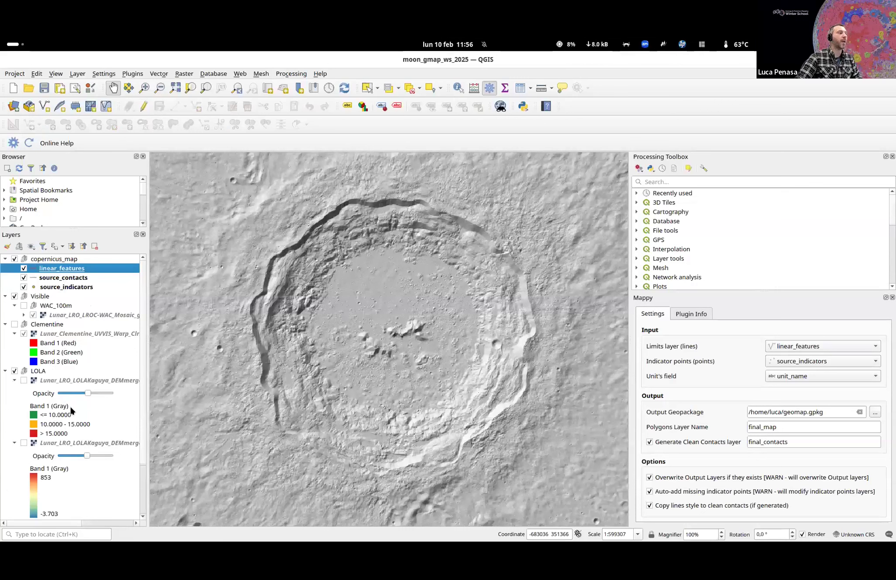
- Switch the linear_features layer to editing mode and activate the tool for adding a line feature
{"action": "left_click", "coordinate": [51, 278]}
{"action": "left_click", "coordinate": [56, 269]}
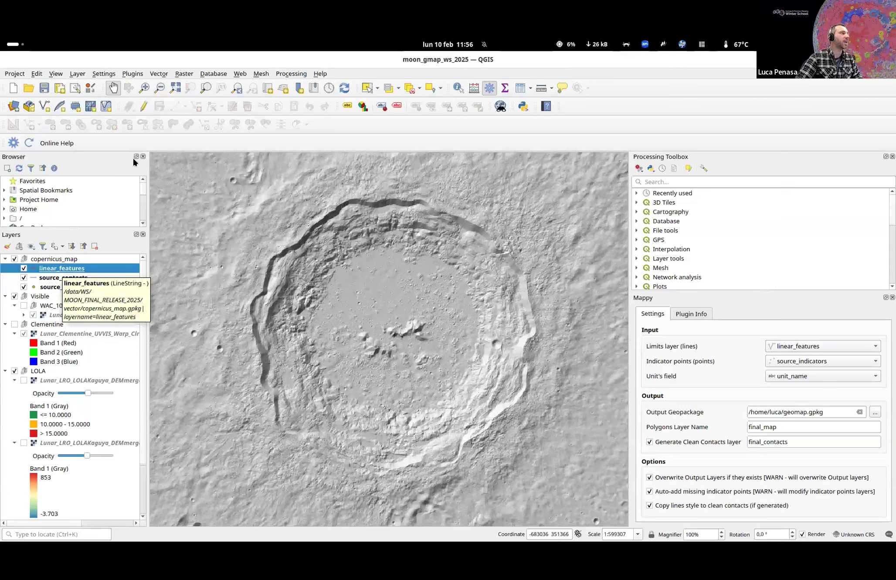
{"action": "left_click", "coordinate": [144, 107]}
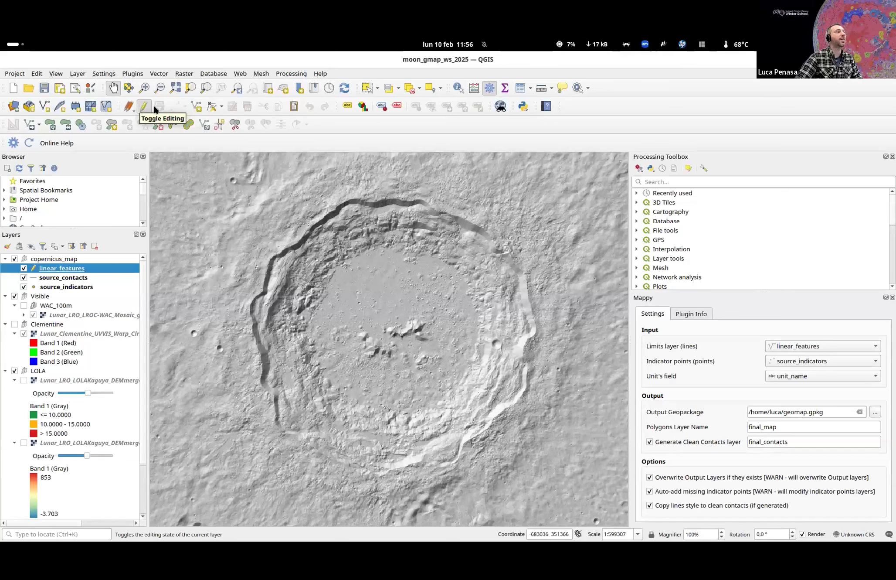
{"action": "left_click", "coordinate": [192, 109]}
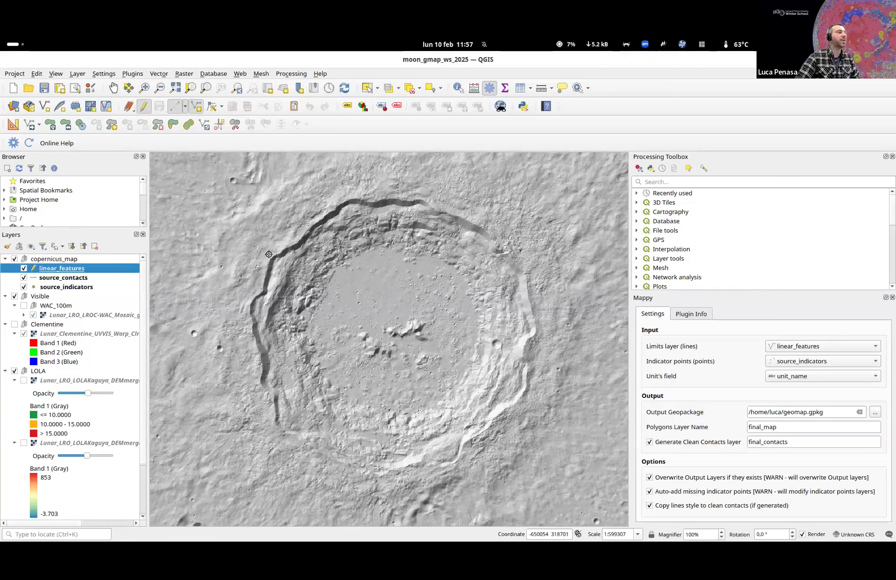
- Digitize a line in linear_features around the whole crater rim, ending it near its starting point on the northwestern rim
{"action": "scroll", "coordinate": [269, 254], "scroll_direction": "up", "scroll_amount": 1}
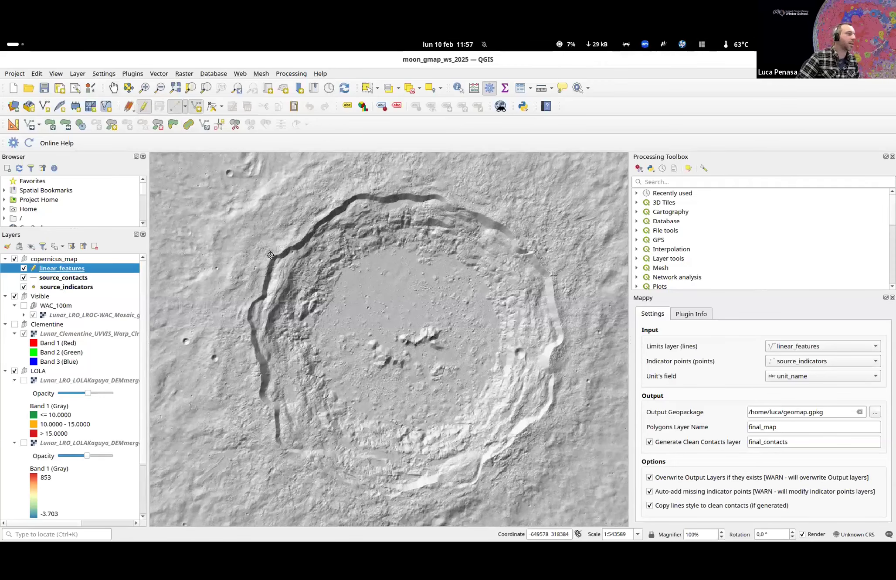
{"action": "scroll", "coordinate": [270, 254], "scroll_direction": "up", "scroll_amount": 10}
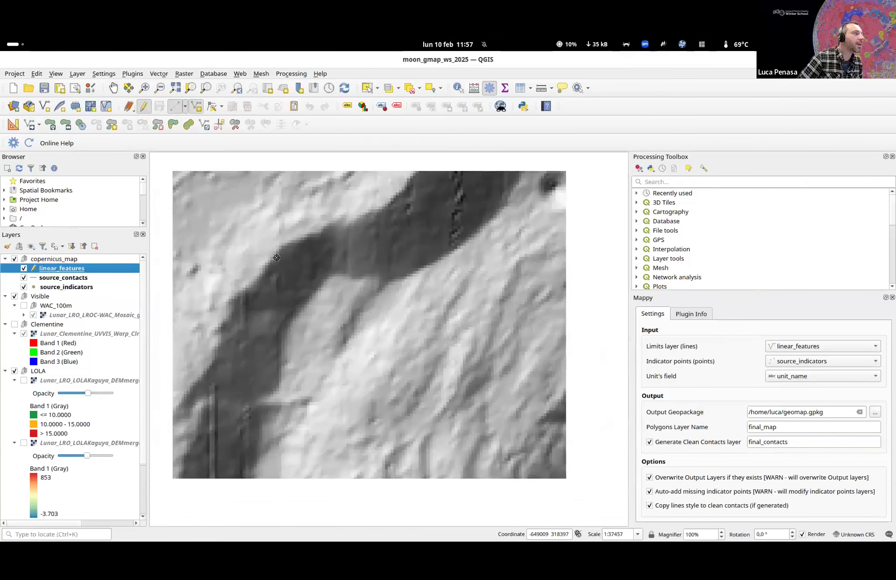
{"action": "scroll", "coordinate": [276, 257], "scroll_direction": "down", "scroll_amount": 3}
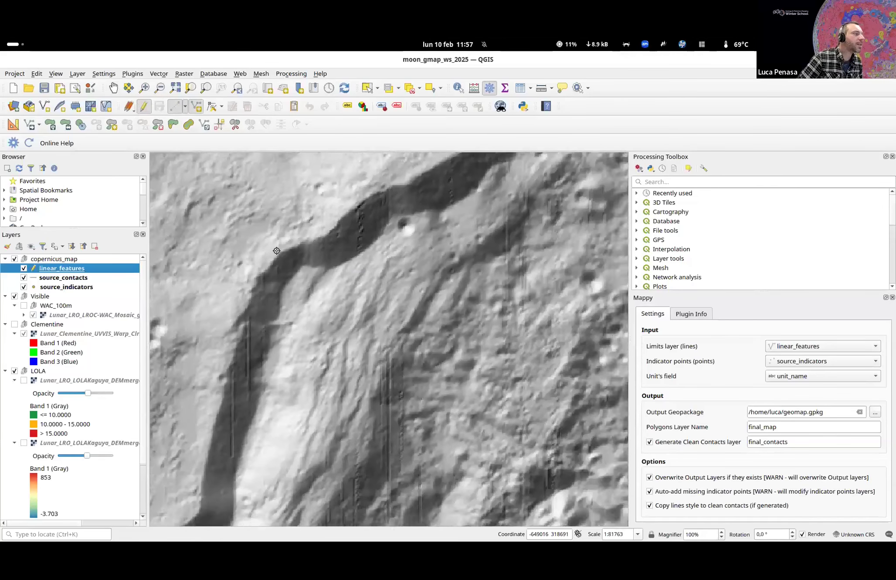
{"action": "scroll", "coordinate": [275, 254], "scroll_direction": "down", "scroll_amount": 4}
{"action": "scroll", "coordinate": [272, 257], "scroll_direction": "down", "scroll_amount": 3}
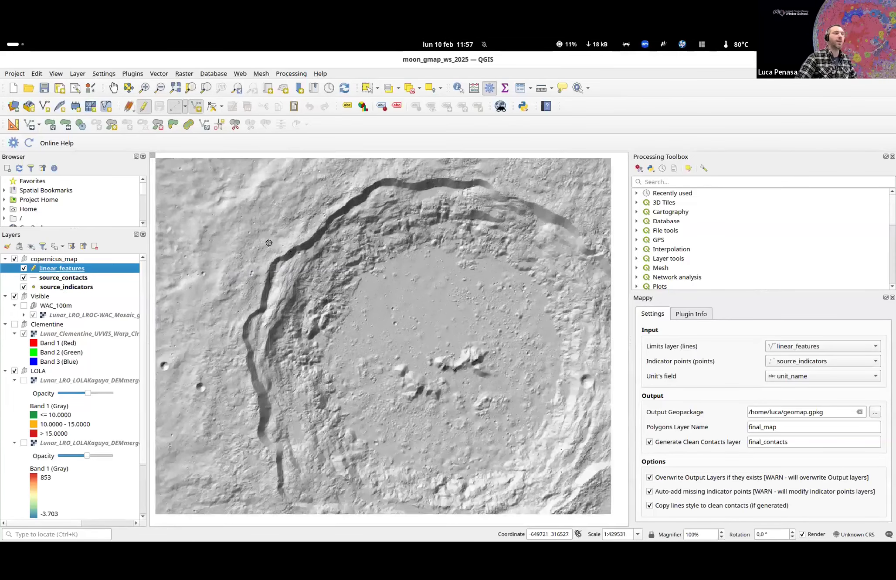
{"action": "scroll", "coordinate": [269, 243], "scroll_direction": "down", "scroll_amount": 2}
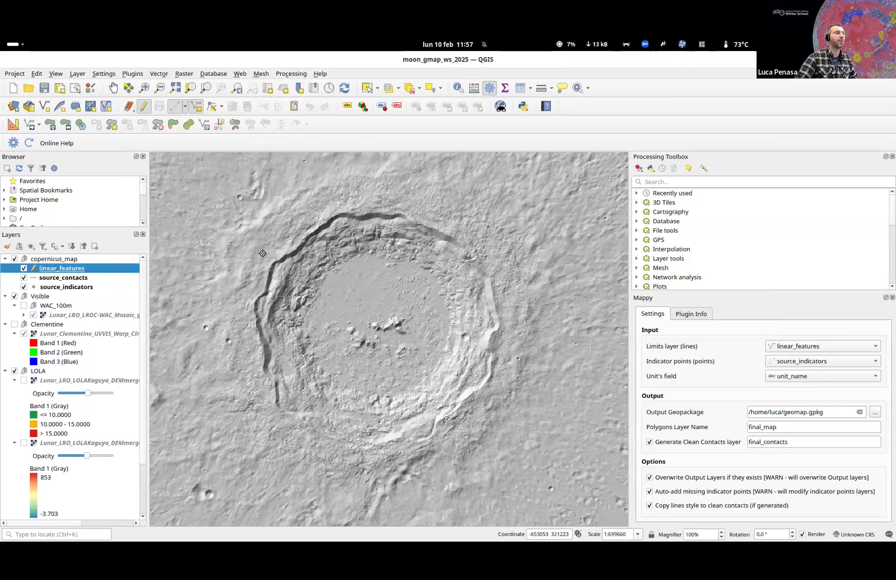
{"action": "left_click", "coordinate": [270, 263]}
{"action": "left_click", "coordinate": [304, 236]}
{"action": "left_click", "coordinate": [354, 214]}
{"action": "left_click", "coordinate": [422, 220]}
{"action": "left_click", "coordinate": [465, 241]}
{"action": "left_click", "coordinate": [493, 301]}
{"action": "left_click", "coordinate": [492, 353]}
{"action": "left_click", "coordinate": [478, 395]}
{"action": "left_click", "coordinate": [433, 433]}
{"action": "left_click", "coordinate": [363, 444]}
{"action": "left_click", "coordinate": [291, 416]}
{"action": "left_click", "coordinate": [268, 364]}
{"action": "left_click", "coordinate": [254, 297]}
{"action": "left_click", "coordinate": [271, 271]}
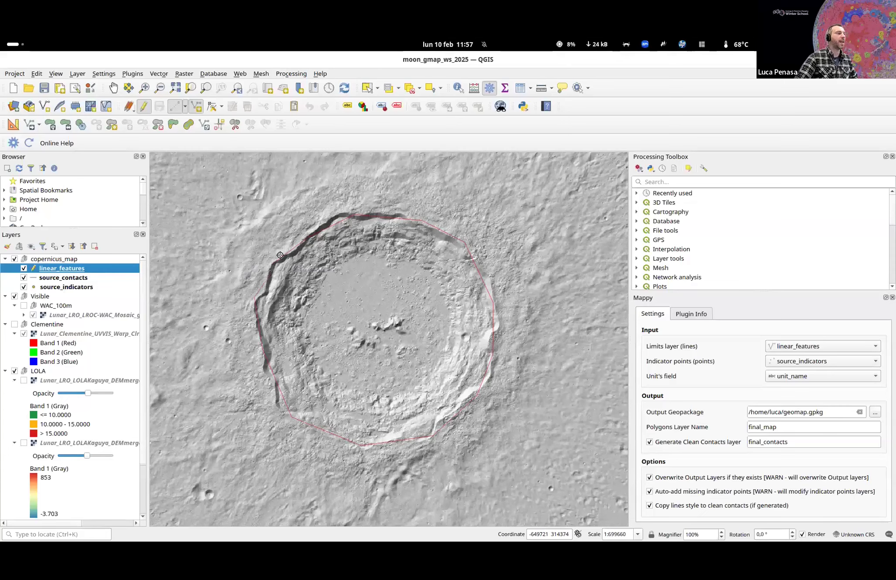
{"action": "scroll", "coordinate": [281, 255], "scroll_direction": "up", "scroll_amount": 3}
{"action": "scroll", "coordinate": [230, 293], "scroll_direction": "down", "scroll_amount": 1}
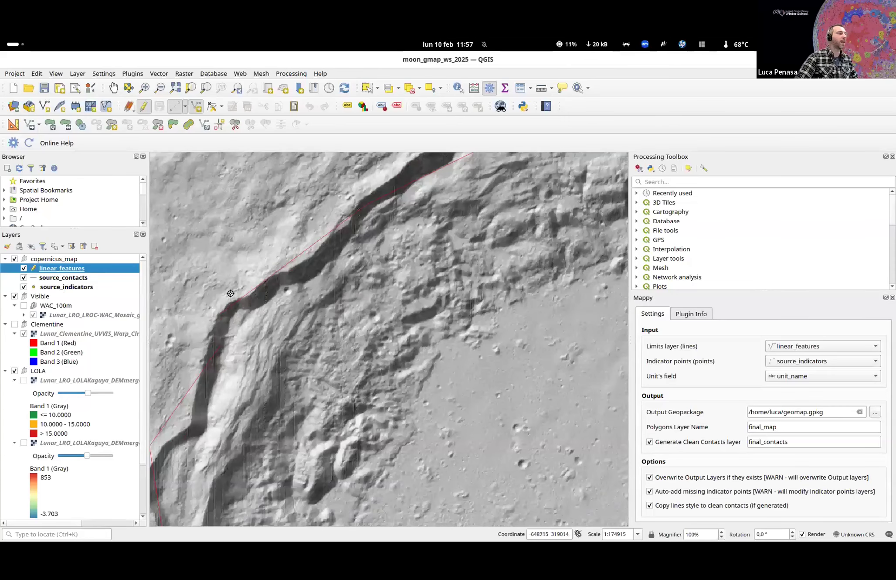
{"action": "scroll", "coordinate": [237, 280], "scroll_direction": "up", "scroll_amount": 2}
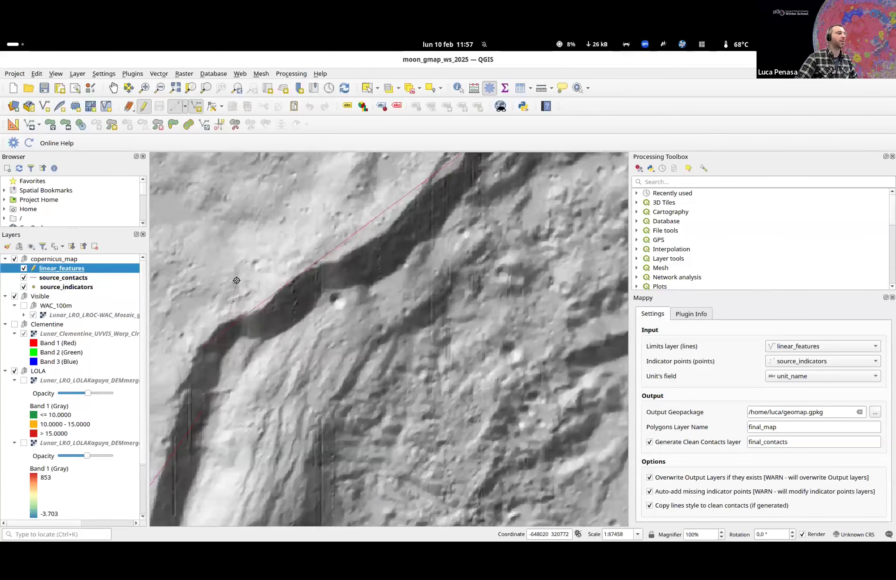
{"action": "scroll", "coordinate": [226, 316], "scroll_direction": "down", "scroll_amount": 2}
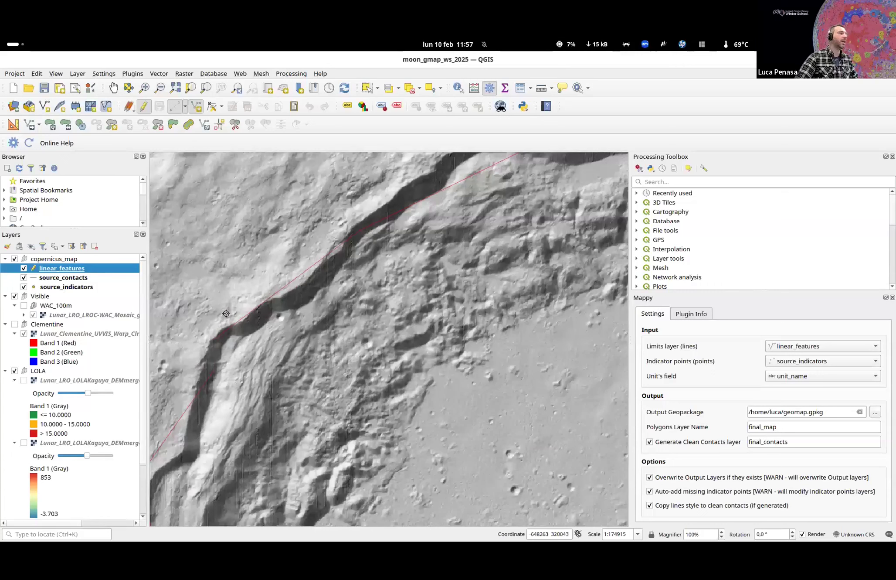
{"action": "left_click", "coordinate": [226, 314]}
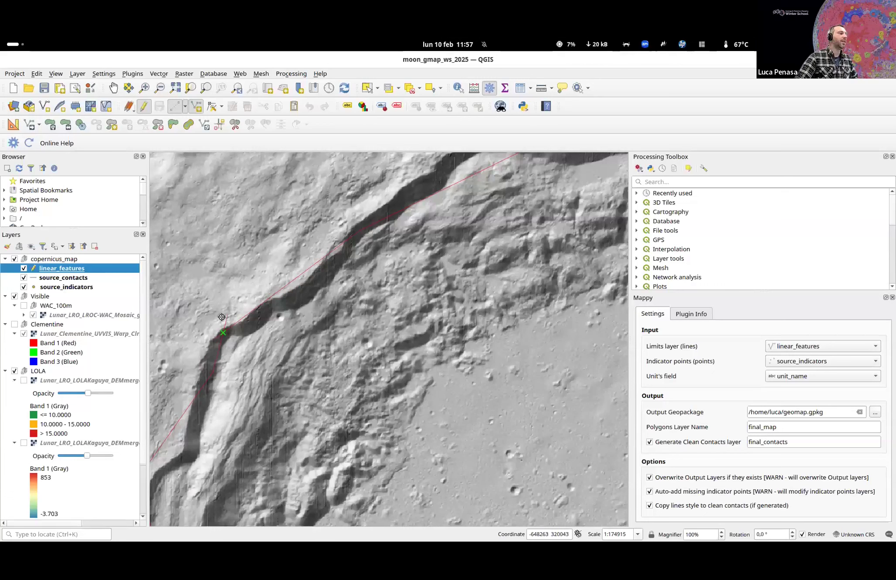
{"action": "right_click", "coordinate": [216, 253]}
- Set the certainty attribute of the new rim line to certain
{"action": "left_click_drag", "start_coordinate": [424, 235], "coordinate": [523, 226]}
{"action": "left_click_drag", "start_coordinate": [605, 323], "coordinate": [760, 344]}
{"action": "left_click", "coordinate": [536, 258]}
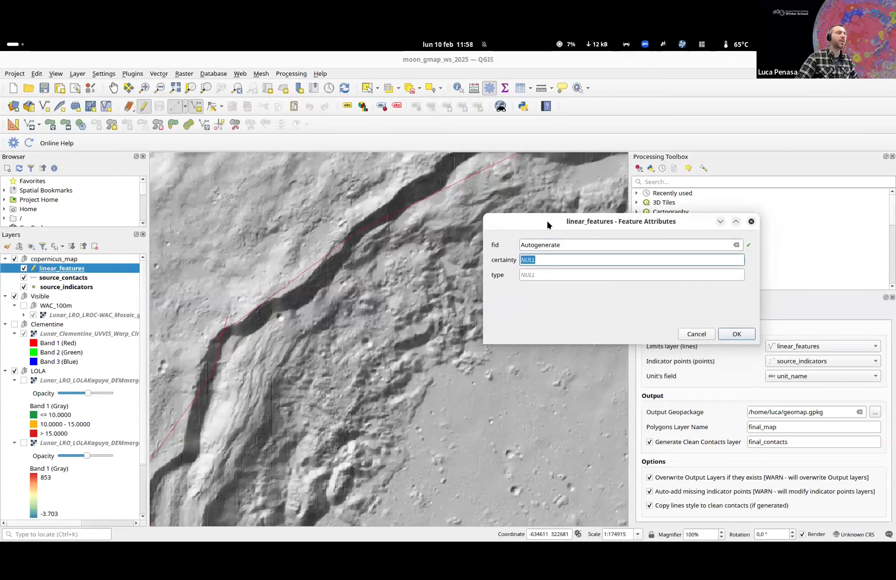
{"action": "left_click_drag", "start_coordinate": [547, 221], "coordinate": [566, 227]}
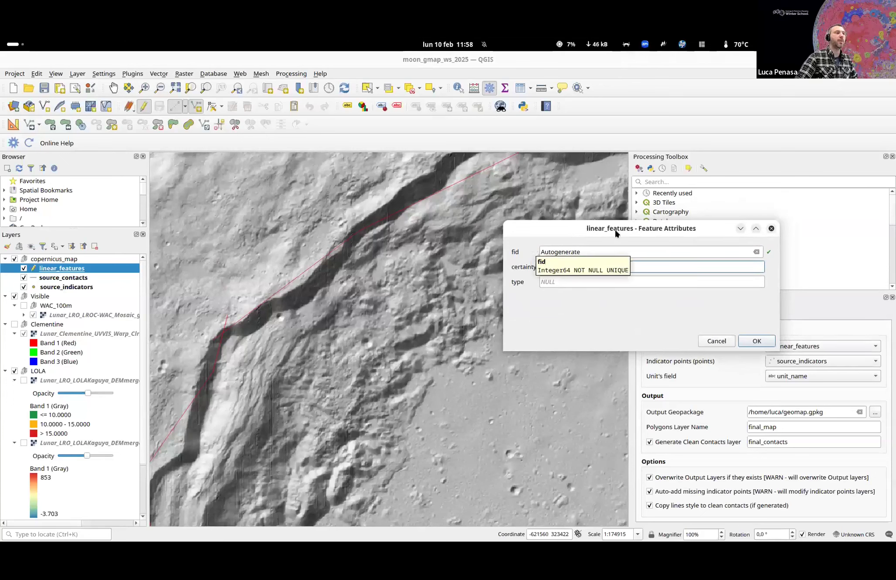
{"action": "left_click", "coordinate": [592, 268]}
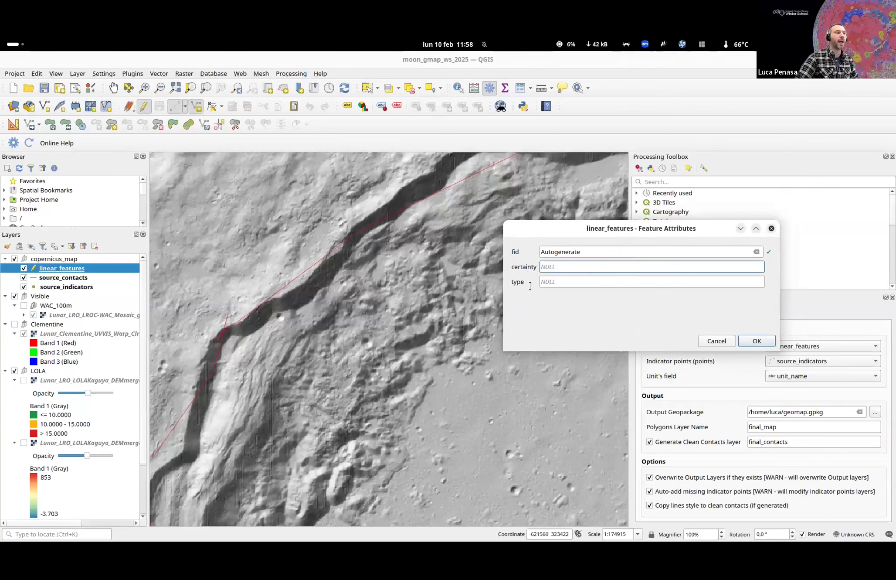
{"action": "right_click", "coordinate": [540, 264]}
{"action": "left_click_drag", "start_coordinate": [567, 265], "coordinate": [517, 265]}
{"action": "left_click", "coordinate": [528, 249]}
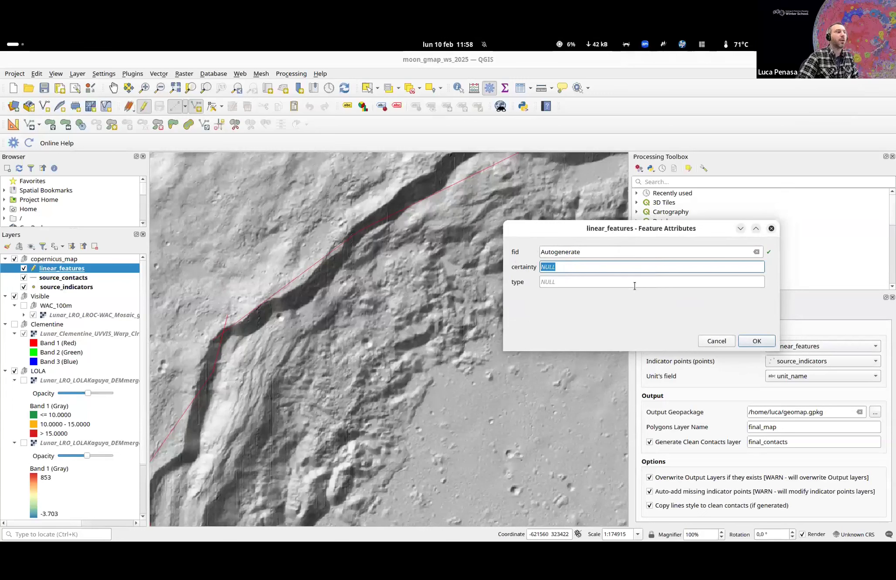
{"action": "type", "text": "certain"}
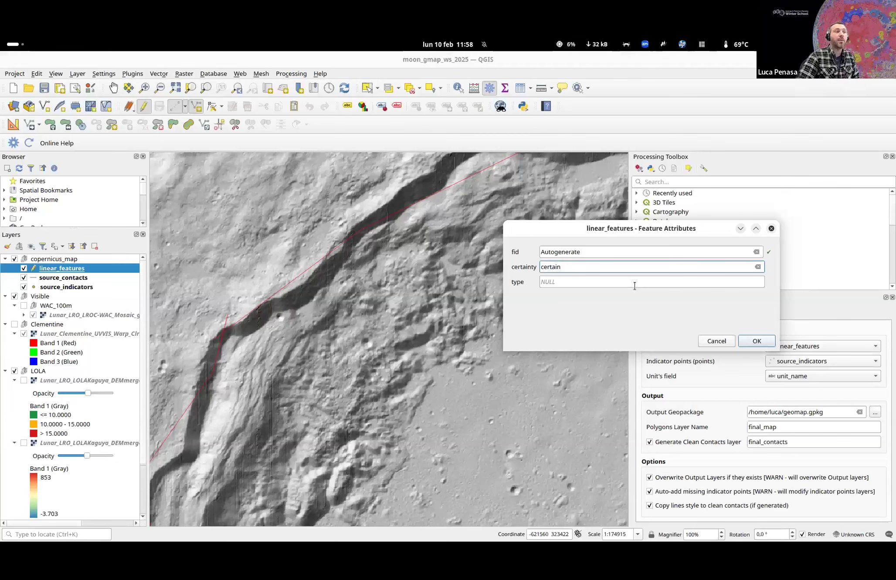
- Clear the rim line's type value and dismiss its attribute form without keeping the line
{"action": "left_click", "coordinate": [634, 286]}
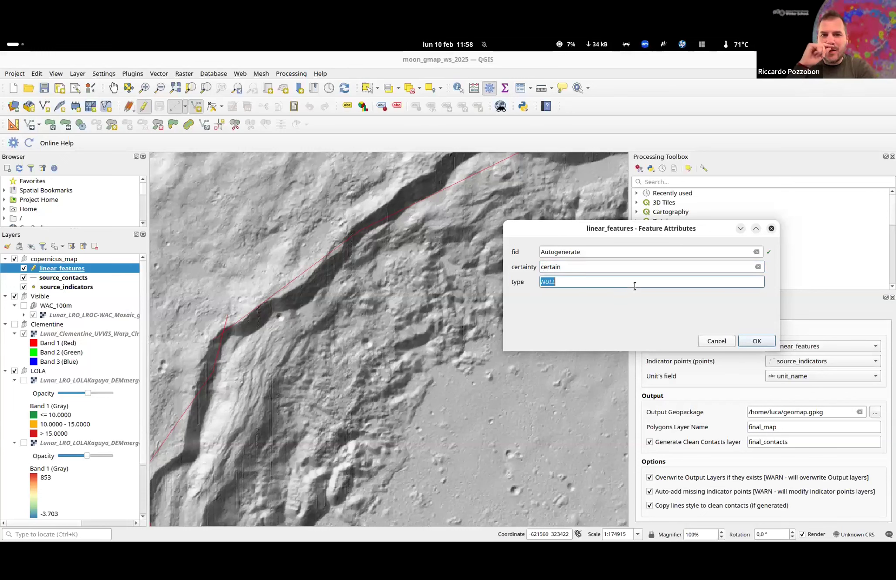
{"action": "key", "text": "BackSpace"}
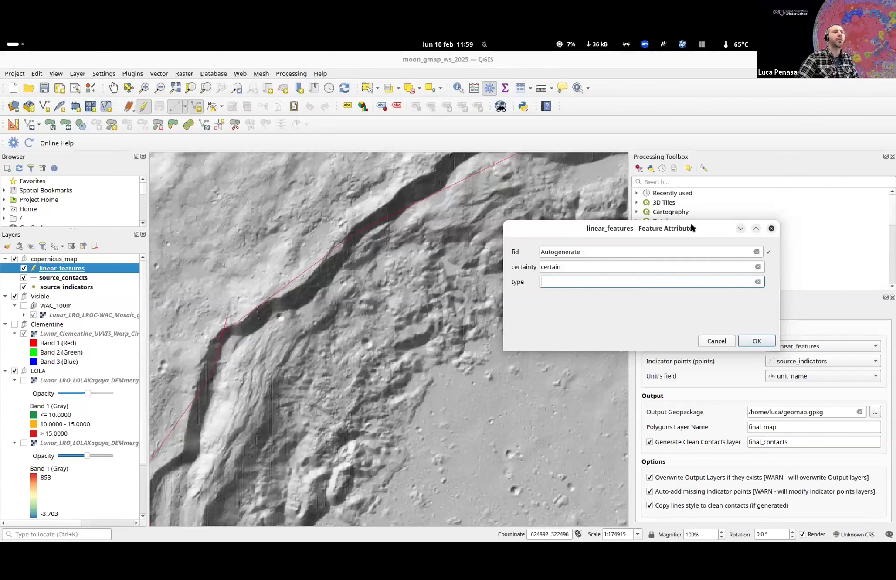
{"action": "left_click_drag", "start_coordinate": [691, 223], "coordinate": [539, 217]}
{"action": "left_click", "coordinate": [426, 261]}
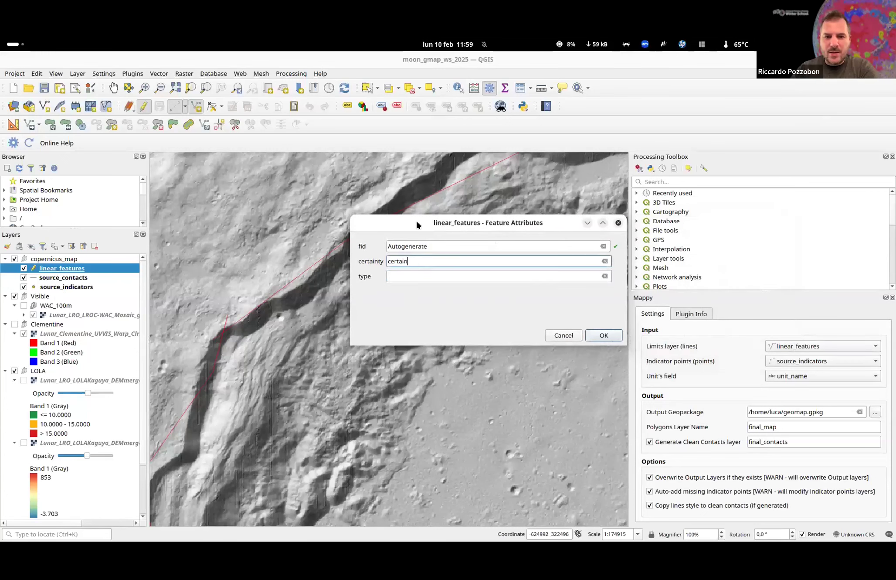
{"action": "left_click_drag", "start_coordinate": [417, 220], "coordinate": [444, 216]}
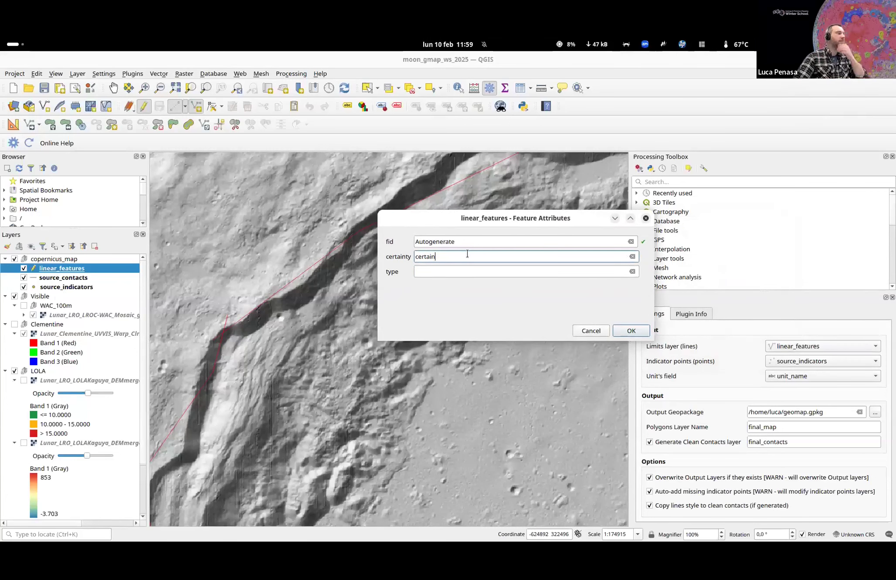
{"action": "left_click_drag", "start_coordinate": [449, 225], "coordinate": [372, 201]}
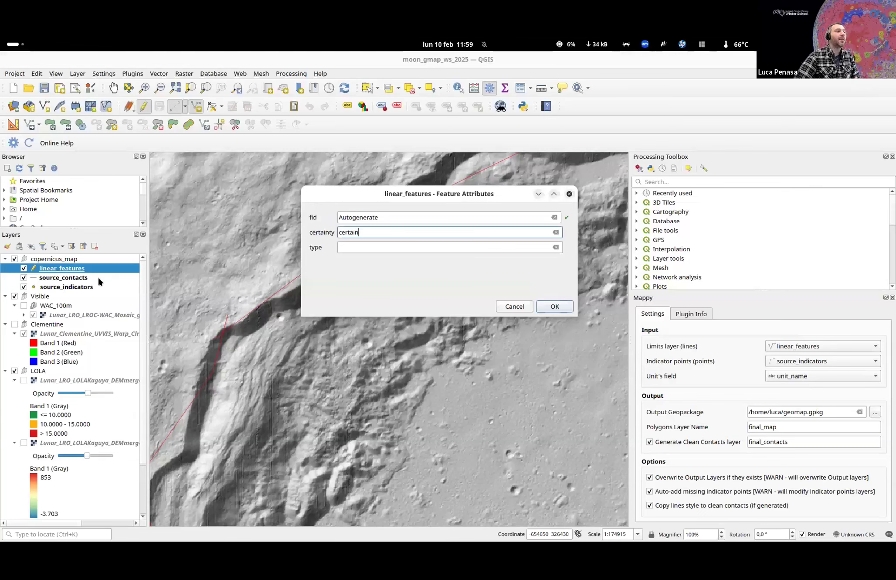
{"action": "left_click", "coordinate": [355, 248]}
{"action": "type", "text": "fault"}
{"action": "key", "text": "Return"}
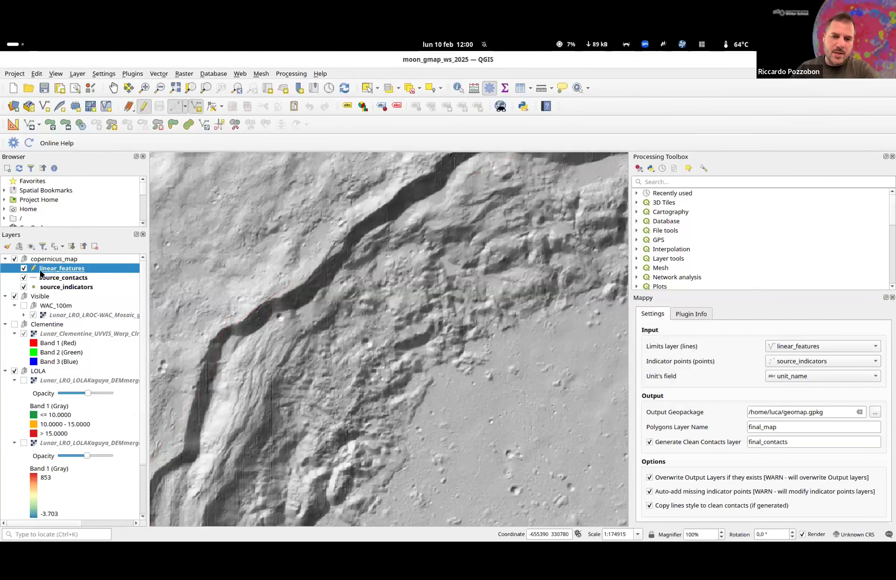
- Digitize a line in linear_features along the outer edge of the bright scarp on the crater's southeastern rim
{"action": "scroll", "coordinate": [334, 287], "scroll_direction": "down", "scroll_amount": 2}
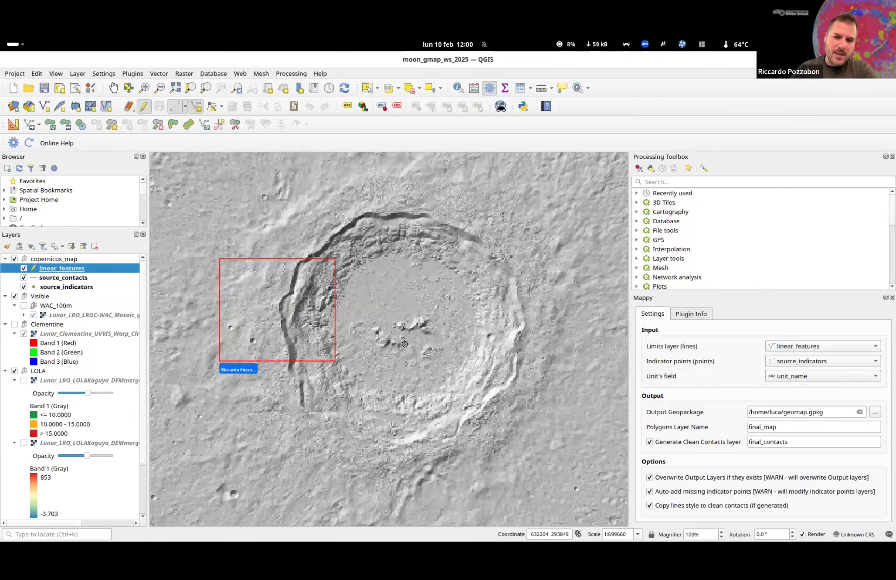
{"action": "scroll", "coordinate": [456, 225], "scroll_direction": "up", "scroll_amount": 1}
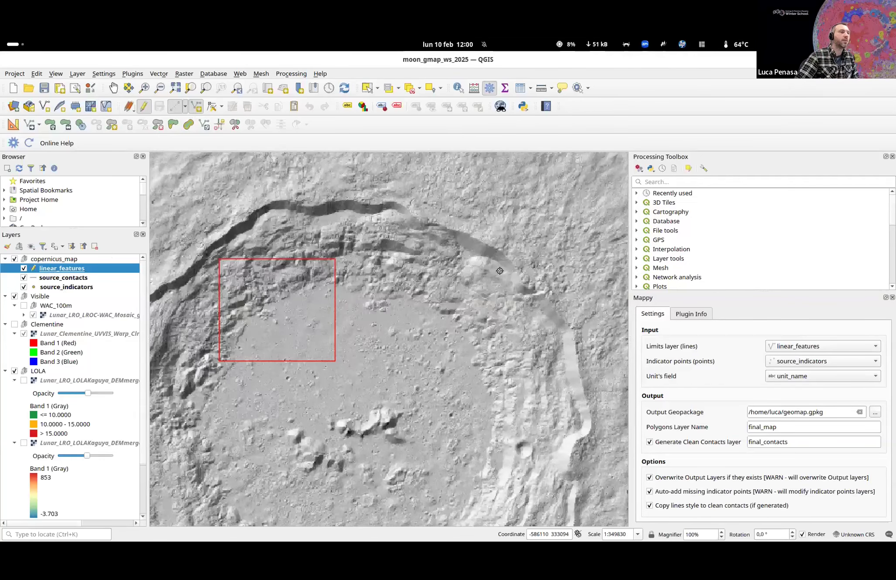
{"action": "scroll", "coordinate": [477, 299], "scroll_direction": "up", "scroll_amount": 1}
{"action": "scroll", "coordinate": [463, 326], "scroll_direction": "down", "scroll_amount": 1}
{"action": "left_click_drag", "start_coordinate": [402, 319], "coordinate": [396, 166]}
{"action": "left_click_drag", "start_coordinate": [487, 387], "coordinate": [486, 363]}
{"action": "left_click_drag", "start_coordinate": [421, 394], "coordinate": [289, 456]}
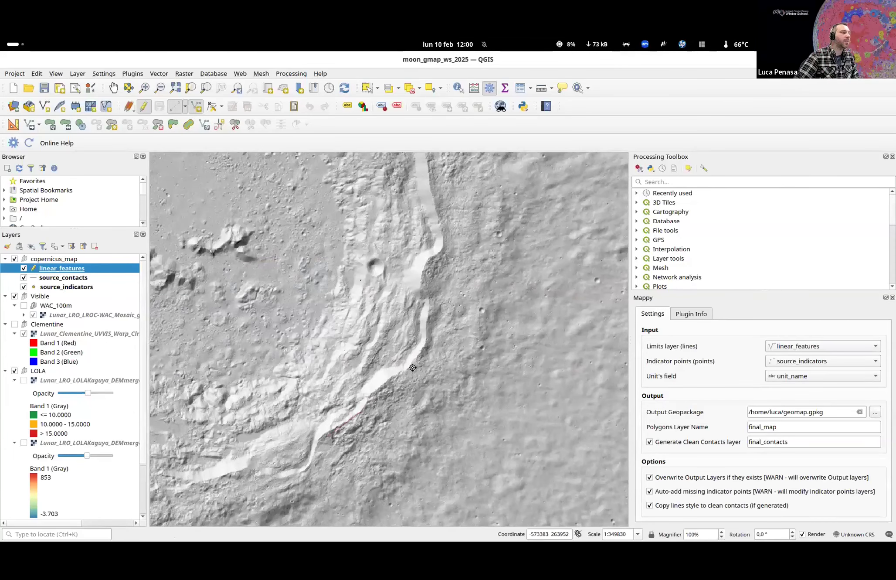
{"action": "left_click", "coordinate": [426, 320]}
{"action": "right_click", "coordinate": [426, 320]}
{"action": "left_click", "coordinate": [395, 235]}
{"action": "left_click_drag", "start_coordinate": [362, 234], "coordinate": [281, 220]}
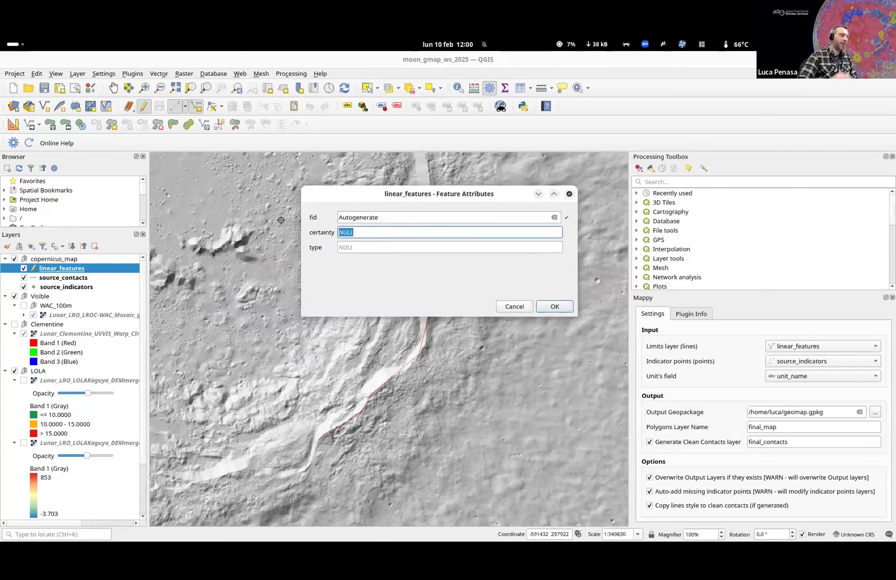
- Set the new line's certainty to certain and its type to scarp, and accept the feature
{"action": "type", "text": "certain"}
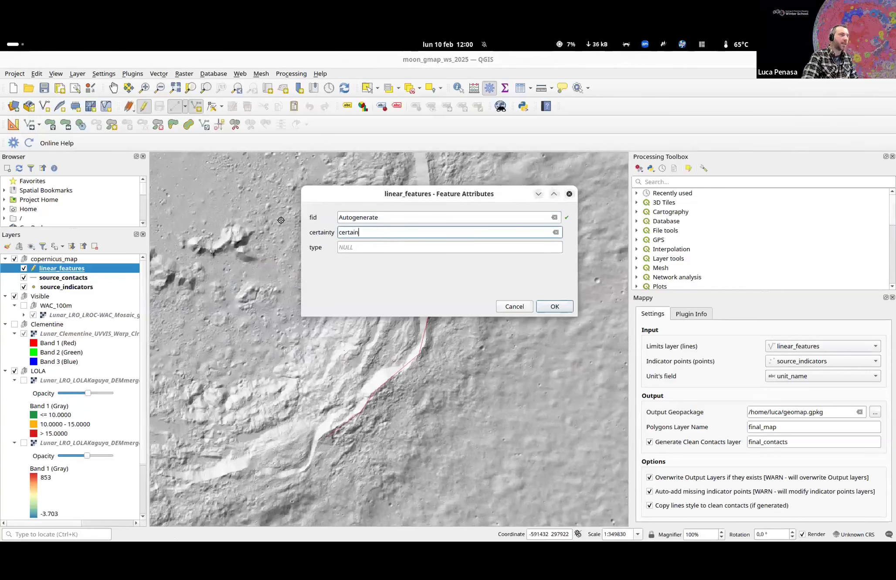
{"action": "key", "text": "Tab"}
{"action": "type", "text": "scap"}
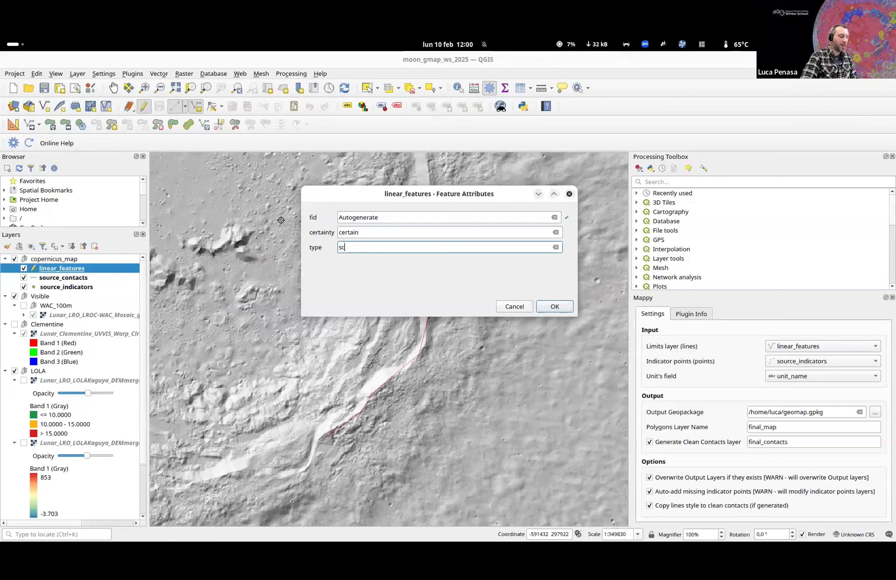
{"action": "key", "text": "BackSpace"}
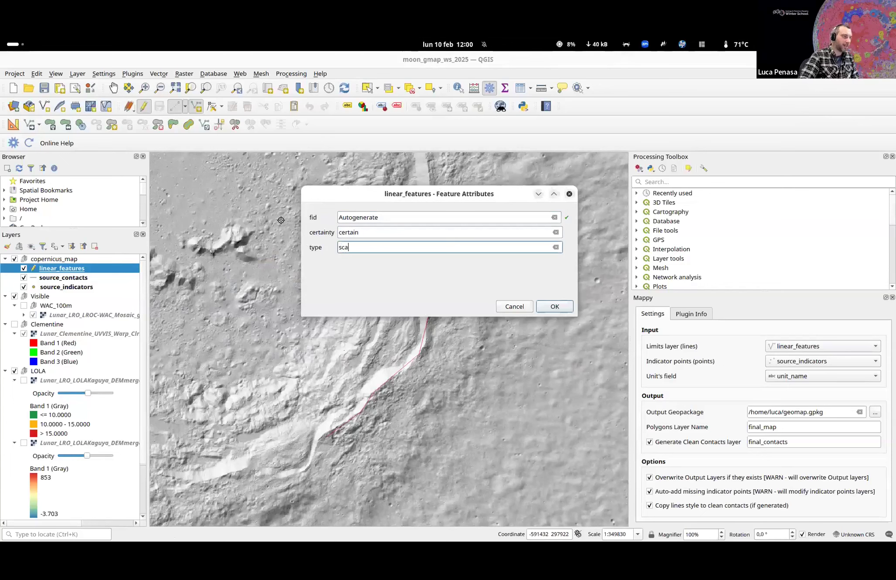
{"action": "type", "text": "rp"}
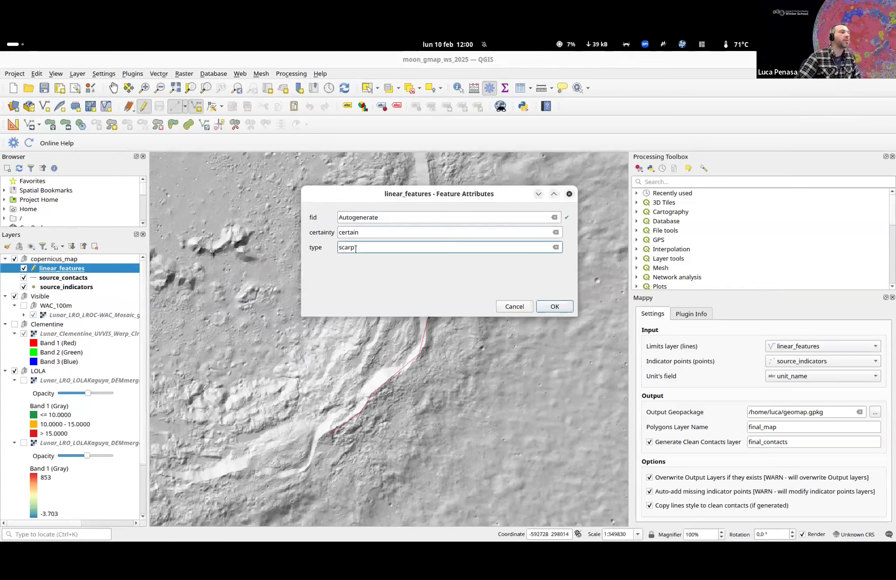
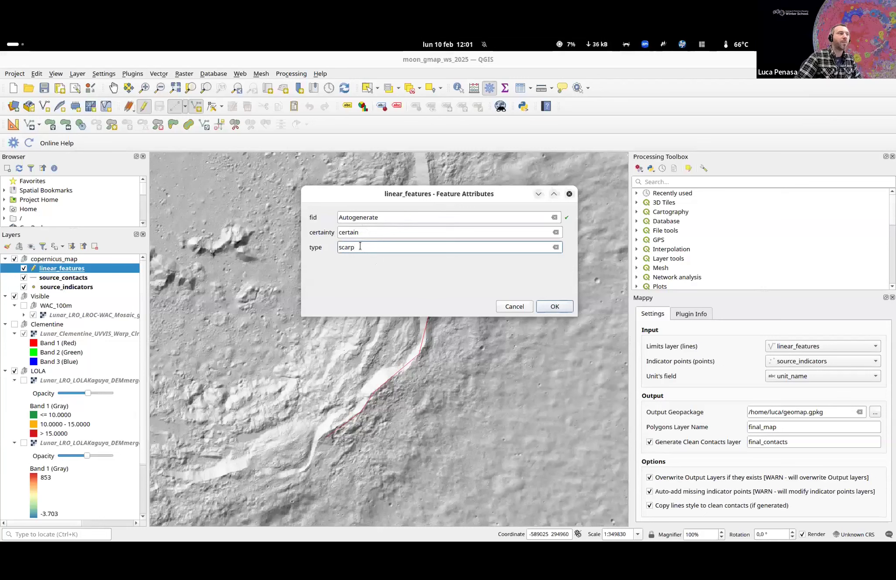
{"action": "left_click", "coordinate": [374, 271]}
{"action": "left_click", "coordinate": [563, 305]}
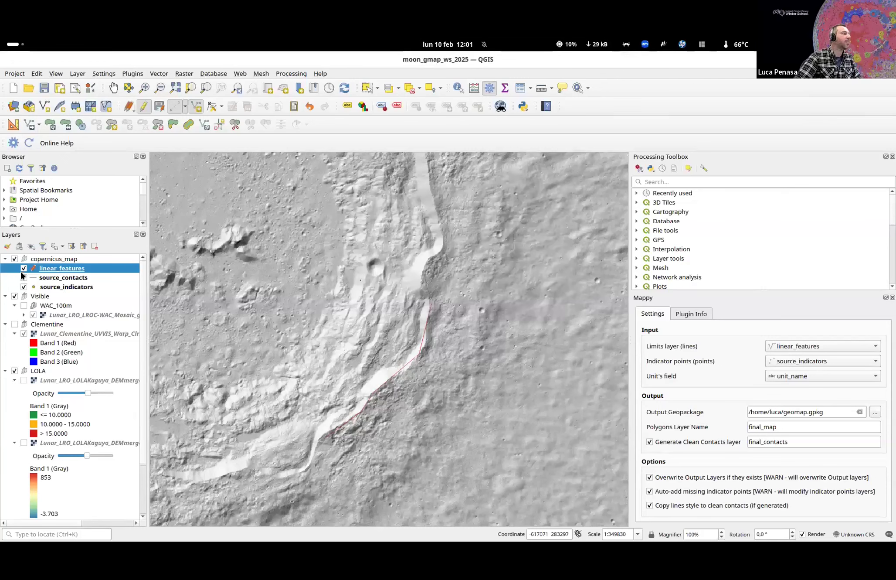
- Stop editing the linear_features layer and save its changes
{"action": "left_click", "coordinate": [143, 107]}
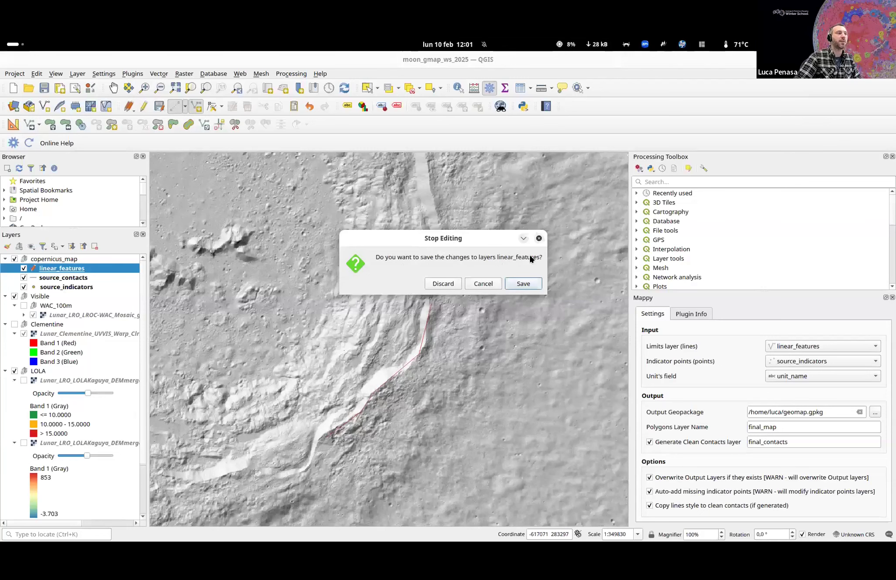
{"action": "left_click", "coordinate": [524, 283]}
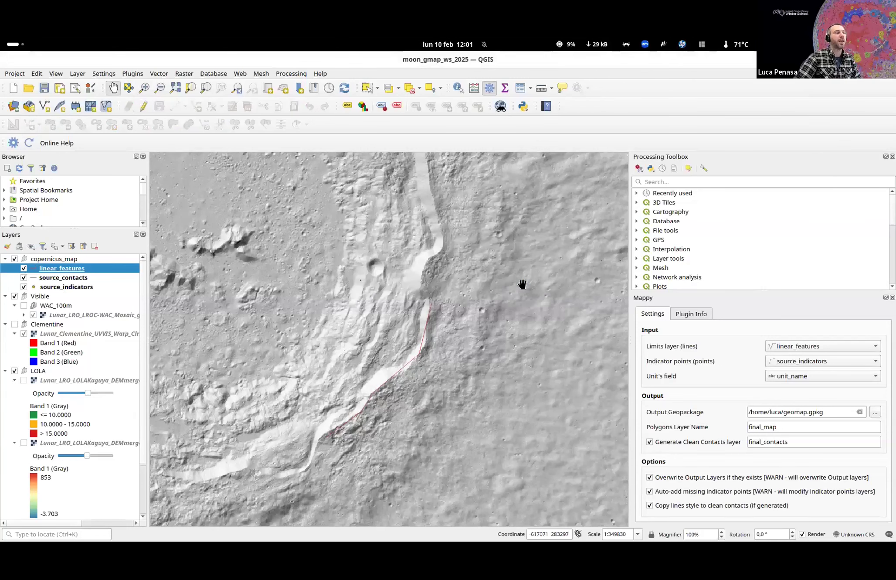
{"action": "left_click_drag", "start_coordinate": [344, 385], "coordinate": [438, 287]}
{"action": "scroll", "coordinate": [437, 344], "scroll_direction": "up", "scroll_amount": 1}
{"action": "scroll", "coordinate": [482, 296], "scroll_direction": "down", "scroll_amount": 1}
{"action": "left_click_drag", "start_coordinate": [509, 273], "coordinate": [427, 320]}
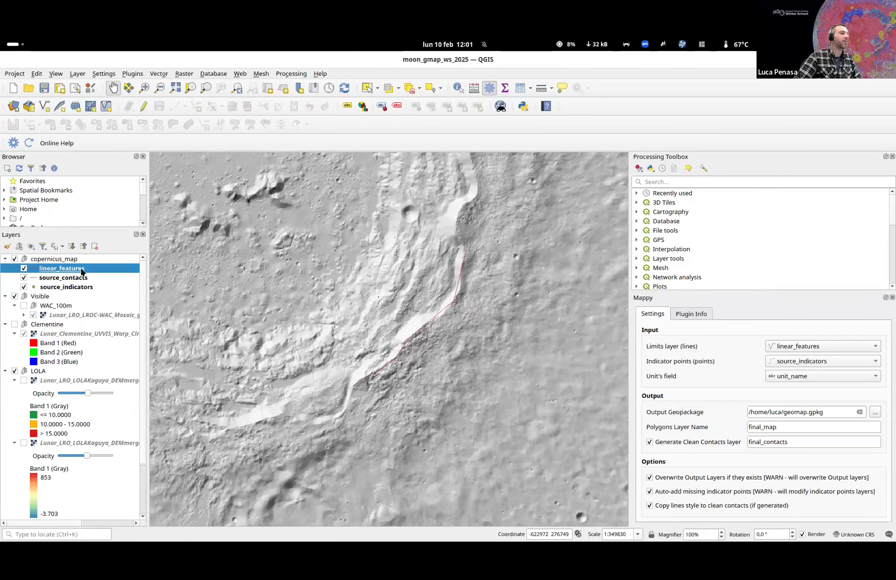
- Hide the linear_features layer and switch the source_contacts layer to editing mode
{"action": "left_click", "coordinate": [59, 281]}
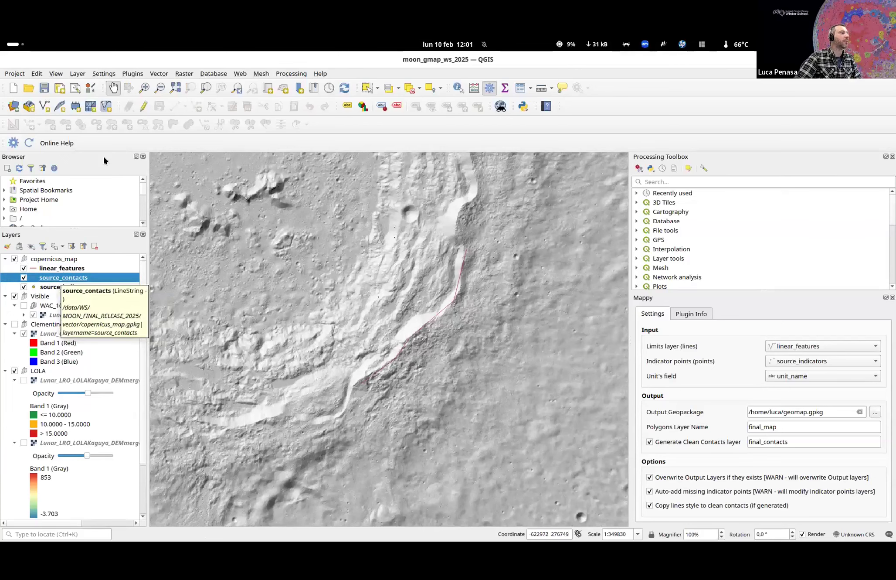
{"action": "left_click", "coordinate": [144, 106]}
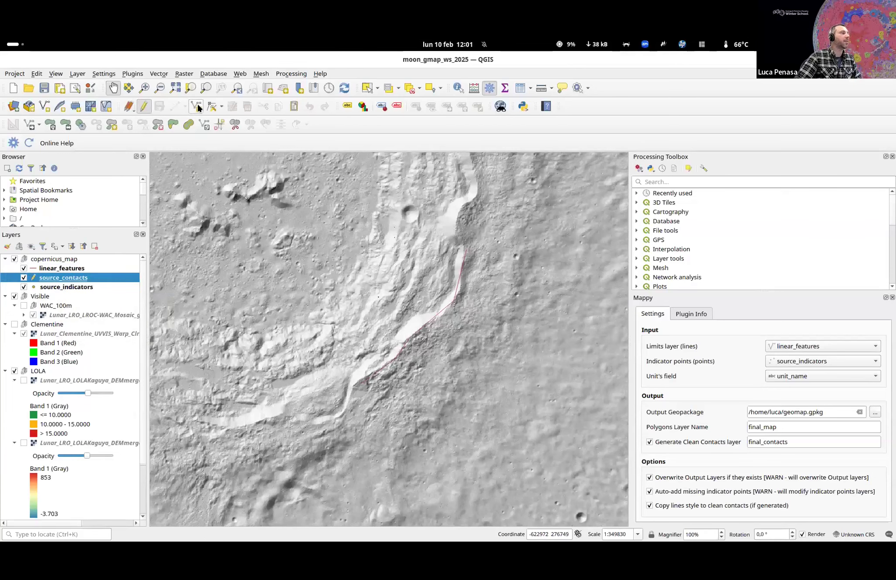
{"action": "left_click", "coordinate": [24, 268]}
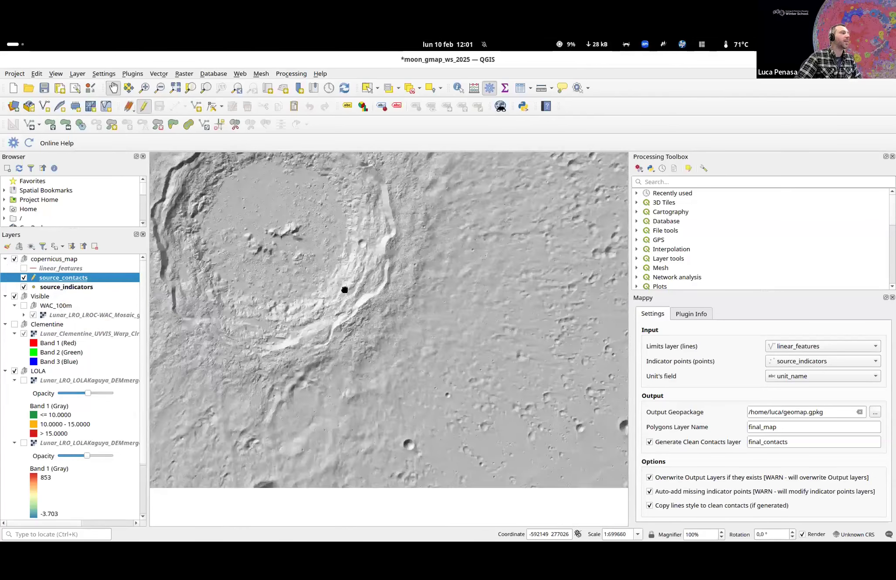
{"action": "left_click", "coordinate": [52, 267]}
{"action": "left_click", "coordinate": [56, 279]}
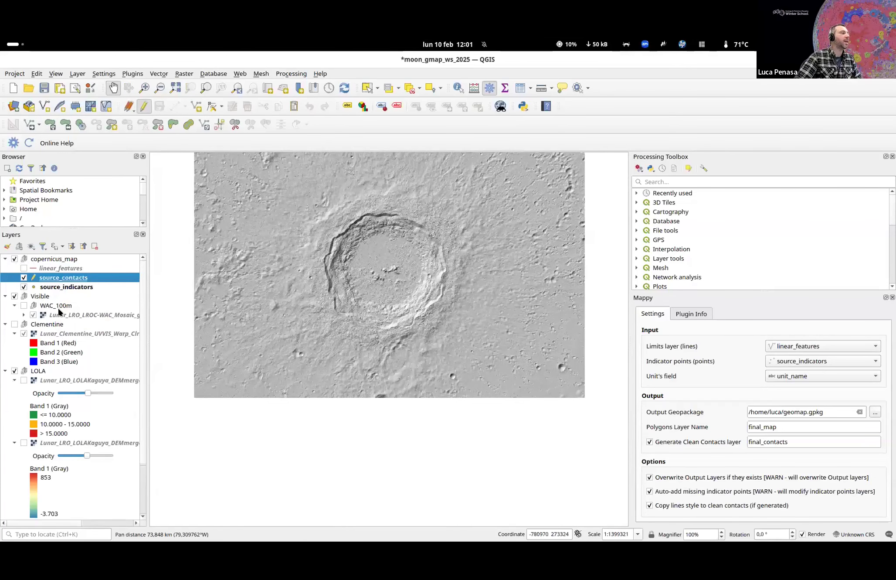
{"action": "scroll", "coordinate": [400, 265], "scroll_direction": "up", "scroll_amount": 1}
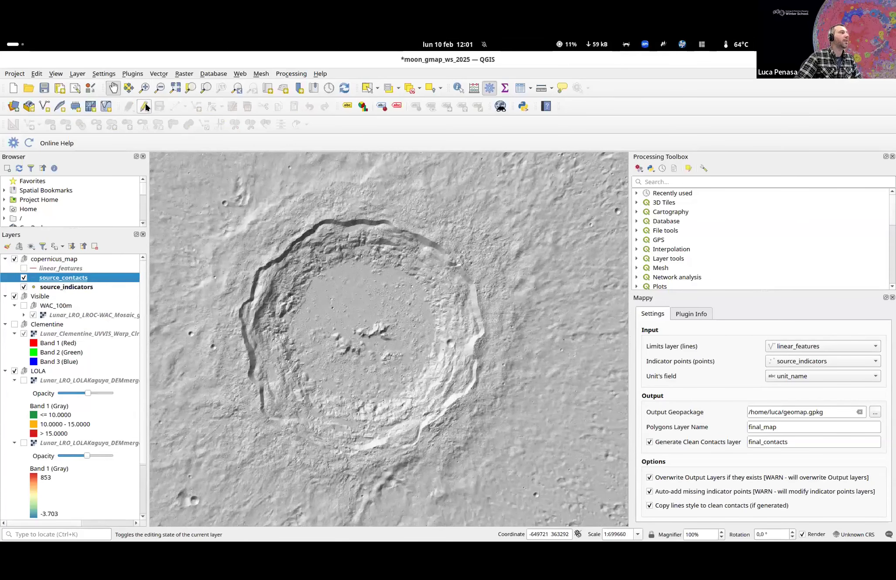
{"action": "left_click", "coordinate": [145, 106]}
{"action": "right_click", "coordinate": [58, 281]}
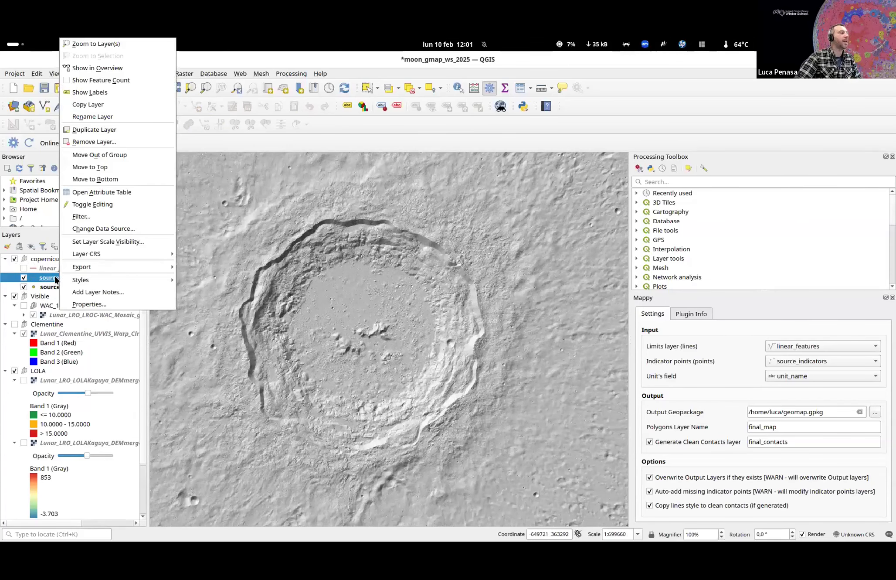
{"action": "left_click", "coordinate": [266, 143]}
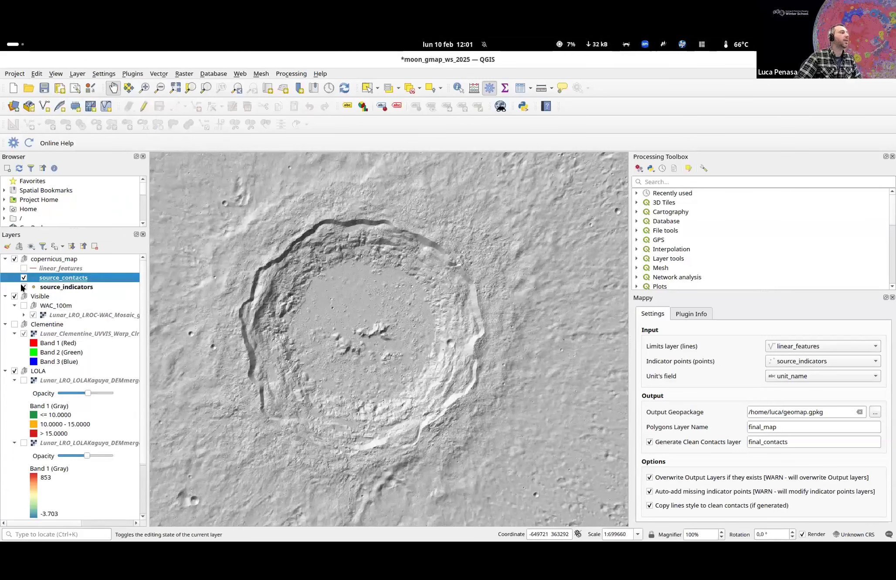
{"action": "left_click", "coordinate": [139, 106]}
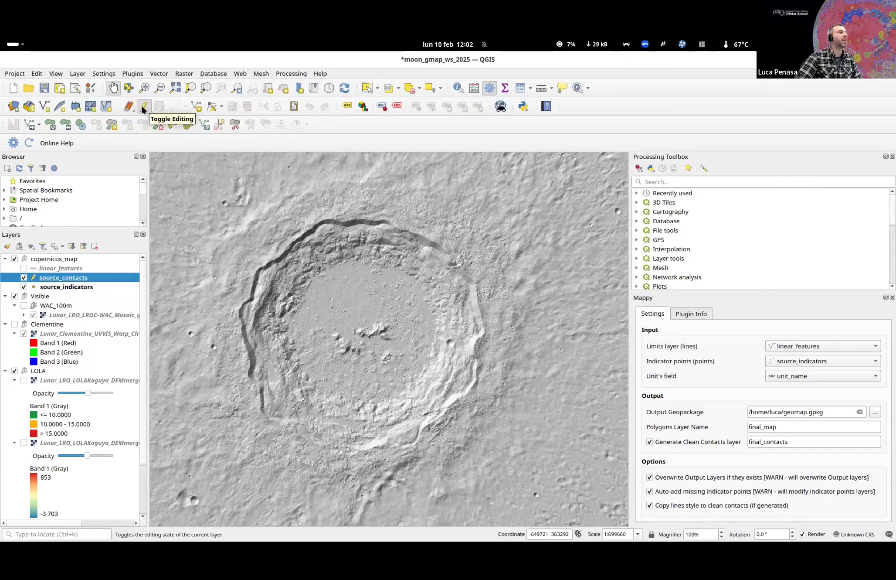
- Digitize a contact line in source_contacts around the whole crater rim, overshooting its starting point on the western rim so the ends cross
{"action": "left_click", "coordinate": [195, 106]}
{"action": "left_click", "coordinate": [237, 306]}
{"action": "left_click", "coordinate": [308, 226]}
{"action": "left_click", "coordinate": [383, 220]}
{"action": "left_click", "coordinate": [465, 269]}
{"action": "left_click", "coordinate": [483, 336]}
{"action": "left_click", "coordinate": [461, 405]}
{"action": "left_click", "coordinate": [404, 440]}
{"action": "left_click", "coordinate": [261, 429]}
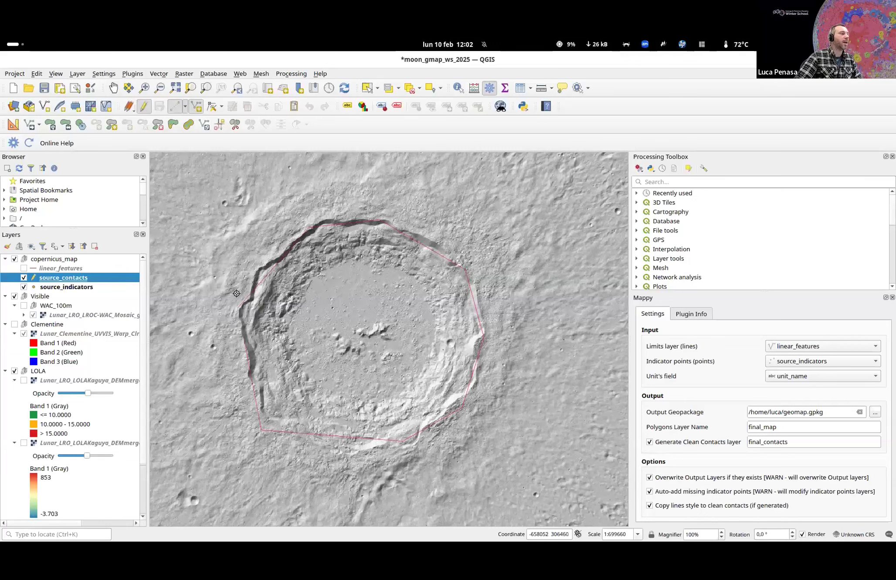
{"action": "scroll", "coordinate": [241, 297], "scroll_direction": "up", "scroll_amount": 2}
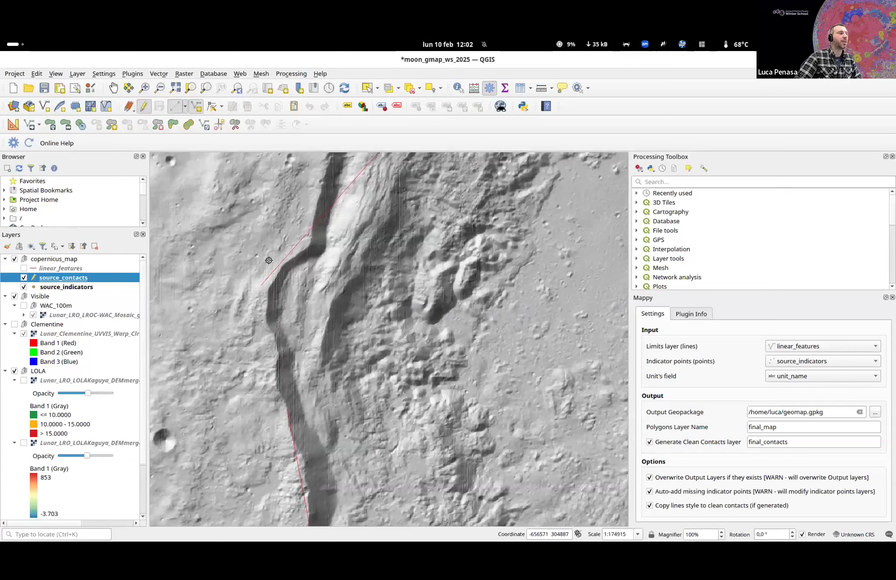
{"action": "left_click", "coordinate": [293, 439]}
{"action": "left_click", "coordinate": [283, 375]}
{"action": "left_click", "coordinate": [271, 262]}
{"action": "right_click", "coordinate": [287, 221]}
- Set the certainty attribute of the new rim contact to certain
{"action": "left_click", "coordinate": [373, 231]}
{"action": "type", "text": "certain"}
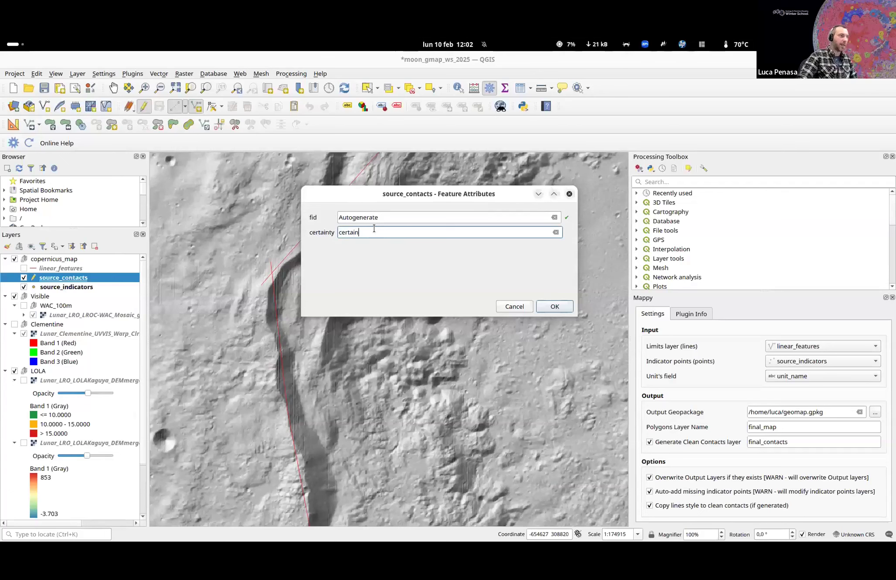
{"action": "double_click", "coordinate": [351, 231]}
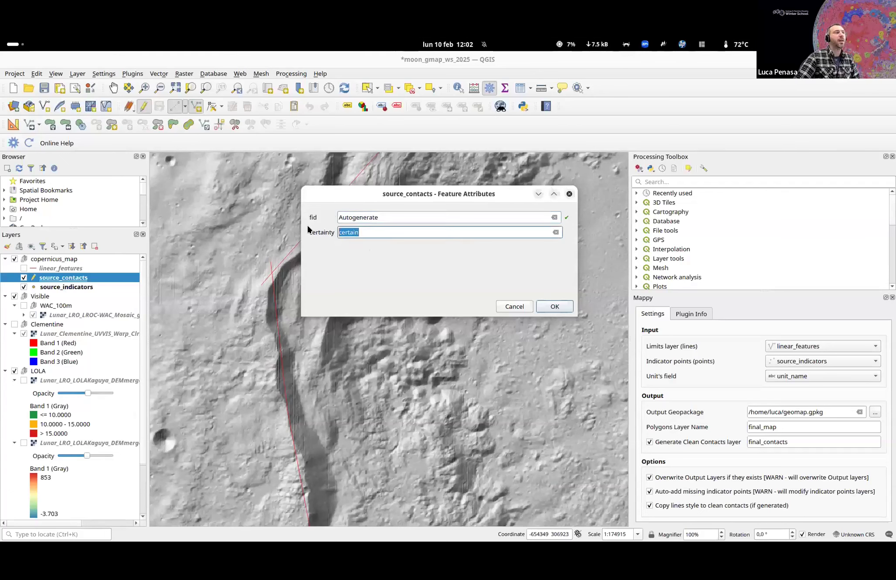
{"action": "left_click", "coordinate": [369, 231]}
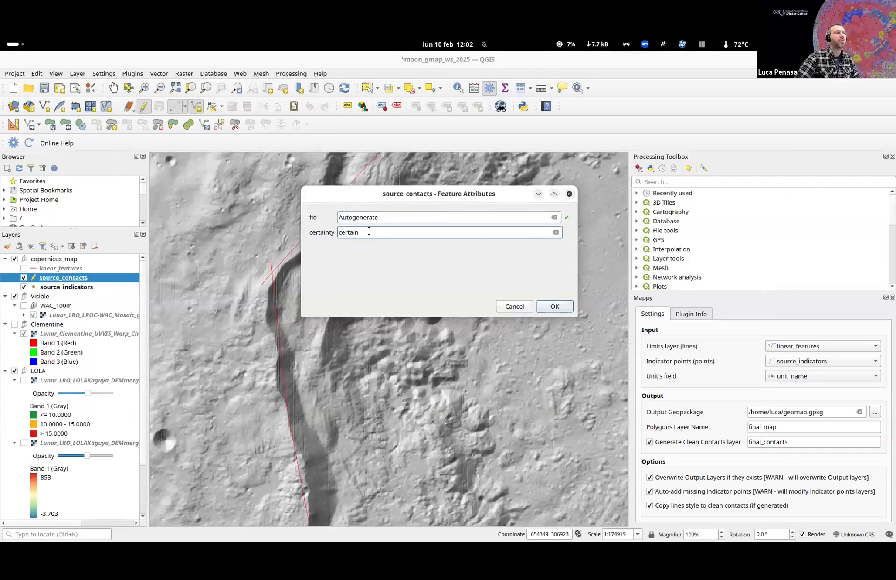
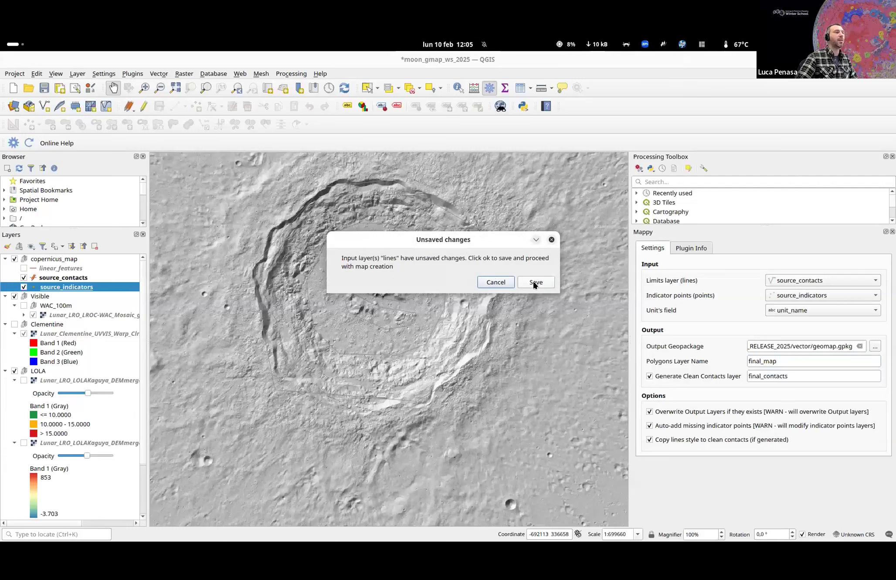
- Save the unsaved contact lines and let Mappy generate the final_map polygons and final_contacts layer
{"action": "left_click", "coordinate": [535, 284]}
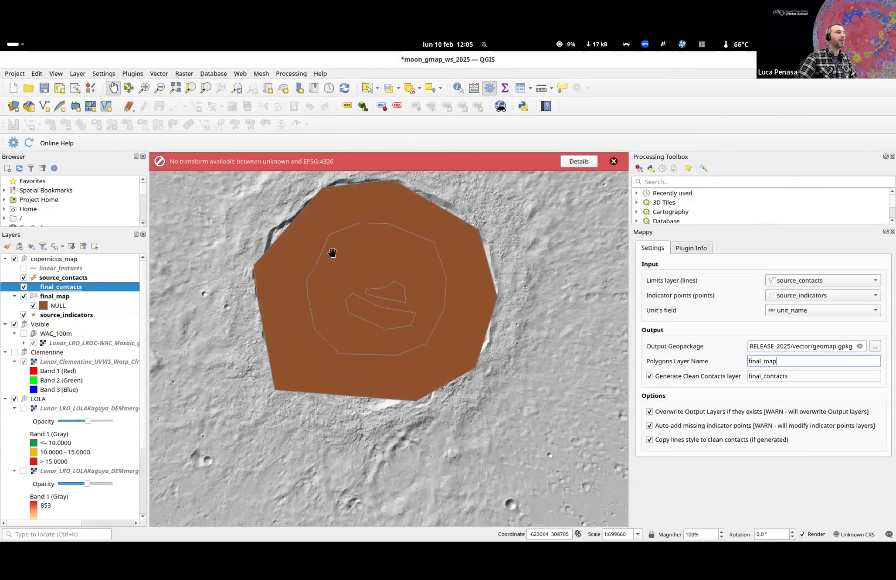
{"action": "left_click_drag", "start_coordinate": [340, 292], "coordinate": [401, 301]}
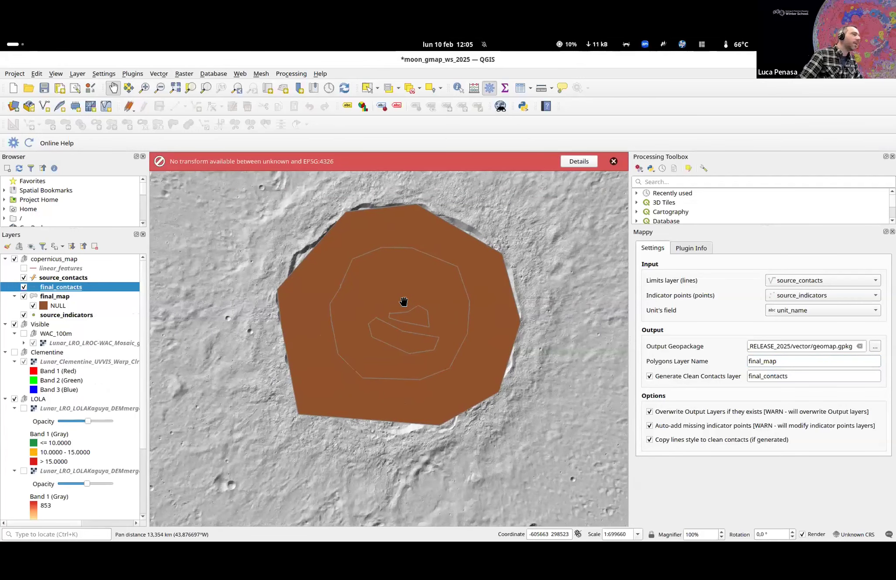
- Dismiss the coordinate transform error and make final_map the active layer
{"action": "scroll", "coordinate": [402, 302], "scroll_direction": "up", "scroll_amount": 1}
{"action": "left_click", "coordinate": [613, 161]}
{"action": "scroll", "coordinate": [328, 313], "scroll_direction": "down", "scroll_amount": 1}
{"action": "left_click", "coordinate": [55, 296]}
{"action": "left_click_drag", "start_coordinate": [356, 356], "coordinate": [374, 357]}
{"action": "left_click_drag", "start_coordinate": [379, 279], "coordinate": [358, 278]}
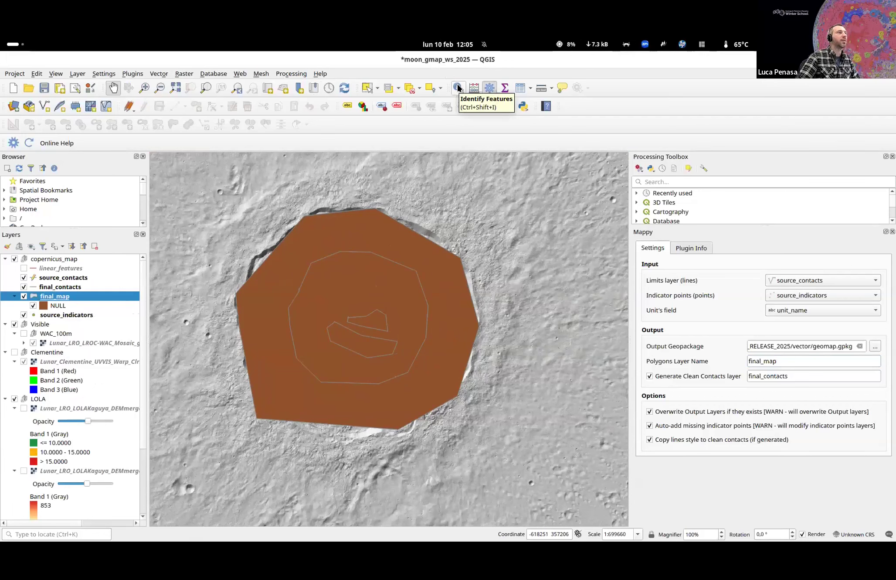
- Identify the individual final_map polygons inside the crater to examine their unit_name attribute
{"action": "left_click", "coordinate": [457, 88]}
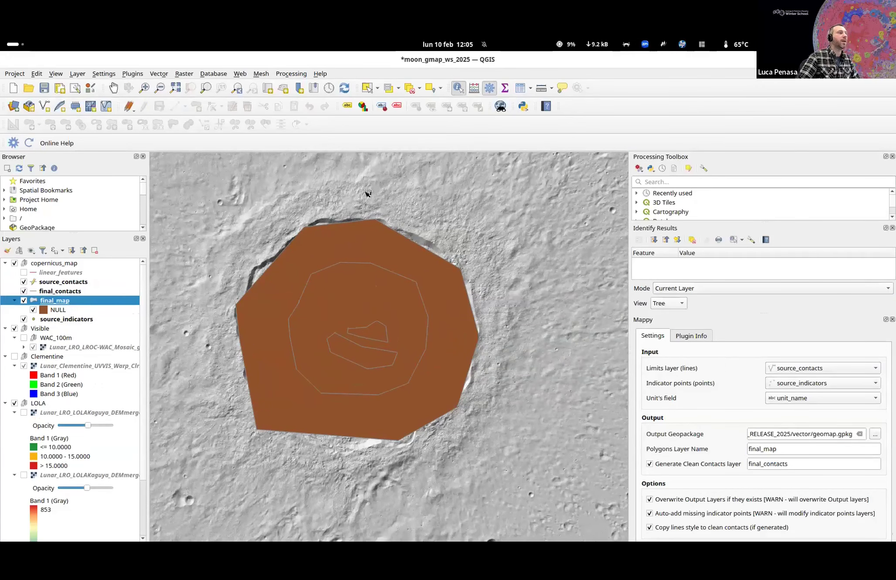
{"action": "left_click", "coordinate": [356, 248]}
{"action": "left_click", "coordinate": [347, 286]}
{"action": "scroll", "coordinate": [350, 313], "scroll_direction": "up", "scroll_amount": 1}
{"action": "left_click", "coordinate": [396, 360]}
{"action": "left_click", "coordinate": [358, 383]}
{"action": "scroll", "coordinate": [358, 305], "scroll_direction": "down", "scroll_amount": 1}
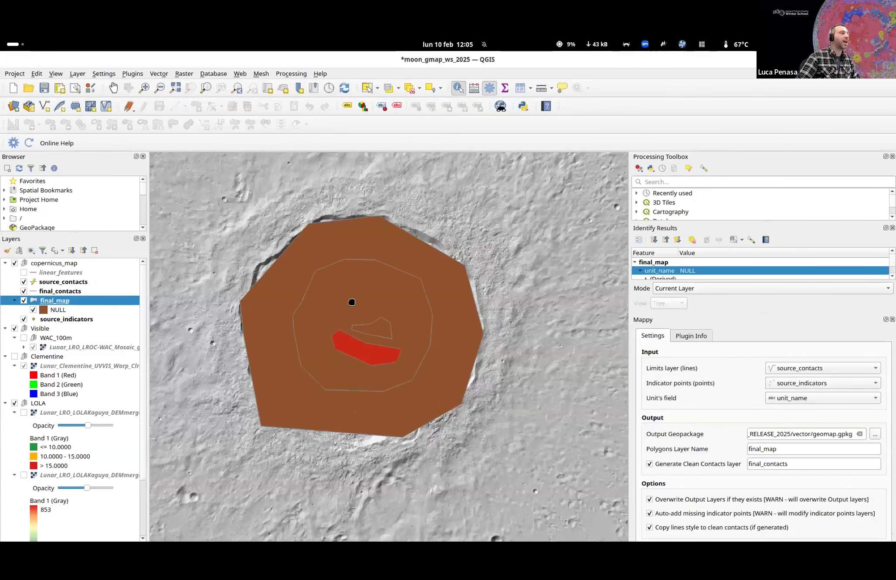
{"action": "left_click_drag", "start_coordinate": [352, 301], "coordinate": [342, 304]}
- Close the Processing Toolbox and move the source_indicators layer above final_map in the layer order
{"action": "left_click", "coordinate": [95, 283]}
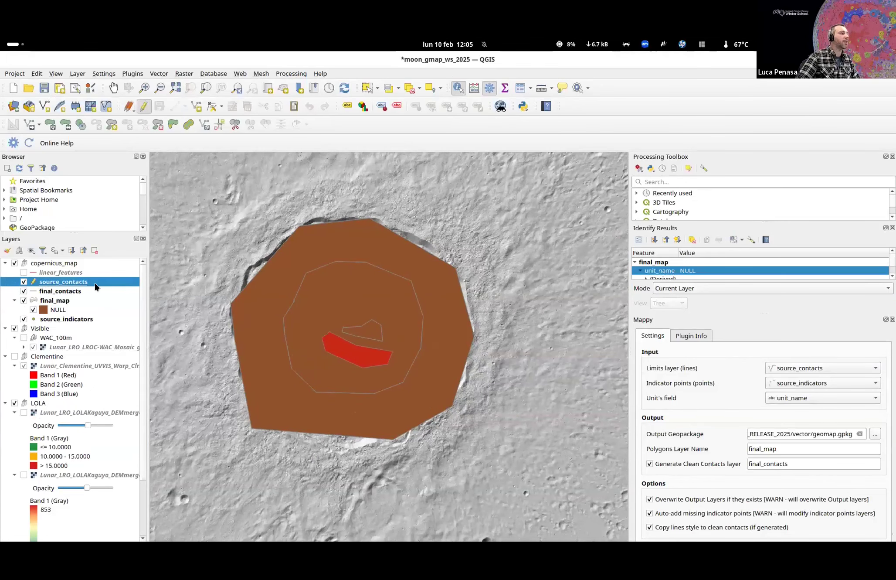
{"action": "left_click", "coordinate": [54, 300]}
{"action": "left_click_drag", "start_coordinate": [390, 245], "coordinate": [408, 219]}
{"action": "left_click", "coordinate": [893, 157]}
{"action": "left_click", "coordinate": [68, 317]}
{"action": "left_click_drag", "start_coordinate": [63, 317], "coordinate": [77, 299]}
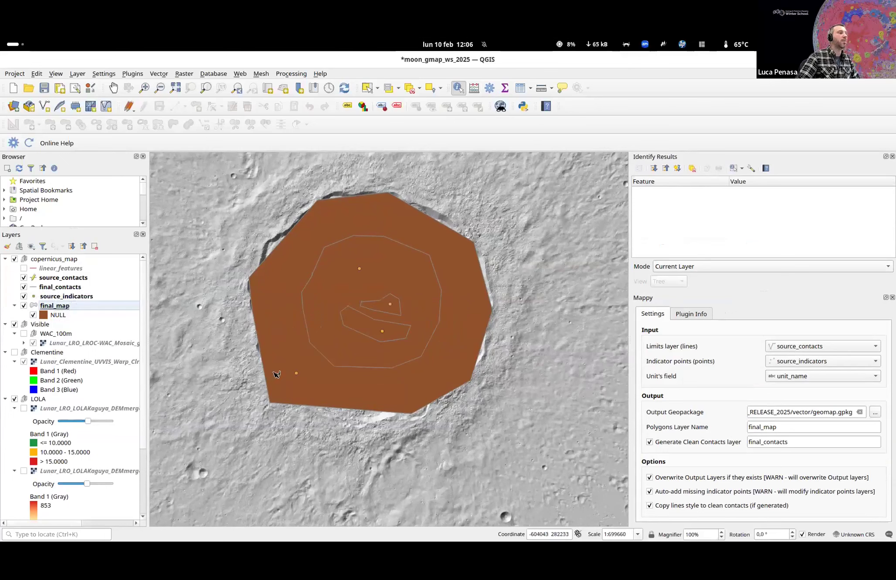
{"action": "left_click_drag", "start_coordinate": [360, 269], "coordinate": [331, 275]}
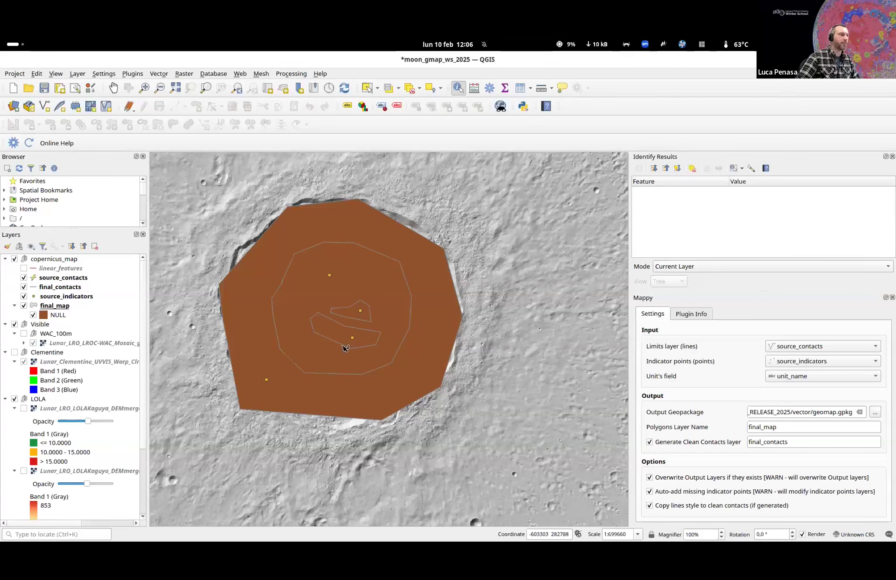
{"action": "left_click_drag", "start_coordinate": [267, 379], "coordinate": [268, 380]}
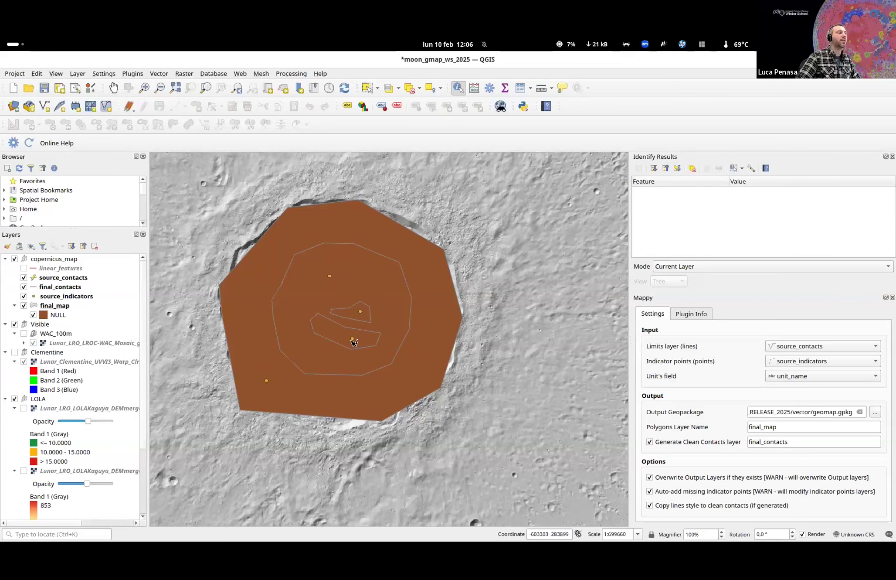
{"action": "left_click_drag", "start_coordinate": [288, 380], "coordinate": [313, 357]}
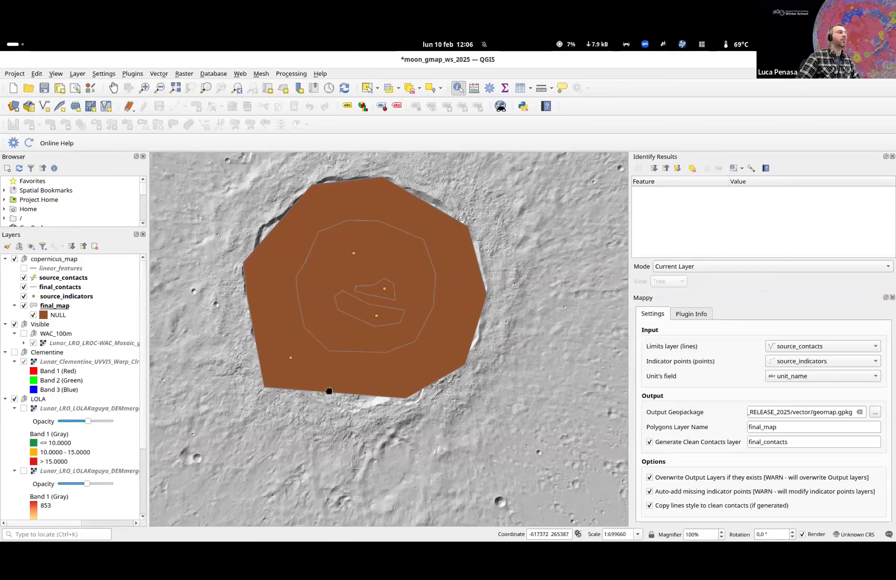
{"action": "scroll", "coordinate": [382, 367], "scroll_direction": "up", "scroll_amount": 1}
{"action": "scroll", "coordinate": [382, 367], "scroll_direction": "down", "scroll_amount": 1}
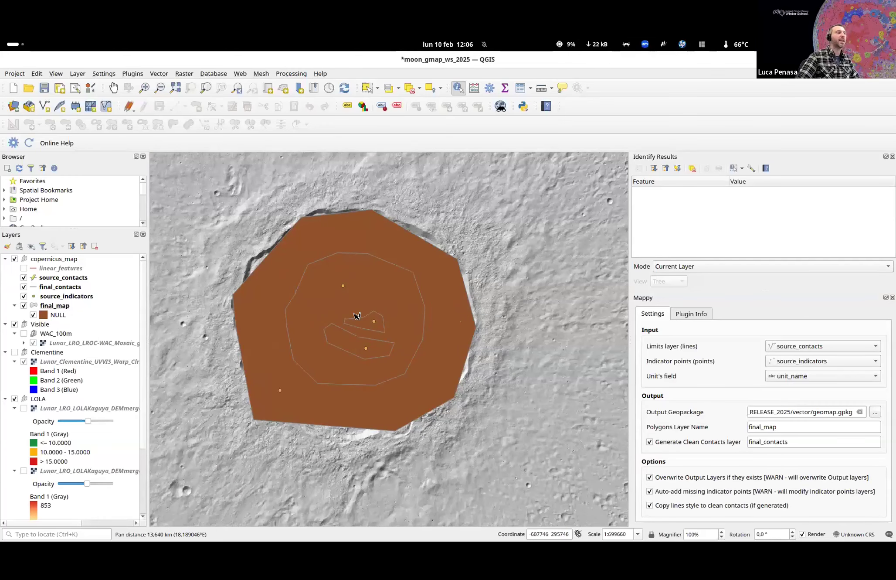
- Switch source_indicators to editing mode and set the unit_name of the crater floor's indicator point to floor
{"action": "left_click", "coordinate": [46, 296]}
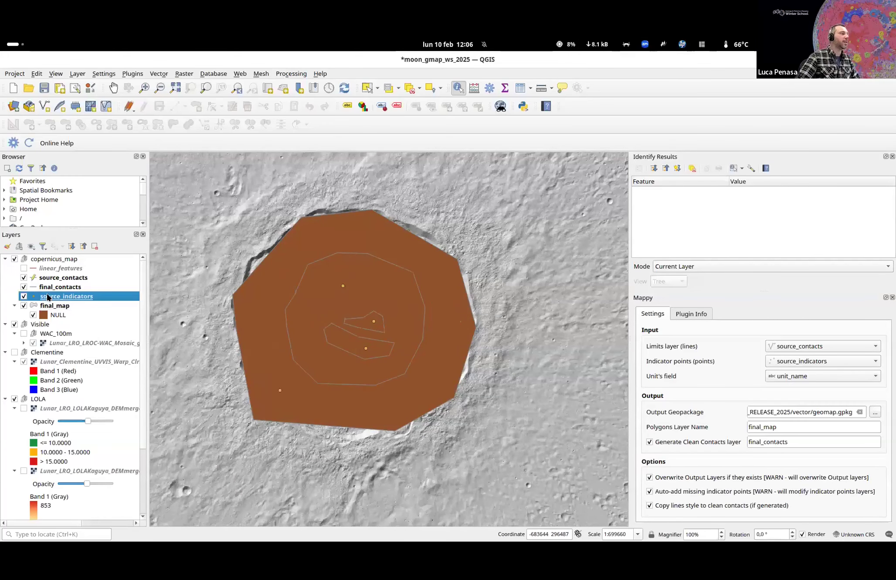
{"action": "left_click", "coordinate": [144, 106]}
{"action": "left_click", "coordinate": [343, 286]}
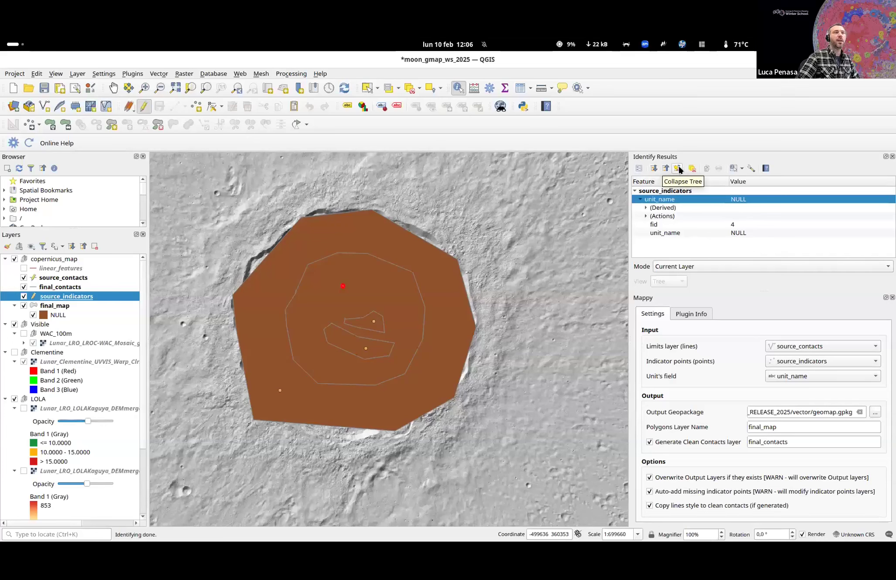
{"action": "left_click", "coordinate": [635, 168]}
{"action": "left_click_drag", "start_coordinate": [567, 220], "coordinate": [723, 293]}
{"action": "left_click", "coordinate": [642, 359]}
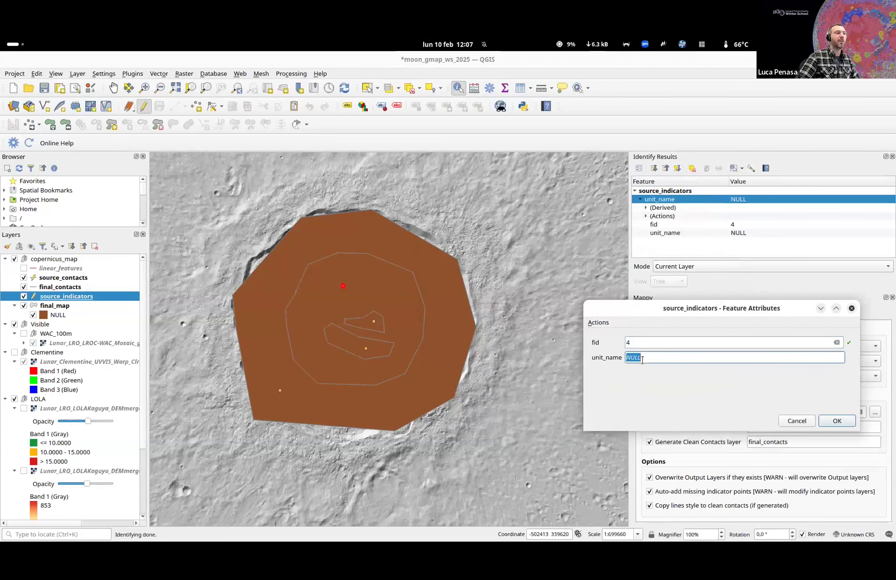
{"action": "type", "text": "A"}
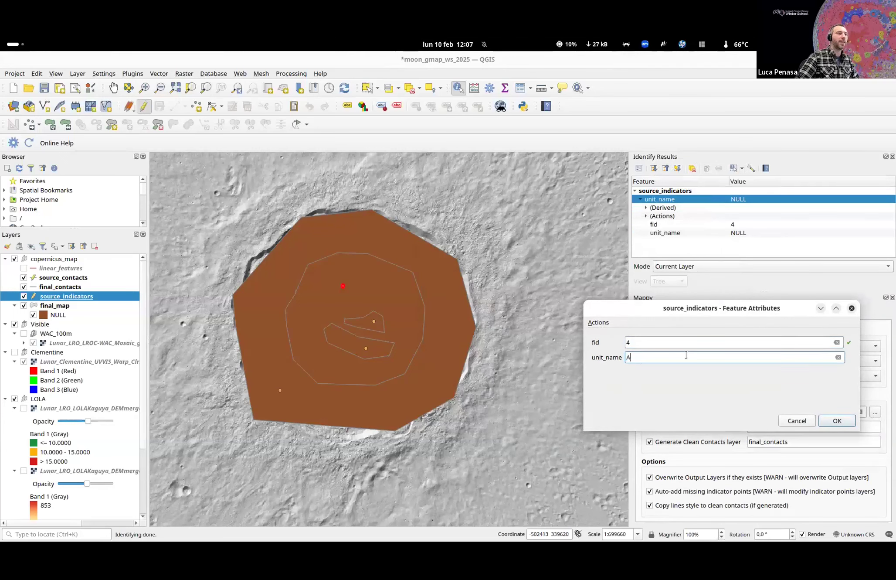
{"action": "left_click", "coordinate": [836, 421]}
- Set the unit_name of the indicator point in the outer ring to rim
{"action": "left_click", "coordinate": [280, 390]}
{"action": "left_click", "coordinate": [682, 359]}
{"action": "type", "text": "rim"}
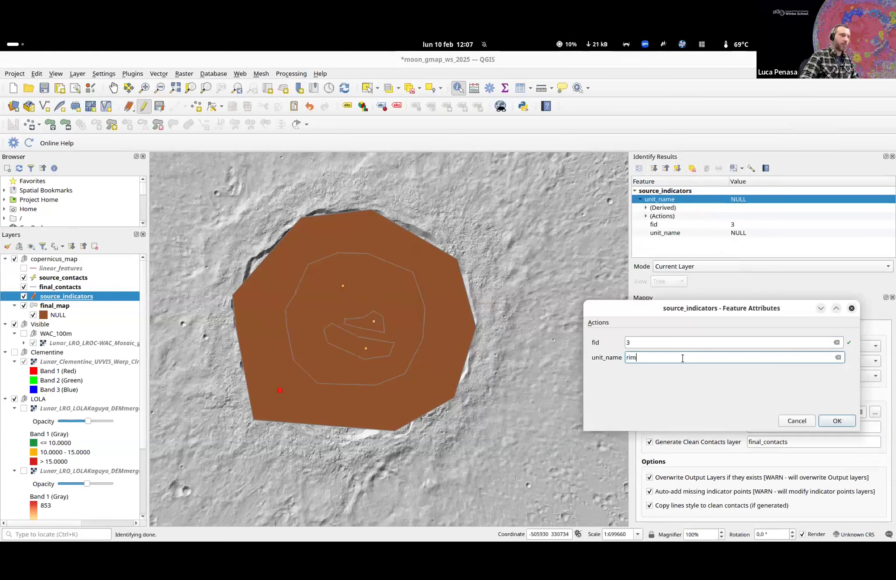
{"action": "left_click", "coordinate": [836, 420]}
- Set the unit_name of the indicator points in the two small central polygons to central peak
{"action": "left_click", "coordinate": [375, 322]}
{"action": "left_click", "coordinate": [365, 348]}
{"action": "left_click", "coordinate": [692, 357]}
{"action": "type", "text": "central peak"}
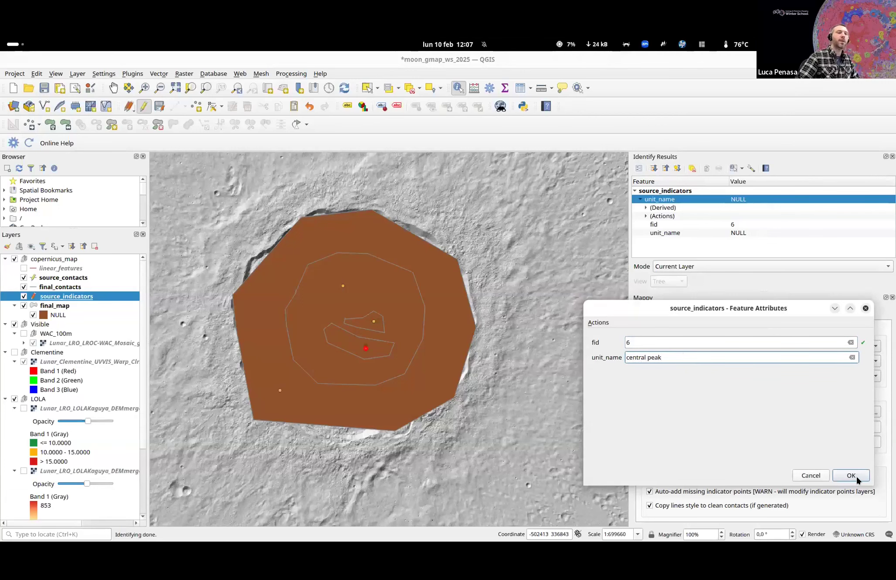
{"action": "left_click", "coordinate": [857, 480]}
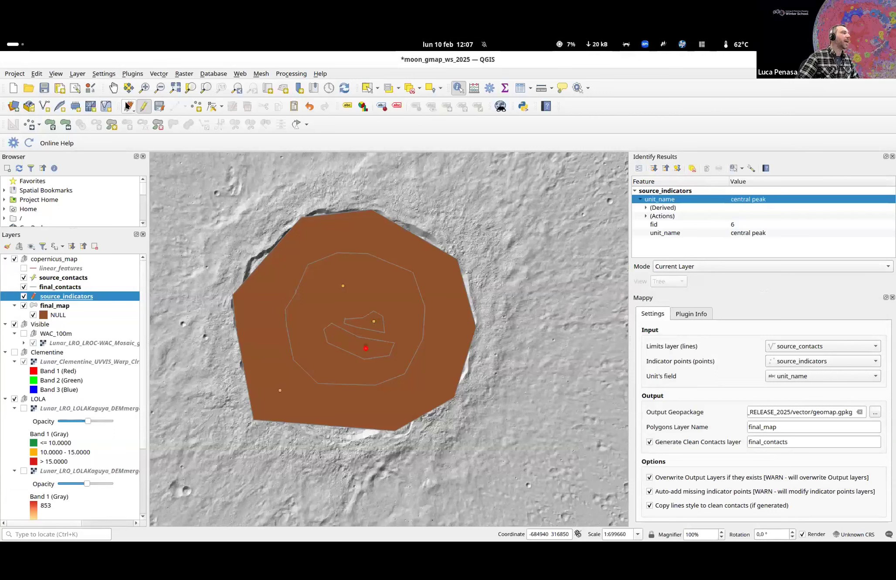
- Save the source_indicators edits and regenerate the final_map polygons with Mappy
{"action": "left_click", "coordinate": [143, 107]}
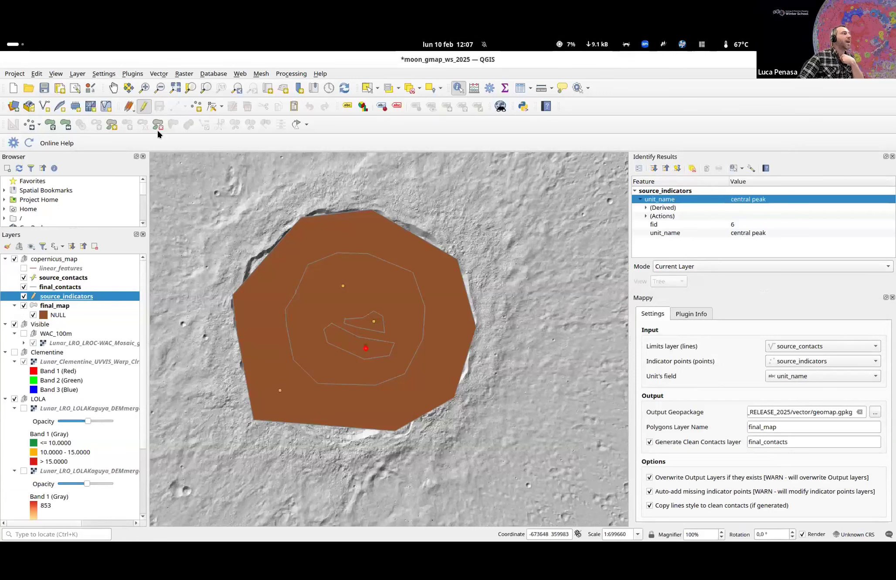
{"action": "left_click", "coordinate": [29, 142]}
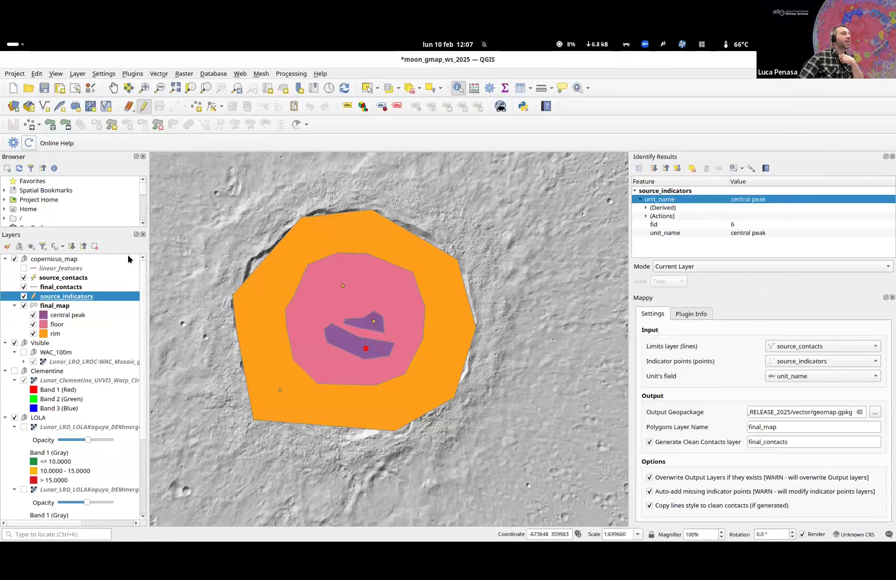
{"action": "scroll", "coordinate": [335, 310], "scroll_direction": "down", "scroll_amount": 1}
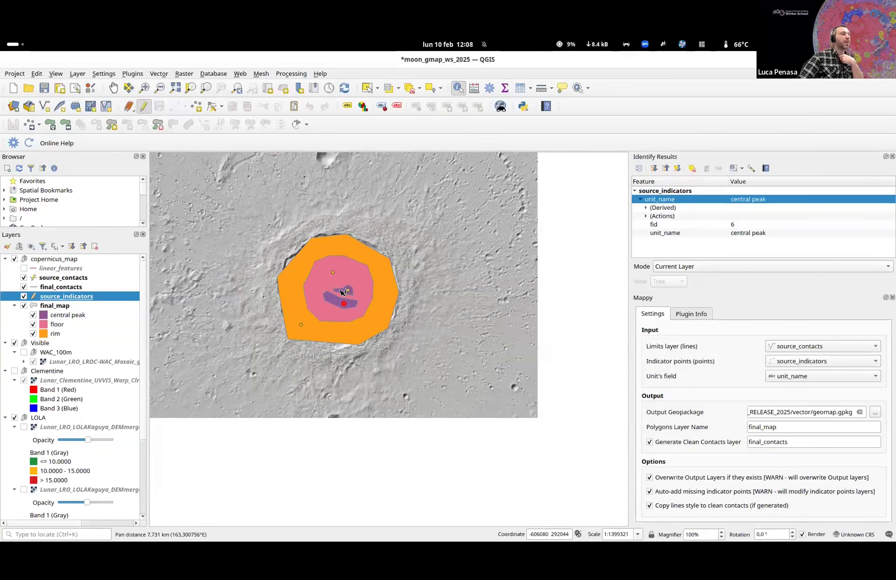
{"action": "scroll", "coordinate": [342, 292], "scroll_direction": "up", "scroll_amount": 2}
{"action": "scroll", "coordinate": [342, 292], "scroll_direction": "down", "scroll_amount": 1}
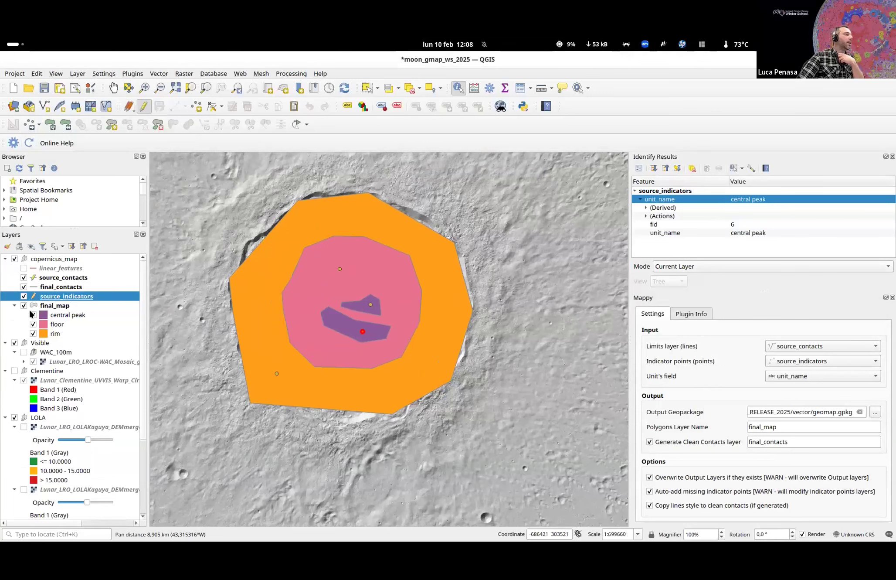
- Toggle the central peak and floor classes of final_map off and on to check their polygons
{"action": "left_click", "coordinate": [33, 315]}
{"action": "left_click", "coordinate": [34, 315]}
{"action": "left_click", "coordinate": [33, 316]}
{"action": "left_click", "coordinate": [33, 315]}
{"action": "left_click", "coordinate": [33, 324]}
{"action": "left_click", "coordinate": [33, 324]}
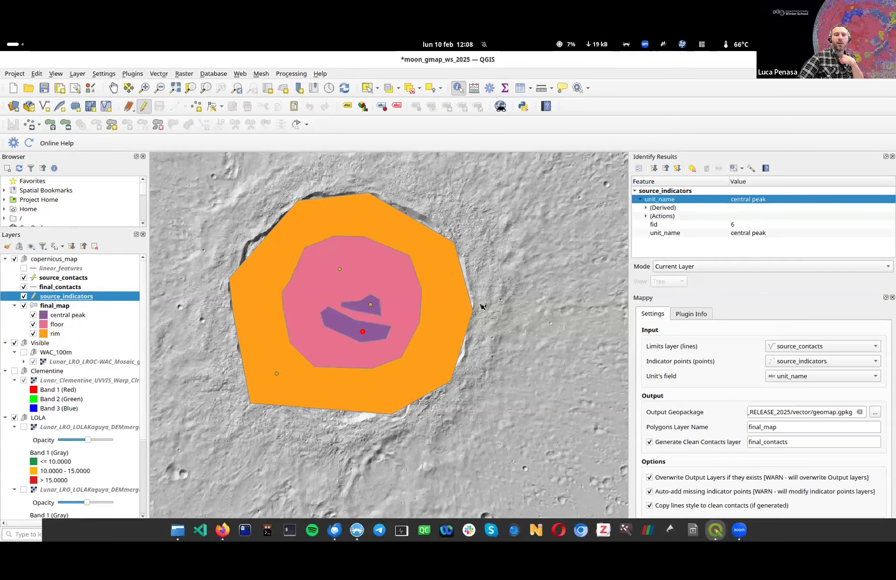
- Show the Processing Toolbox and close the Identify Results and Mappy panels
{"action": "left_click_drag", "start_coordinate": [389, 293], "coordinate": [449, 327]}
{"action": "left_click_drag", "start_coordinate": [430, 298], "coordinate": [418, 265]}
{"action": "left_click", "coordinate": [490, 88]}
{"action": "left_click", "coordinate": [892, 157]}
{"action": "left_click", "coordinate": [892, 157]}
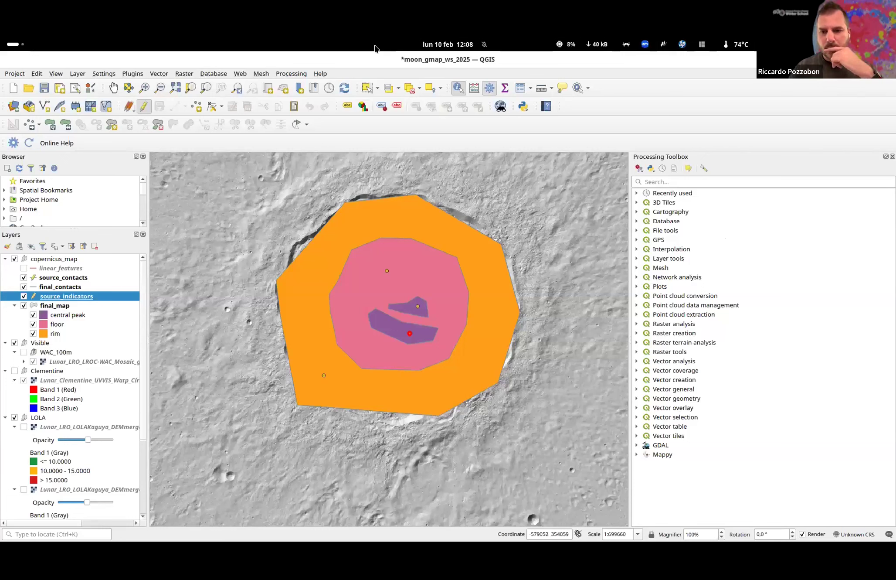